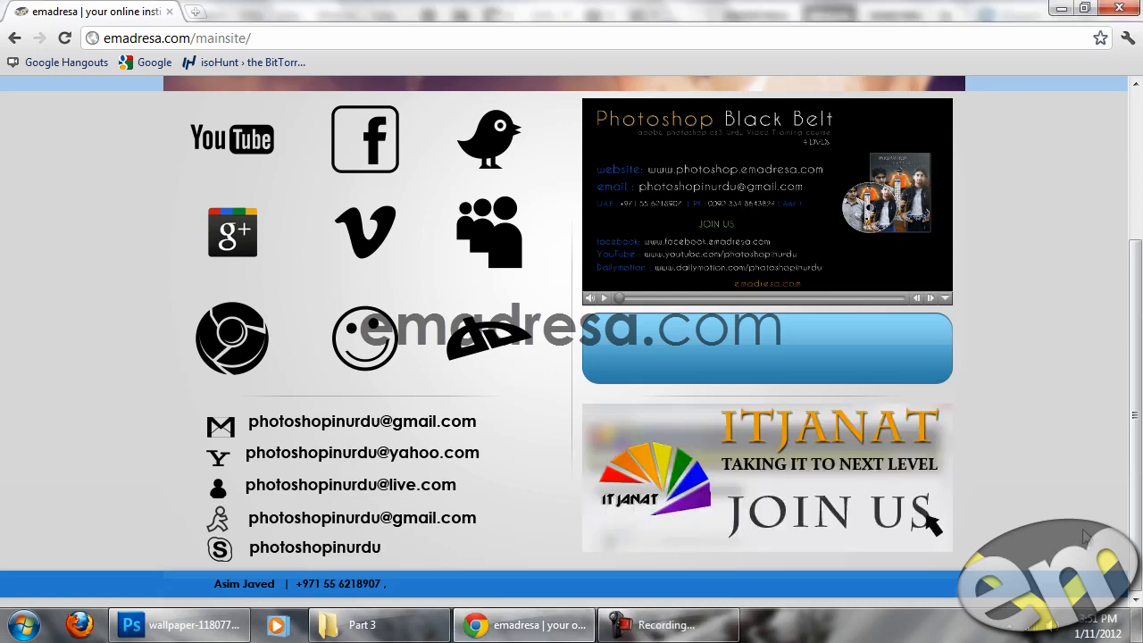
Step: Switch to the Part 3 folder and open the original photo wallpaper-1180770 in Windows Photo Viewer
{"action": "scroll", "coordinate": [1082, 537], "scroll_direction": "up", "scroll_amount": 3}
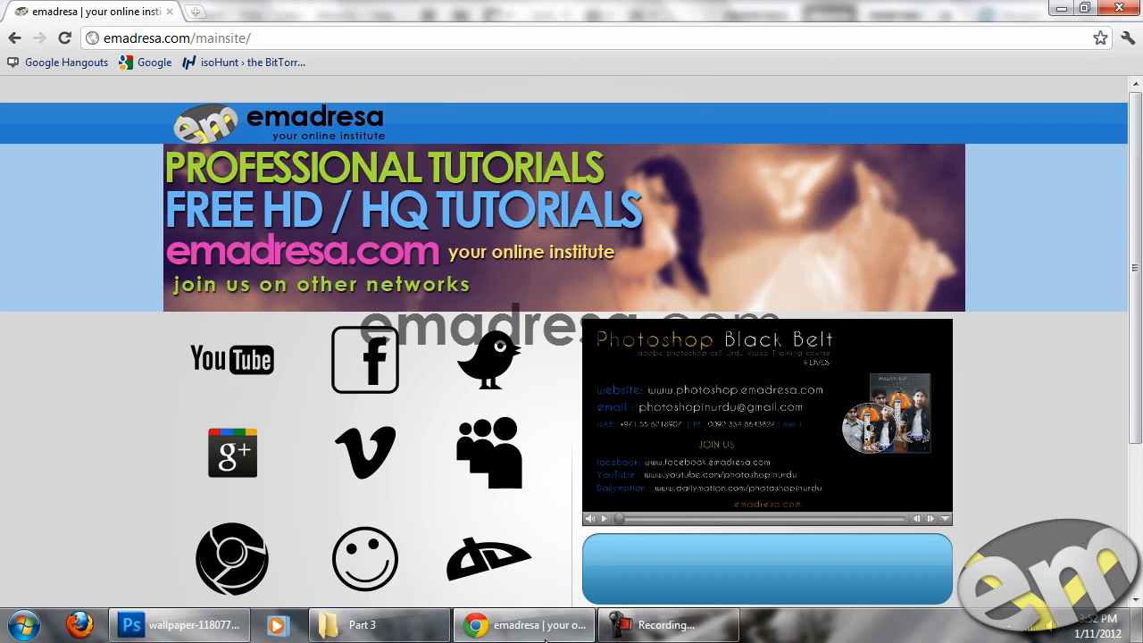
{"action": "left_click", "coordinate": [370, 625]}
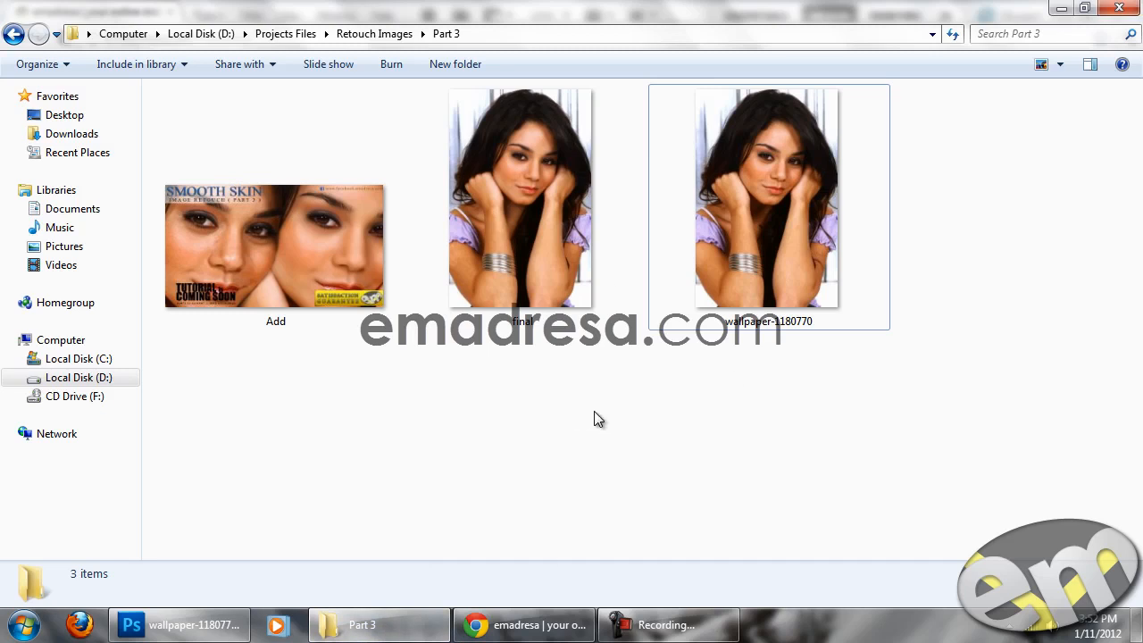
{"action": "double_click", "coordinate": [773, 183]}
Step: Examine the skin of the woman's face, from chin to forehead, at close range in the original photo
{"action": "scroll", "coordinate": [571, 337], "scroll_direction": "up", "scroll_amount": 7}
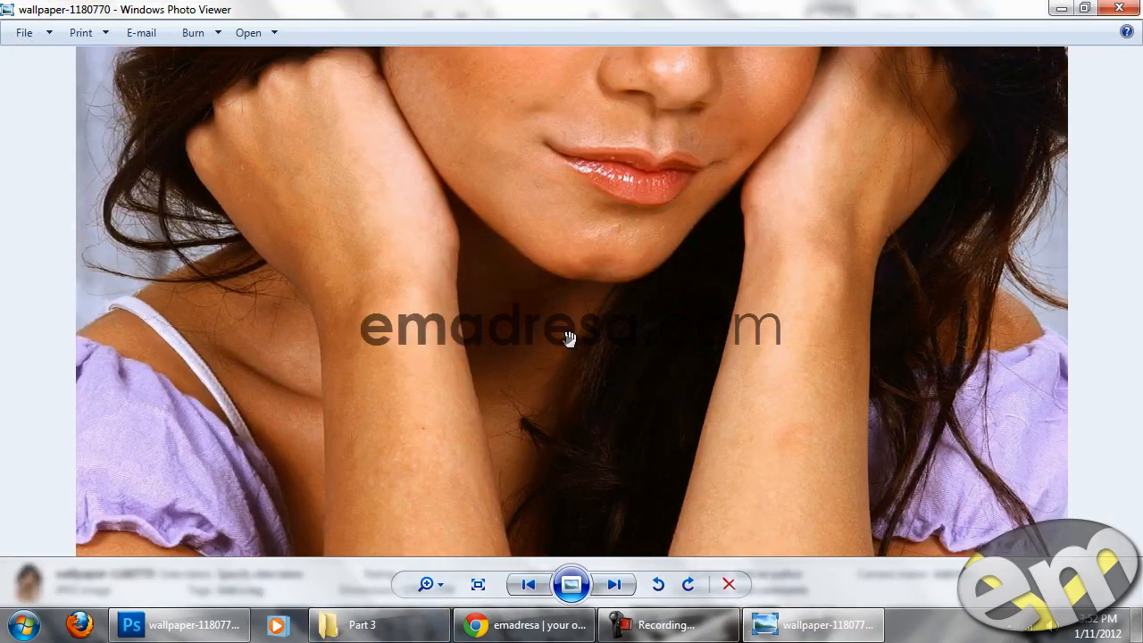
{"action": "left_click_drag", "start_coordinate": [676, 196], "coordinate": [645, 448]}
{"action": "left_click_drag", "start_coordinate": [699, 143], "coordinate": [695, 446]}
{"action": "scroll", "coordinate": [688, 340], "scroll_direction": "down", "scroll_amount": 2}
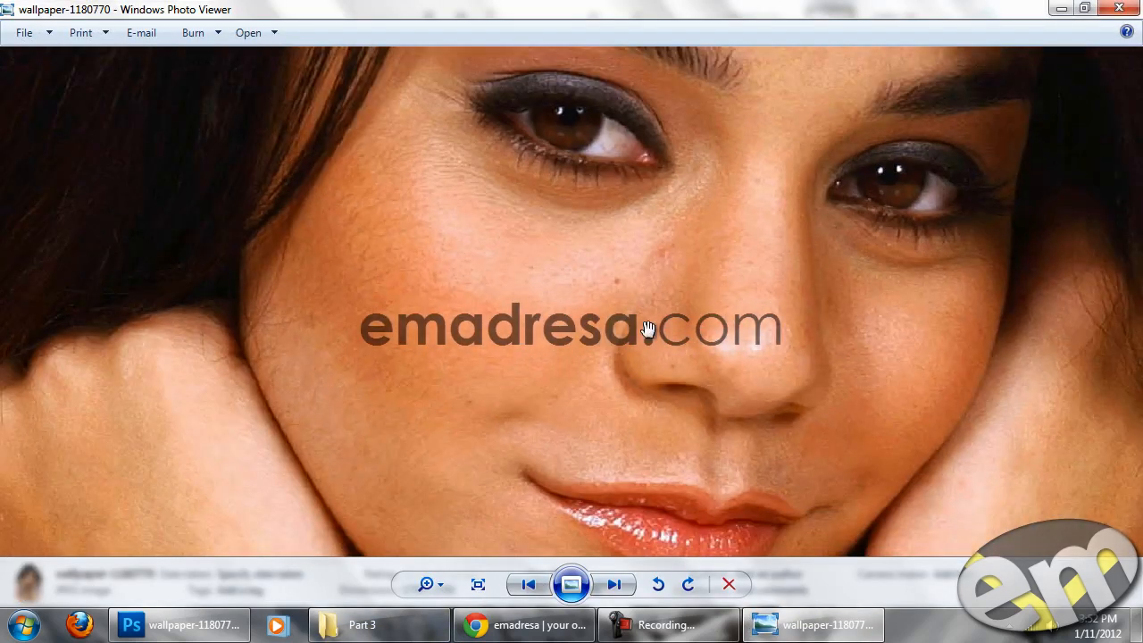
{"action": "left_click_drag", "start_coordinate": [676, 284], "coordinate": [650, 355]}
{"action": "left_click_drag", "start_coordinate": [683, 167], "coordinate": [659, 310]}
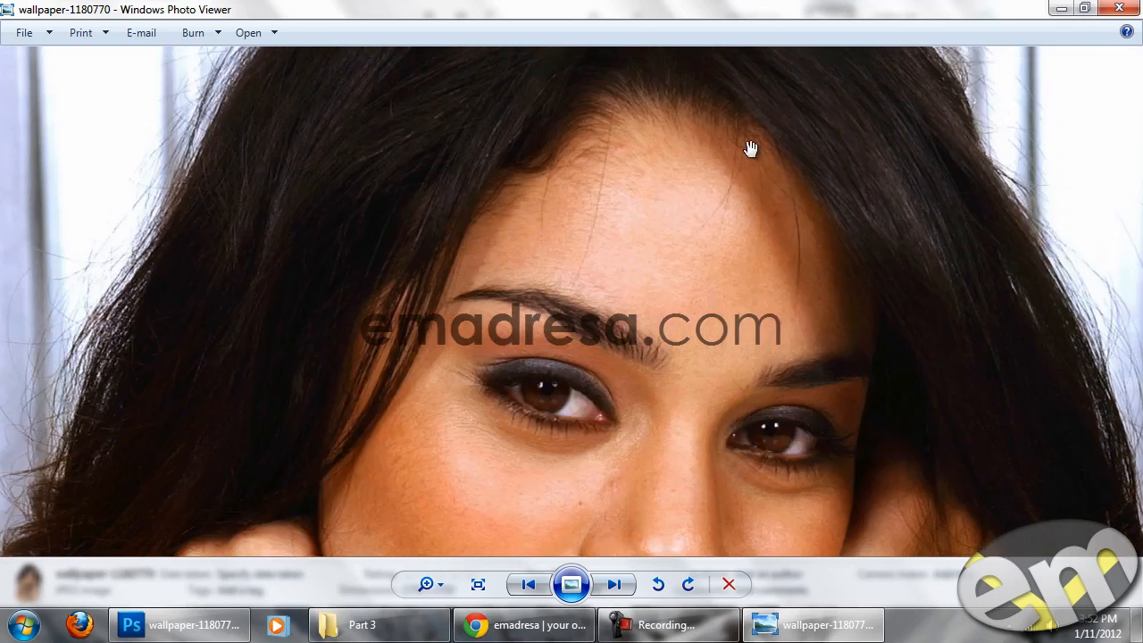
{"action": "left_click_drag", "start_coordinate": [706, 368], "coordinate": [708, 213]}
{"action": "left_click_drag", "start_coordinate": [702, 343], "coordinate": [666, 316]}
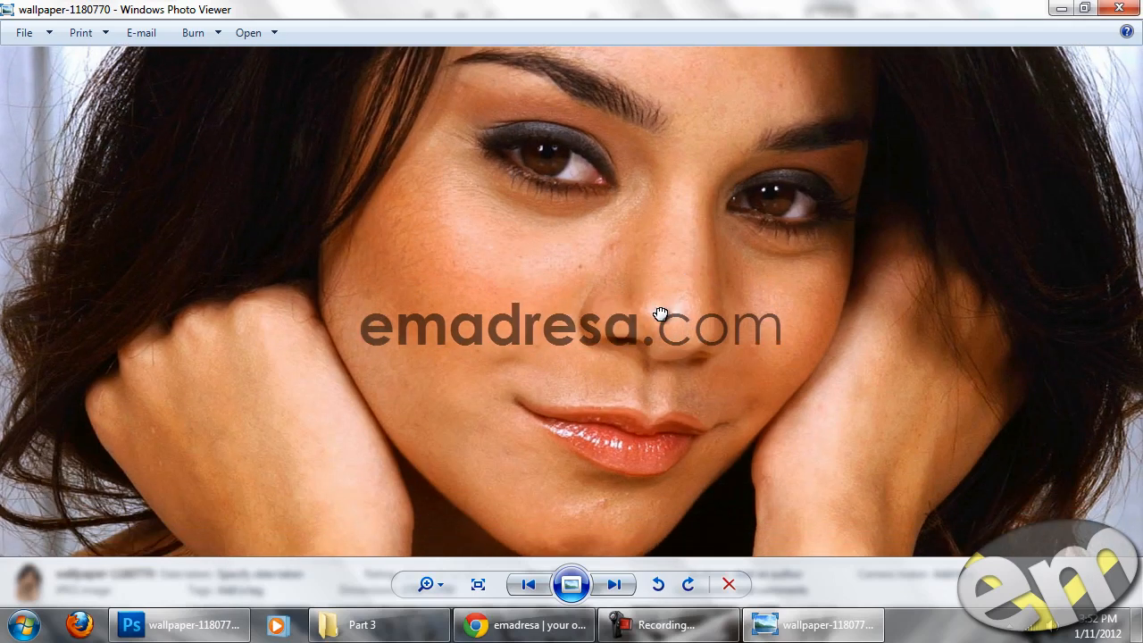
{"action": "left_click_drag", "start_coordinate": [663, 252], "coordinate": [658, 265]}
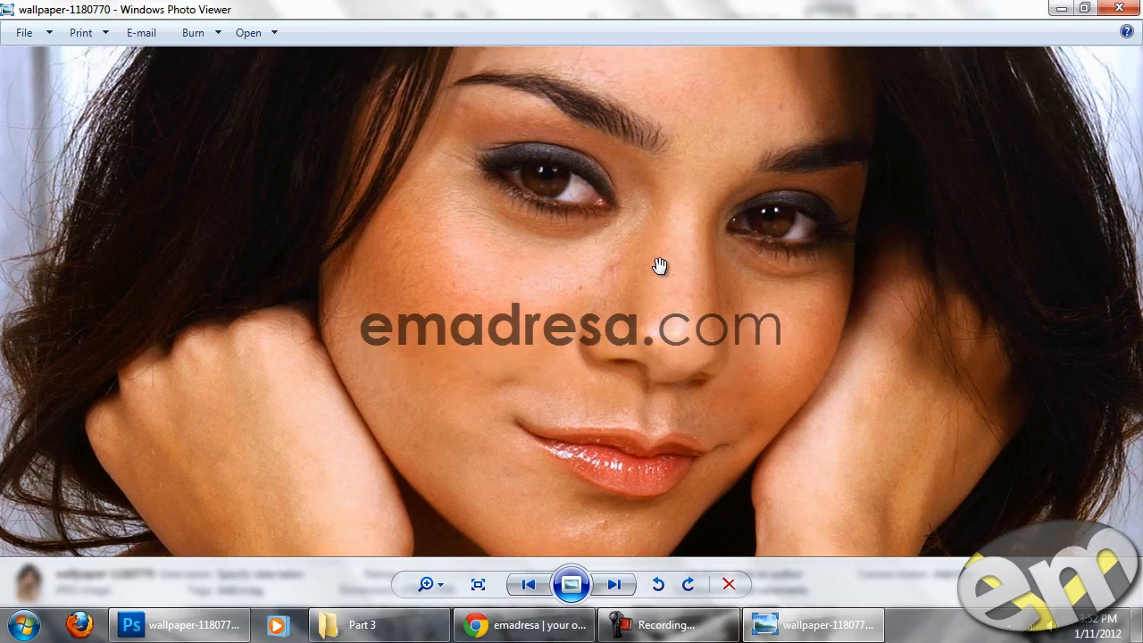
Step: Compare the forehead and face in the original photo with the retouched version open in Photoshop
{"action": "left_click", "coordinate": [214, 623]}
{"action": "left_click", "coordinate": [803, 625]}
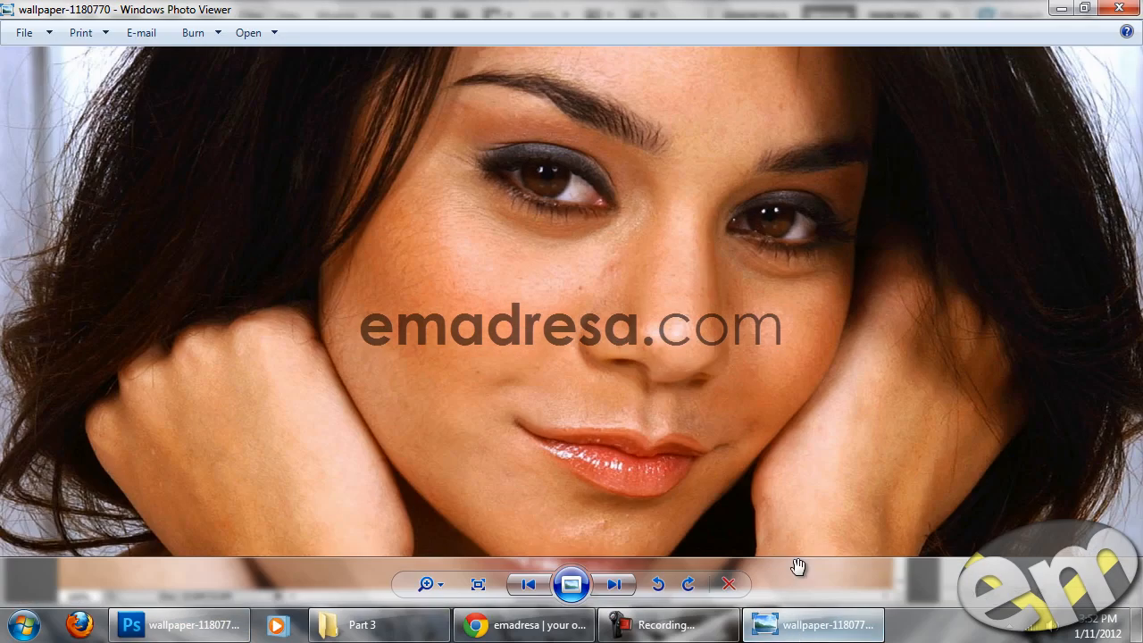
{"action": "left_click_drag", "start_coordinate": [595, 218], "coordinate": [600, 269]}
{"action": "left_click_drag", "start_coordinate": [723, 130], "coordinate": [692, 254]}
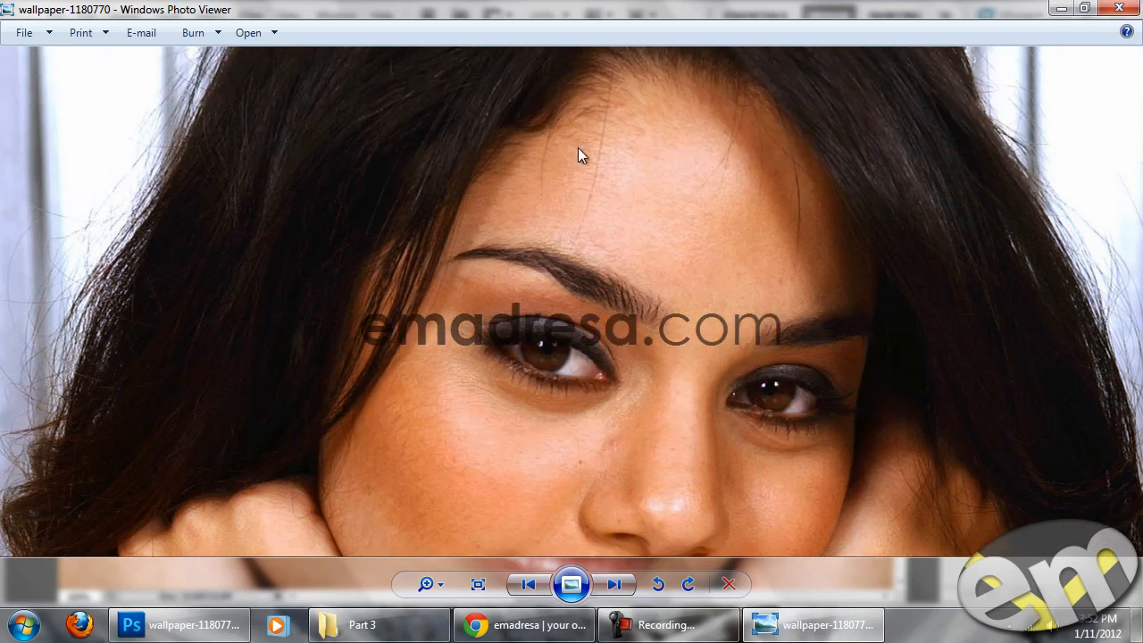
{"action": "left_click", "coordinate": [178, 624]}
{"action": "scroll", "coordinate": [666, 237], "scroll_direction": "up", "scroll_amount": 5}
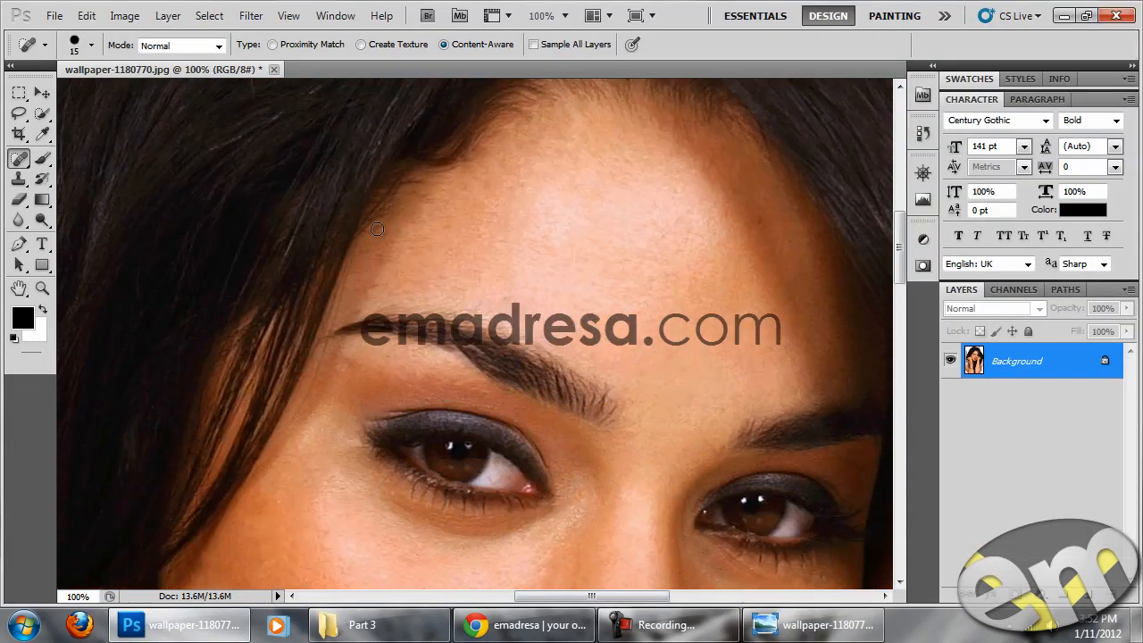
{"action": "scroll", "coordinate": [603, 384], "scroll_direction": "down", "scroll_amount": 6}
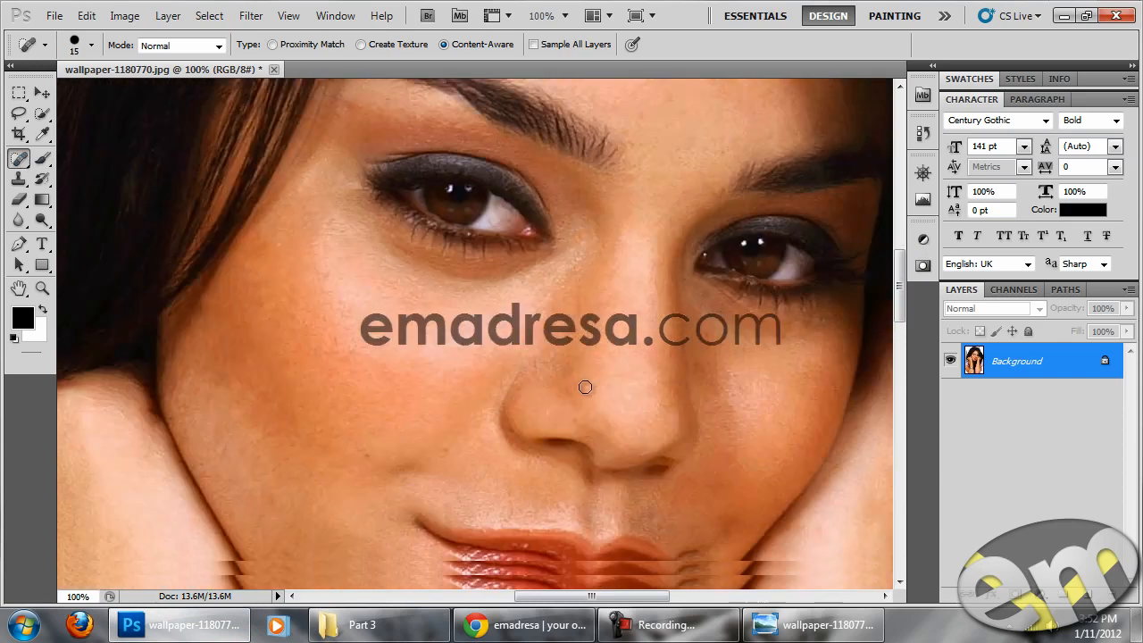
Step: Remove small blemishes from the hand beside the left cheek in the photo with the Content-Aware Spot Healing Brush
{"action": "left_click_drag", "start_coordinate": [379, 435], "coordinate": [736, 324]}
{"action": "left_click_drag", "start_coordinate": [295, 355], "coordinate": [296, 336]}
{"action": "right_click", "coordinate": [314, 350]}
{"action": "left_click_drag", "start_coordinate": [342, 384], "coordinate": [336, 384]}
{"action": "left_click", "coordinate": [258, 346]}
{"action": "left_click_drag", "start_coordinate": [259, 348], "coordinate": [303, 325]}
Step: Clean up marks and stray hairs on the hand and wrist on the photo's right side with the size 8 Spot Healing Brush
{"action": "left_click_drag", "start_coordinate": [602, 351], "coordinate": [384, 371]}
{"action": "left_click_drag", "start_coordinate": [843, 334], "coordinate": [474, 330]}
{"action": "left_click_drag", "start_coordinate": [584, 365], "coordinate": [485, 340]}
{"action": "left_click_drag", "start_coordinate": [607, 412], "coordinate": [580, 313]}
{"action": "left_click", "coordinate": [616, 405]}
{"action": "left_click", "coordinate": [632, 376]}
{"action": "left_click_drag", "start_coordinate": [628, 392], "coordinate": [637, 310]}
{"action": "left_click_drag", "start_coordinate": [636, 316], "coordinate": [631, 286]}
{"action": "mouse_move", "coordinate": [617, 337]}
{"action": "left_mouse_down"}
{"action": "mouse_move", "coordinate": [624, 298]}
{"action": "mouse_move", "coordinate": [615, 366]}
{"action": "left_mouse_up"}
{"action": "mouse_move", "coordinate": [558, 284]}
{"action": "left_mouse_down"}
{"action": "mouse_move", "coordinate": [583, 243]}
{"action": "mouse_move", "coordinate": [584, 303]}
{"action": "mouse_move", "coordinate": [564, 273]}
{"action": "mouse_move", "coordinate": [570, 231]}
{"action": "left_mouse_up"}
{"action": "left_click_drag", "start_coordinate": [566, 253], "coordinate": [579, 241]}
{"action": "left_click_drag", "start_coordinate": [645, 386], "coordinate": [601, 317]}
{"action": "left_click_drag", "start_coordinate": [644, 392], "coordinate": [629, 339]}
{"action": "left_click_drag", "start_coordinate": [652, 389], "coordinate": [625, 360]}
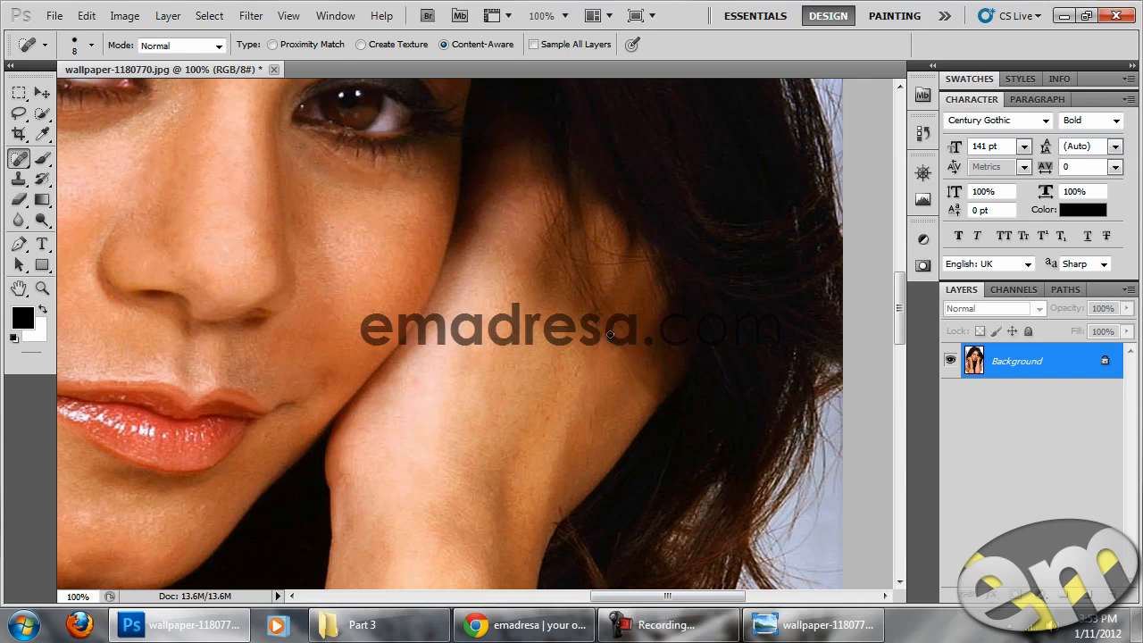
{"action": "mouse_move", "coordinate": [642, 415]}
{"action": "left_mouse_down"}
{"action": "mouse_move", "coordinate": [632, 389]}
{"action": "mouse_move", "coordinate": [648, 395]}
{"action": "left_mouse_up"}
{"action": "mouse_move", "coordinate": [627, 354]}
{"action": "left_mouse_down"}
{"action": "mouse_move", "coordinate": [608, 320]}
{"action": "mouse_move", "coordinate": [610, 362]}
{"action": "mouse_move", "coordinate": [562, 313]}
{"action": "left_mouse_up"}
{"action": "left_click", "coordinate": [611, 362]}
{"action": "left_click_drag", "start_coordinate": [566, 329], "coordinate": [555, 304]}
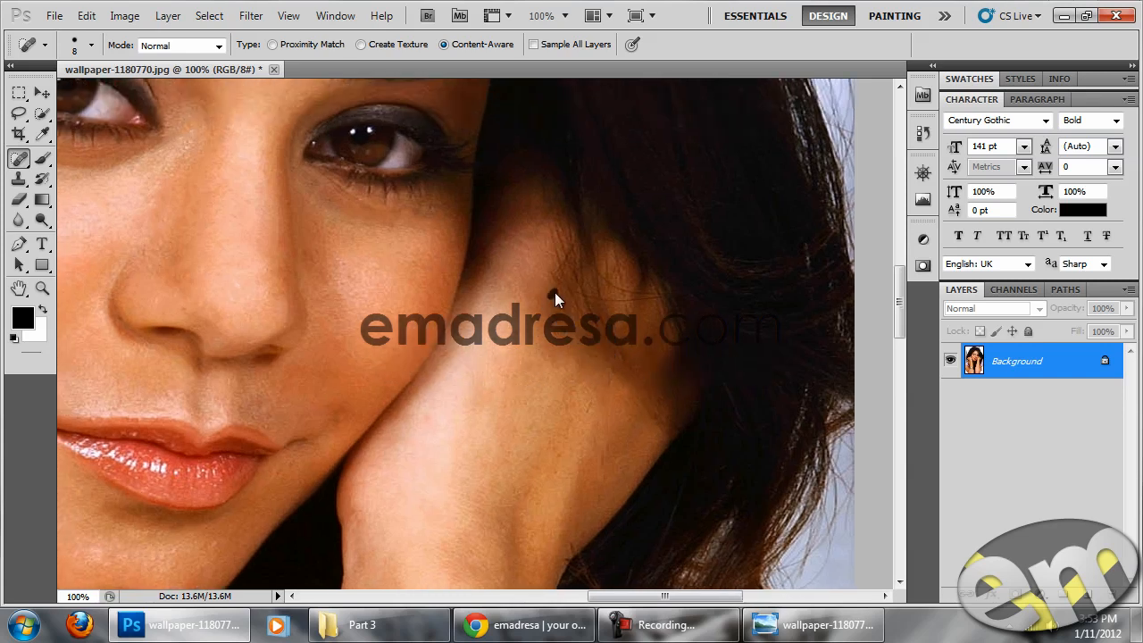
{"action": "mouse_move", "coordinate": [632, 388]}
{"action": "left_mouse_down"}
{"action": "mouse_move", "coordinate": [674, 432]}
{"action": "mouse_move", "coordinate": [629, 360]}
{"action": "left_mouse_up"}
{"action": "left_click_drag", "start_coordinate": [513, 406], "coordinate": [702, 456]}
{"action": "left_click_drag", "start_coordinate": [500, 301], "coordinate": [676, 485]}
{"action": "left_click_drag", "start_coordinate": [643, 423], "coordinate": [621, 494]}
{"action": "left_click_drag", "start_coordinate": [604, 242], "coordinate": [592, 312]}
{"action": "left_click_drag", "start_coordinate": [651, 365], "coordinate": [542, 219]}
{"action": "left_click_drag", "start_coordinate": [615, 301], "coordinate": [676, 197]}
{"action": "left_click_drag", "start_coordinate": [625, 402], "coordinate": [634, 254]}
{"action": "left_click_drag", "start_coordinate": [615, 340], "coordinate": [623, 291]}
{"action": "left_click_drag", "start_coordinate": [461, 220], "coordinate": [579, 271]}
{"action": "left_click_drag", "start_coordinate": [600, 425], "coordinate": [627, 311]}
{"action": "left_click_drag", "start_coordinate": [859, 302], "coordinate": [467, 337]}
{"action": "left_click_drag", "start_coordinate": [446, 279], "coordinate": [517, 349]}
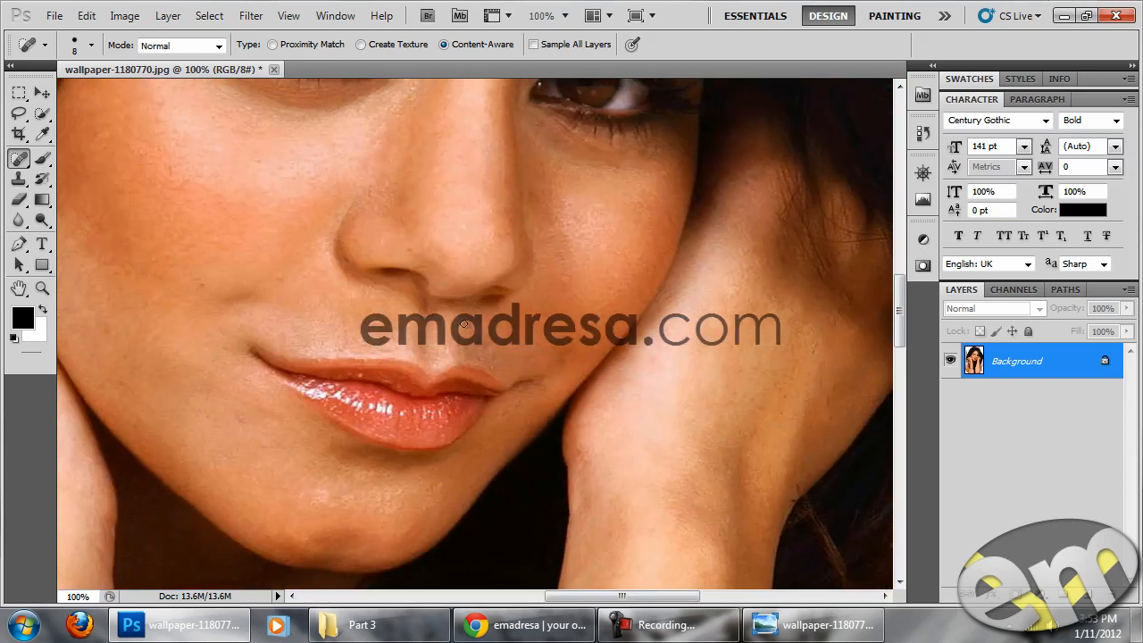
Step: Switch to the browser and view the network links and contact section of the emadresa.com page
{"action": "left_click", "coordinate": [42, 288]}
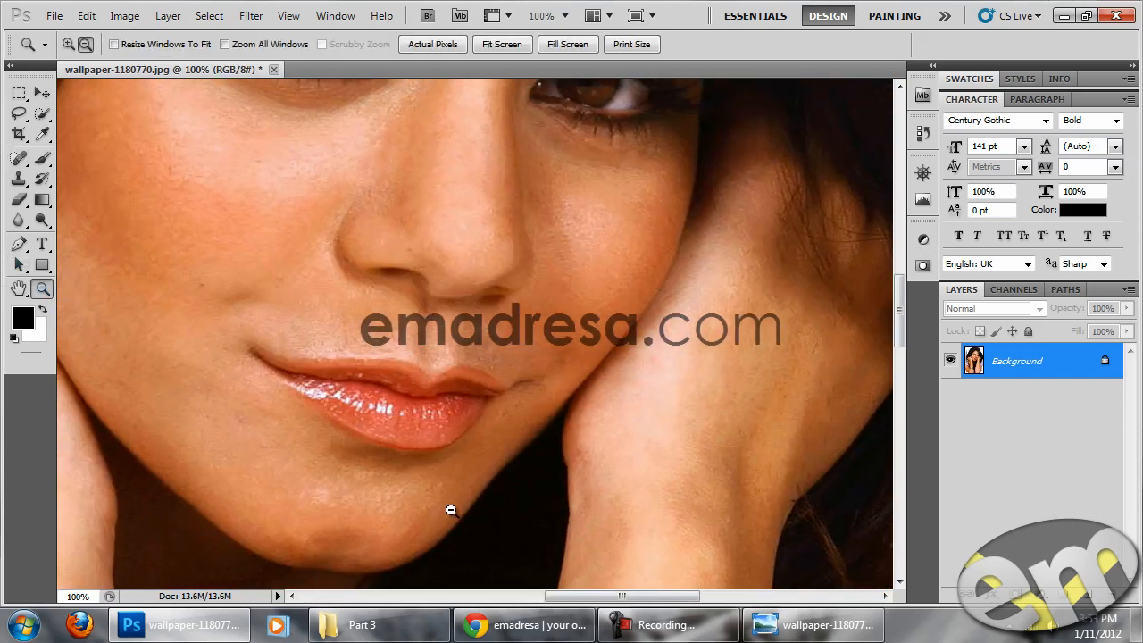
{"action": "left_click", "coordinate": [533, 627]}
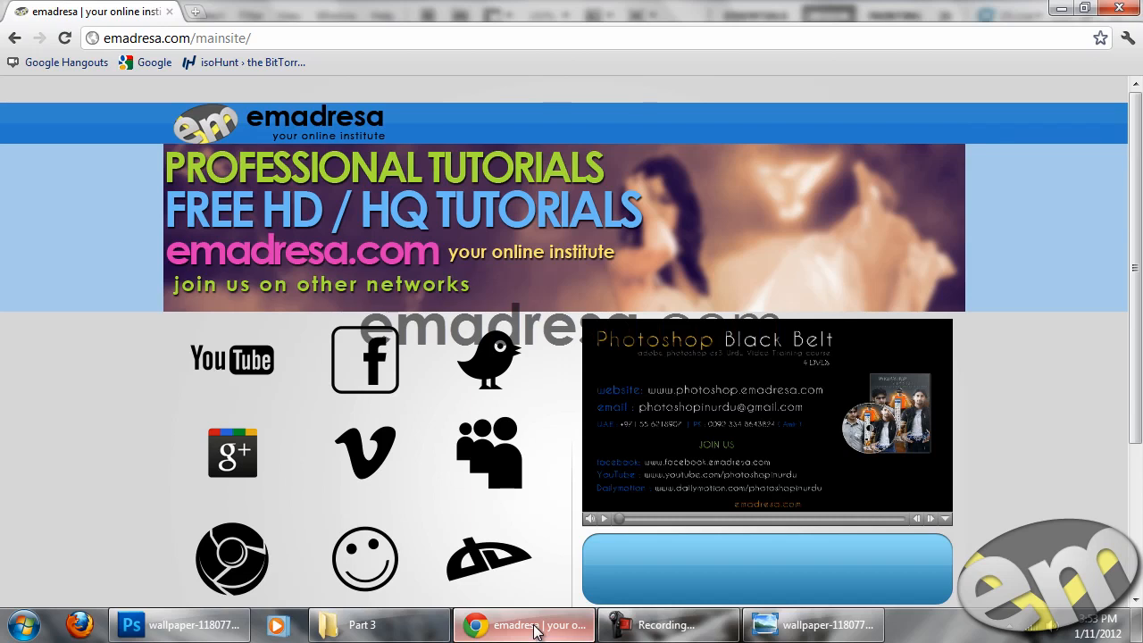
{"action": "scroll", "coordinate": [549, 575], "scroll_direction": "down", "scroll_amount": 5}
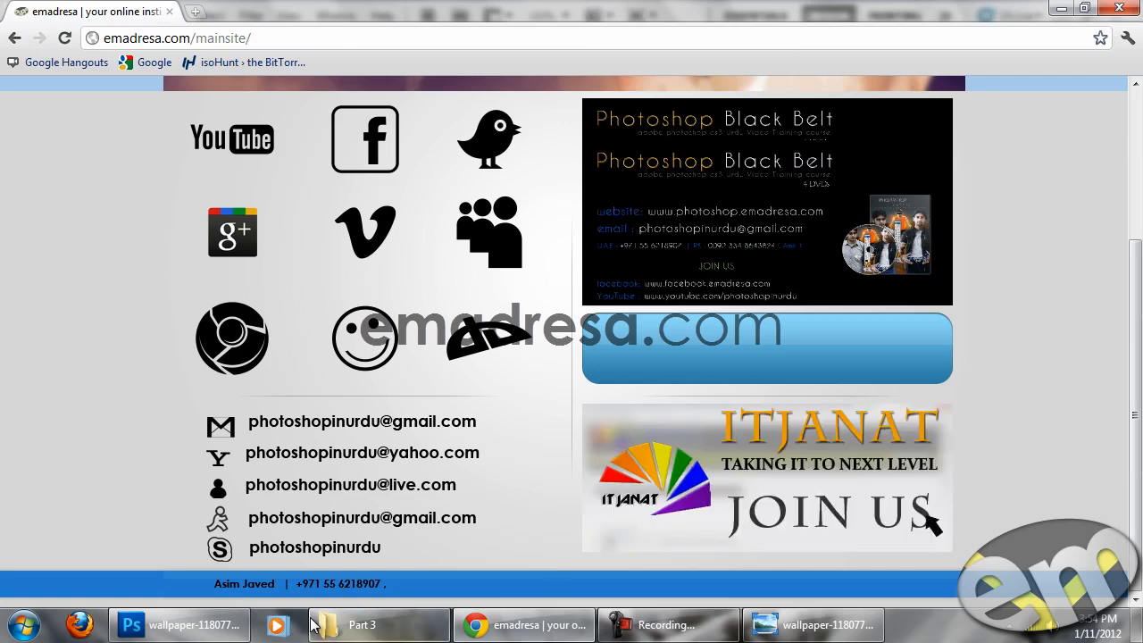
Step: Return to Photoshop and duplicate the Background layer of the portrait
{"action": "left_click", "coordinate": [183, 624]}
{"action": "scroll", "coordinate": [378, 454], "scroll_direction": "up", "scroll_amount": 3}
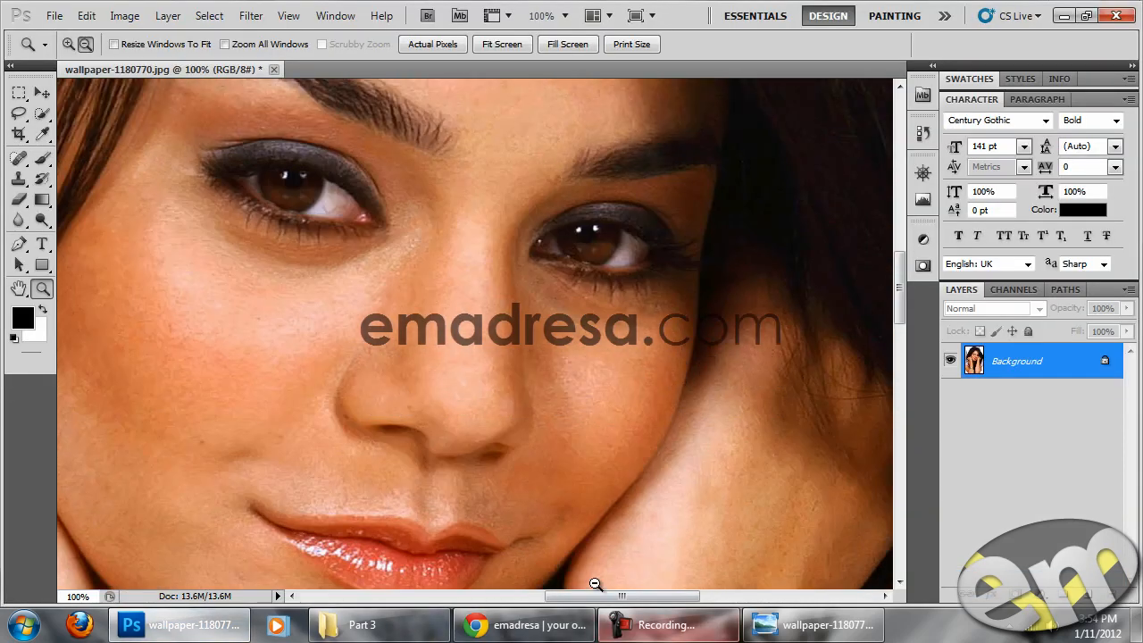
{"action": "left_click_drag", "start_coordinate": [613, 599], "coordinate": [545, 596]}
{"action": "left_click", "coordinate": [638, 450]}
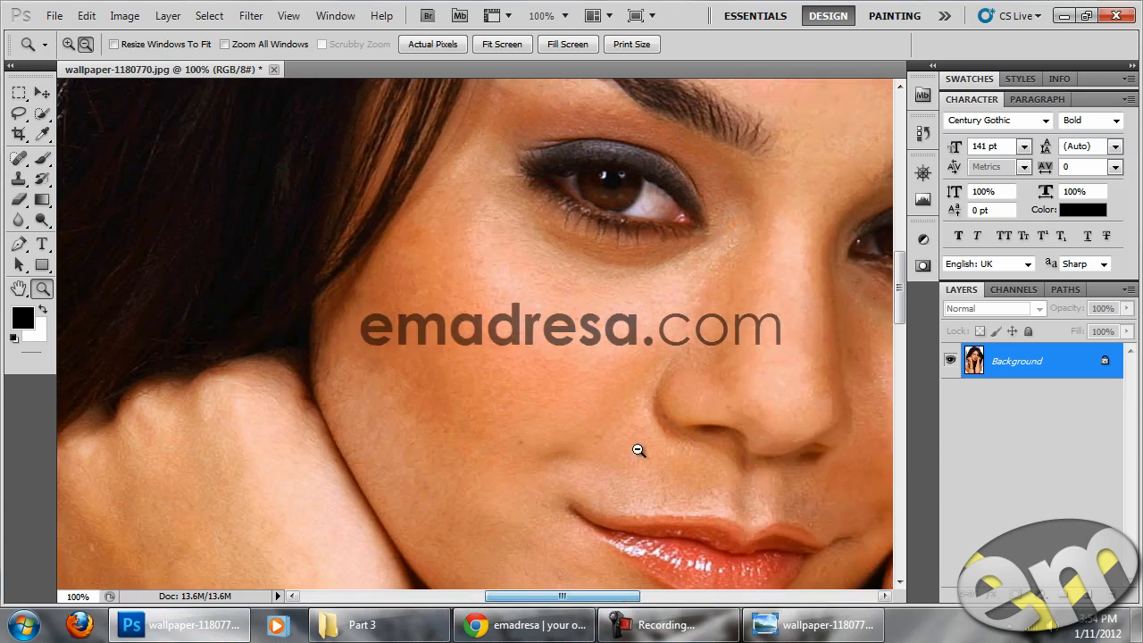
{"action": "left_click", "coordinate": [639, 445]}
{"action": "left_click_drag", "start_coordinate": [607, 596], "coordinate": [630, 591]}
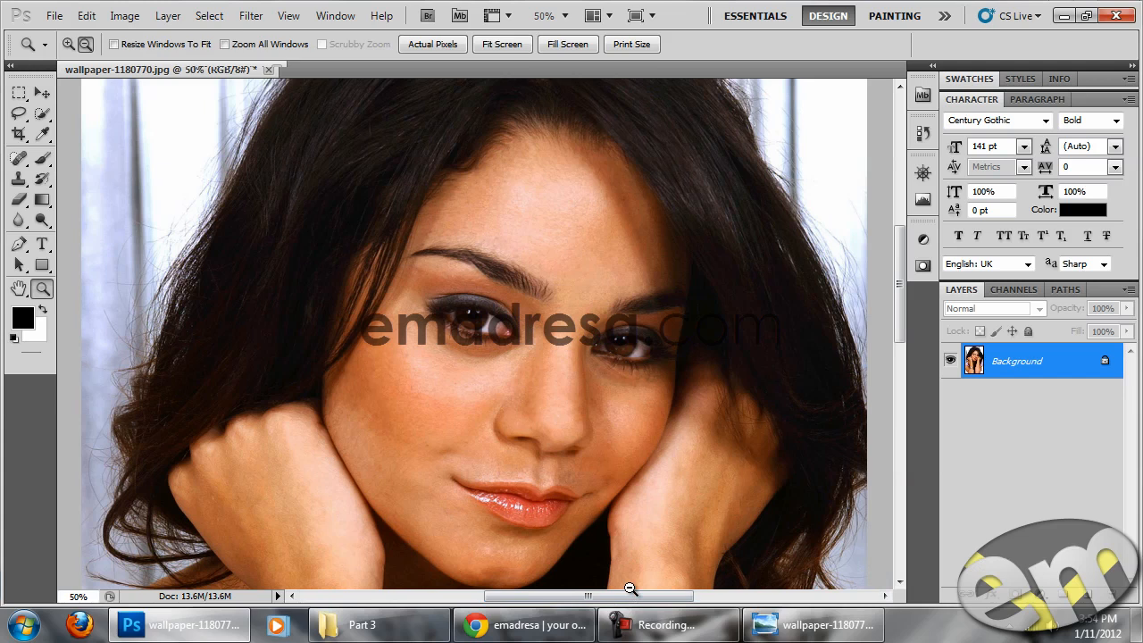
{"action": "key", "text": "ctrl+j"}
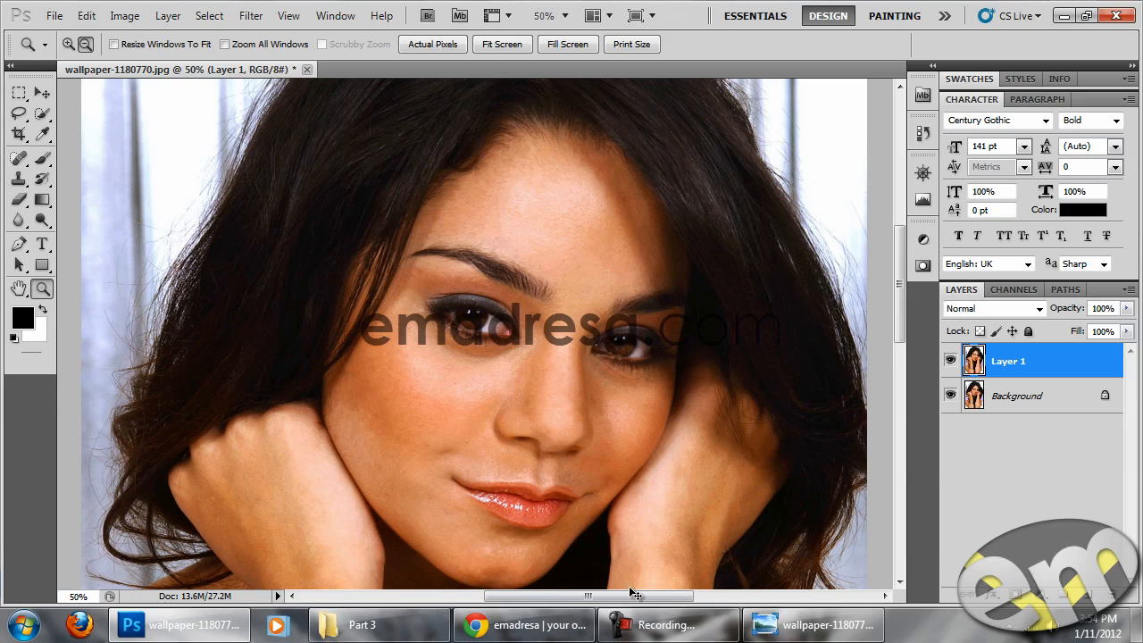
Step: Invert the colors of the duplicated portrait layer
{"action": "key", "text": "ctrl+i"}
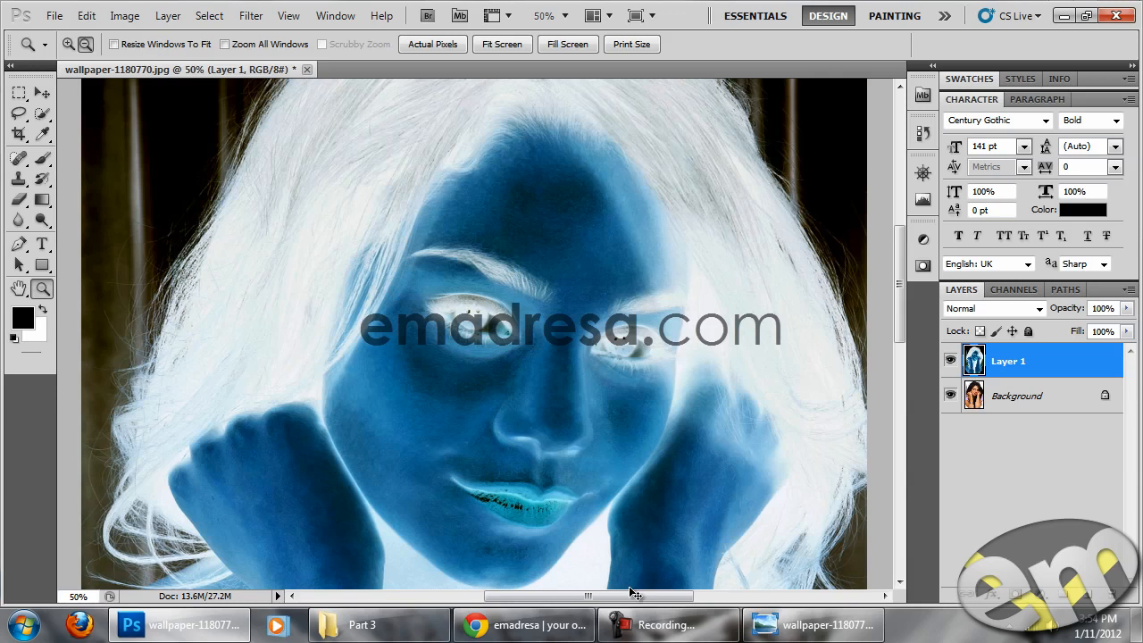
{"action": "key", "text": "ctrl+z"}
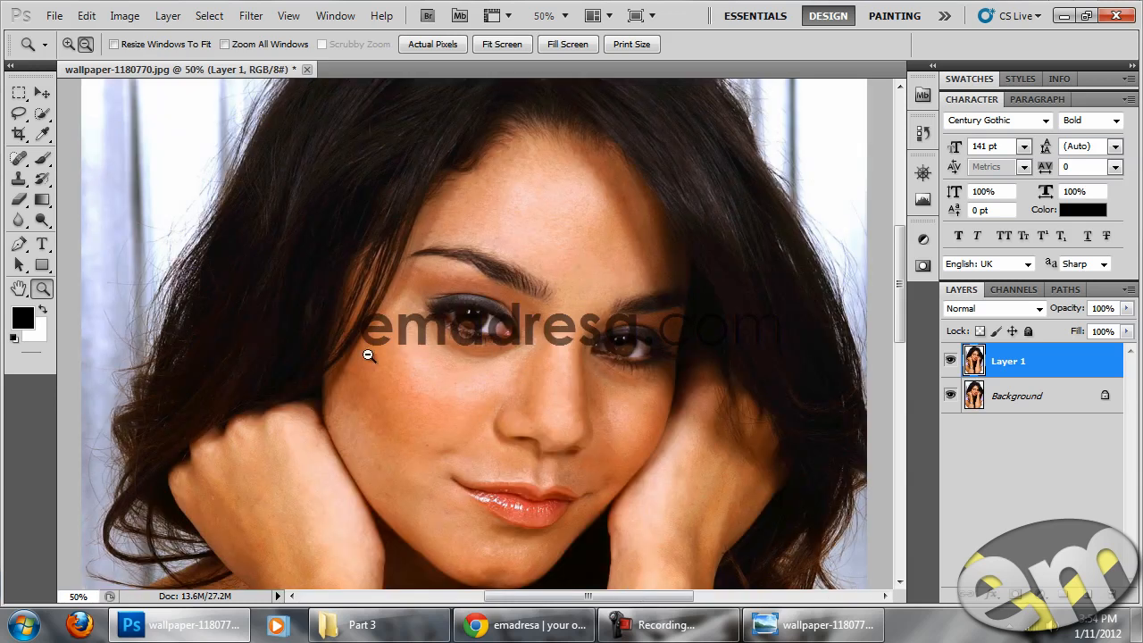
{"action": "left_click", "coordinate": [124, 15]}
{"action": "mouse_move", "coordinate": [147, 60]}
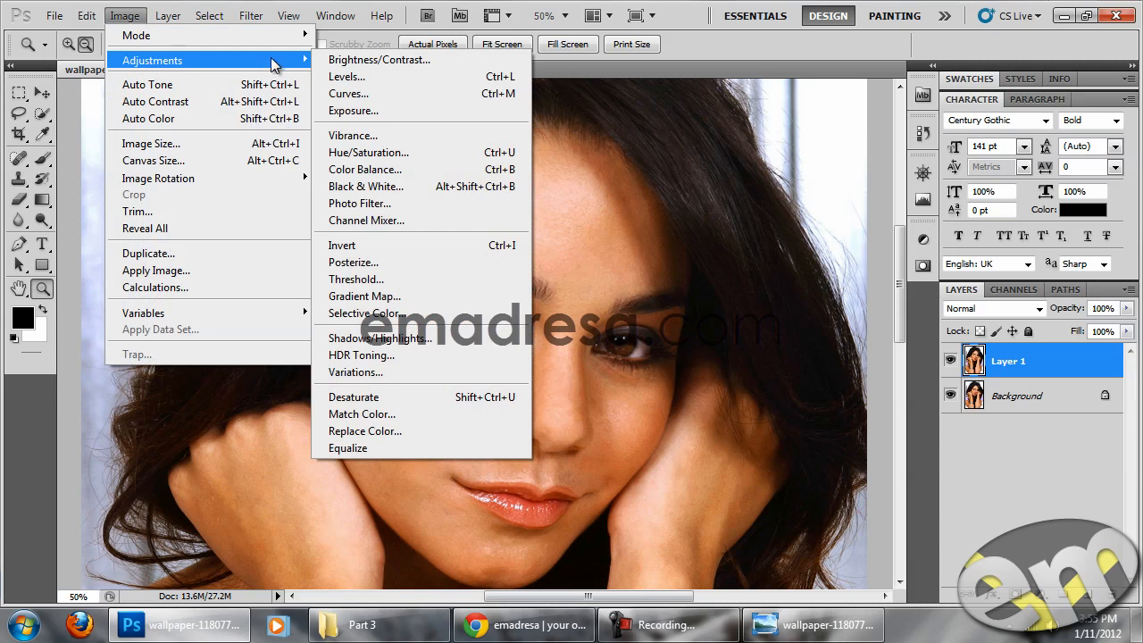
{"action": "left_click", "coordinate": [389, 248]}
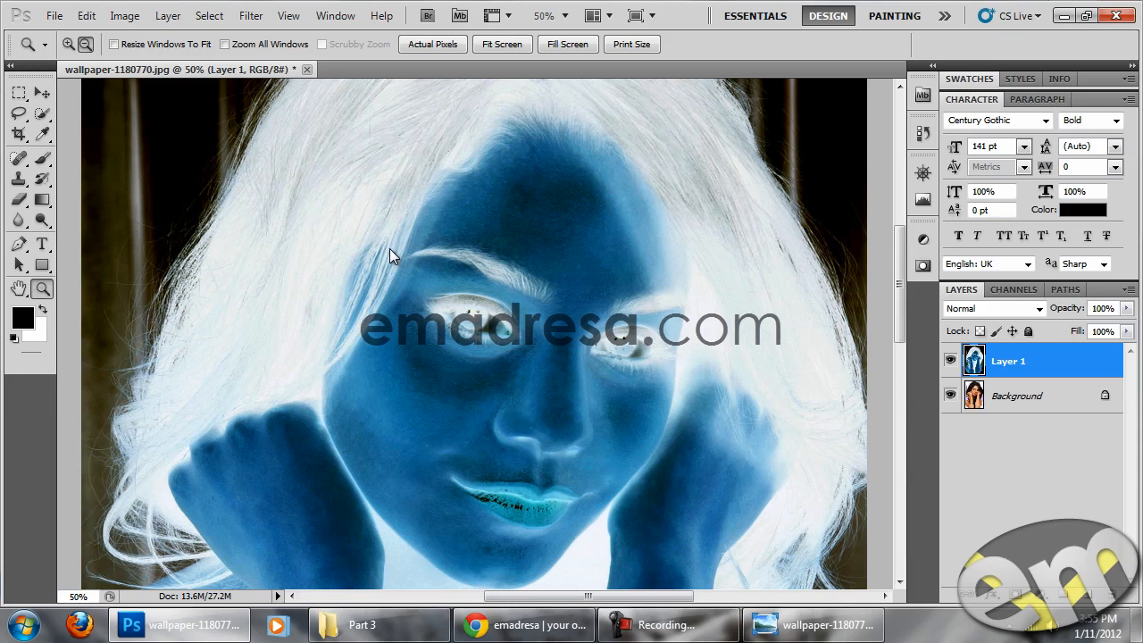
Step: Set Layer 1 to the Linear Light blend mode with 50% opacity
{"action": "left_click", "coordinate": [1007, 308]}
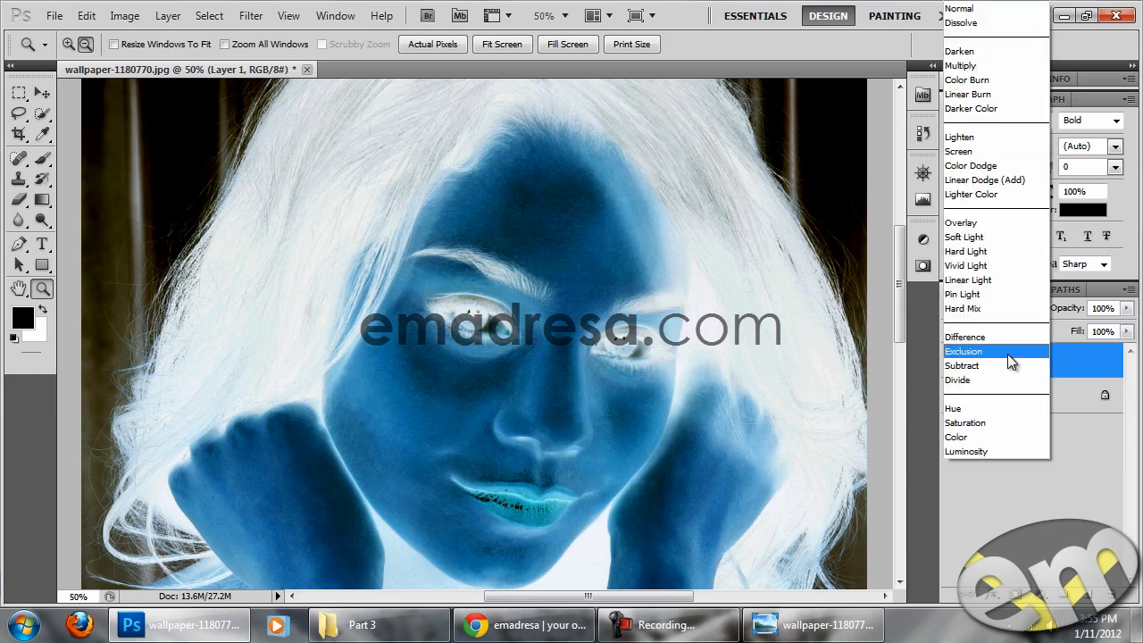
{"action": "left_click", "coordinate": [1000, 279]}
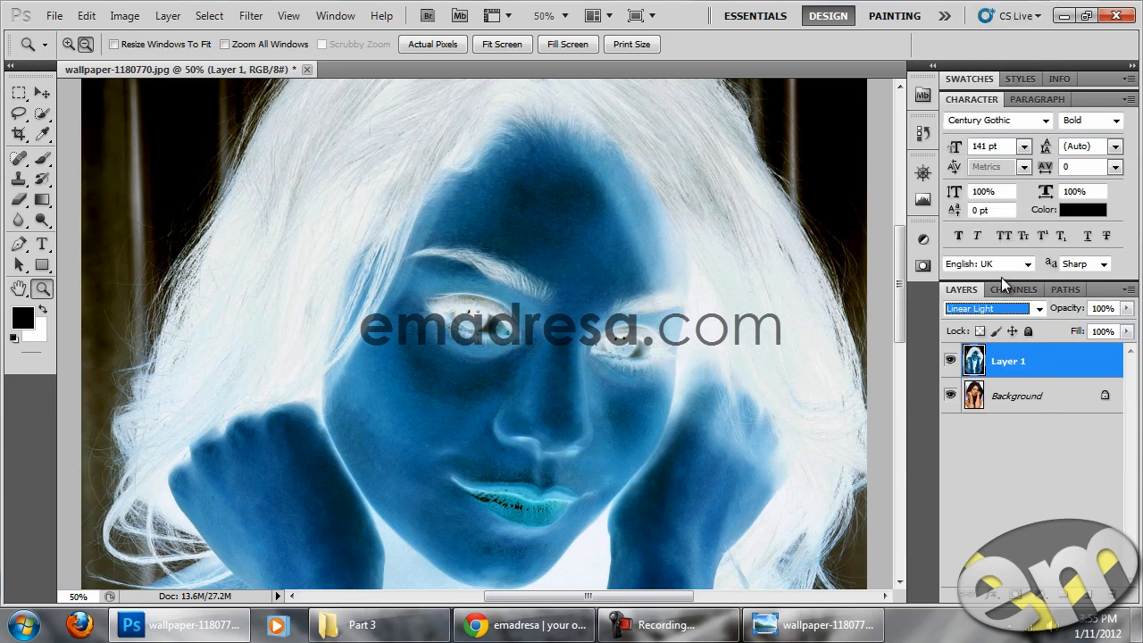
{"action": "left_click", "coordinate": [1098, 308]}
{"action": "type", "text": "50"}
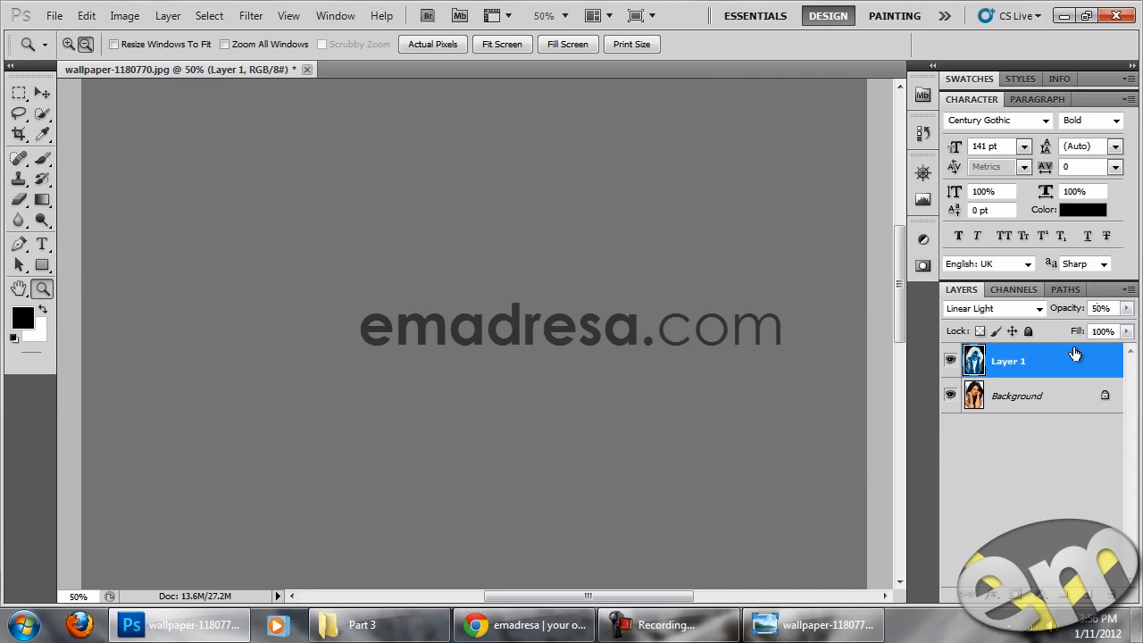
Step: Convert Layer 1 to a smart object and apply a High Pass filter with a 13.0 pixel radius
{"action": "right_click", "coordinate": [1075, 355]}
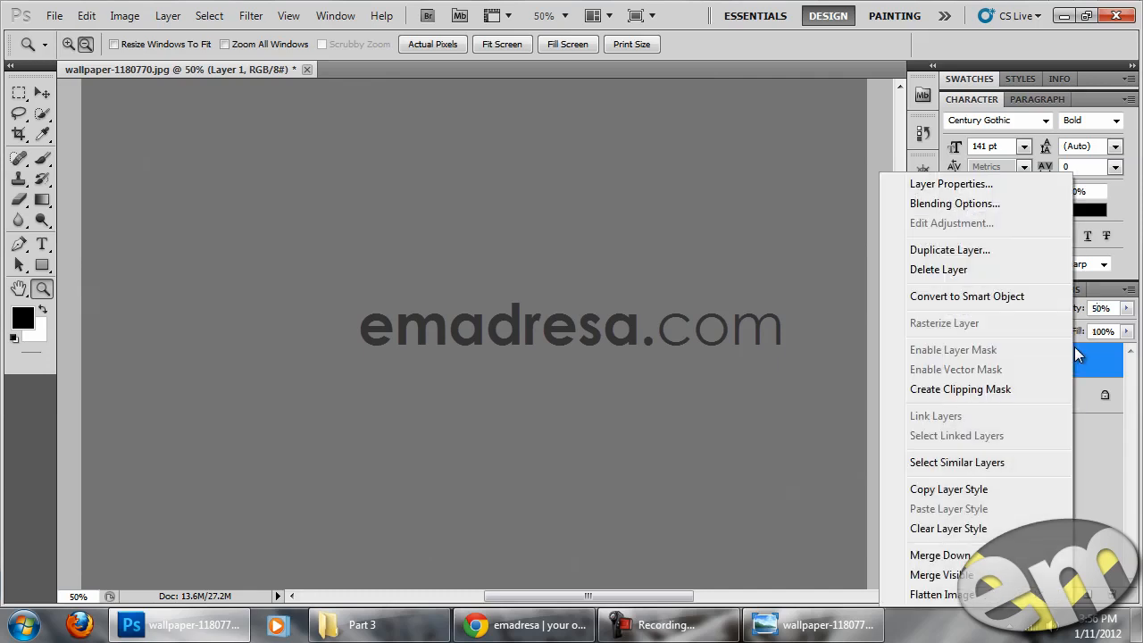
{"action": "left_click", "coordinate": [929, 304]}
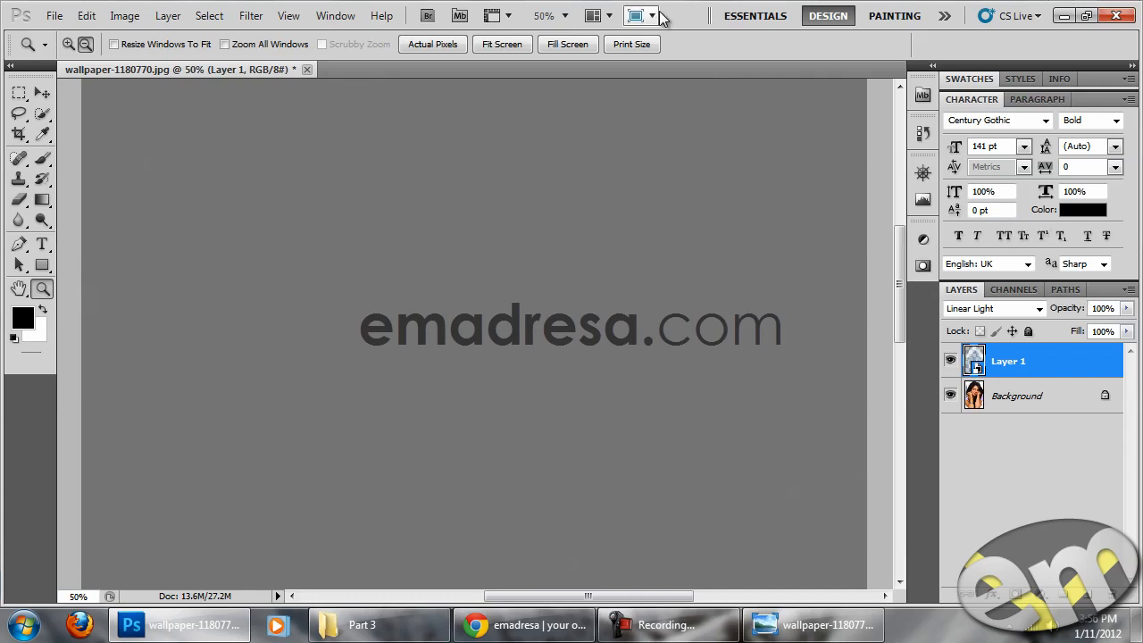
{"action": "left_click", "coordinate": [255, 16]}
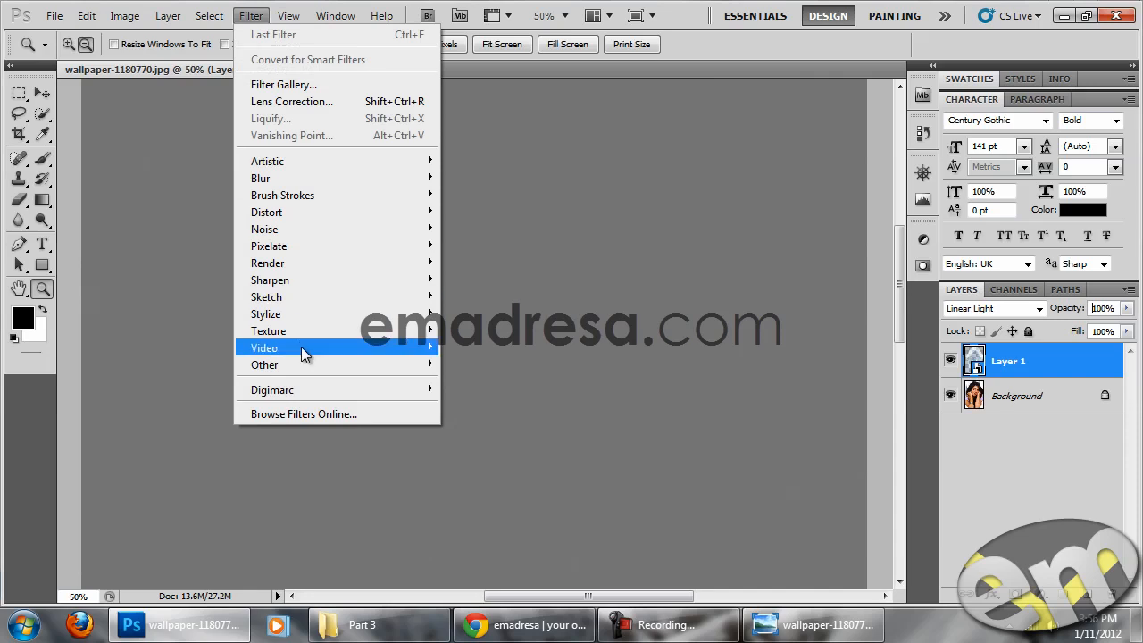
{"action": "mouse_move", "coordinate": [339, 370]}
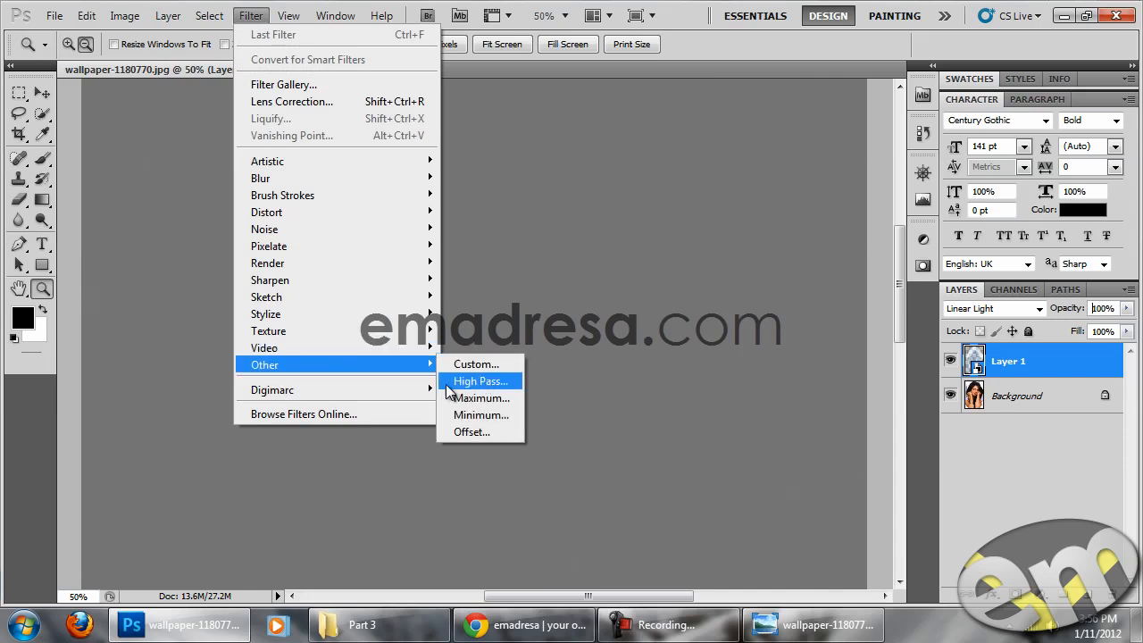
{"action": "left_click", "coordinate": [482, 382]}
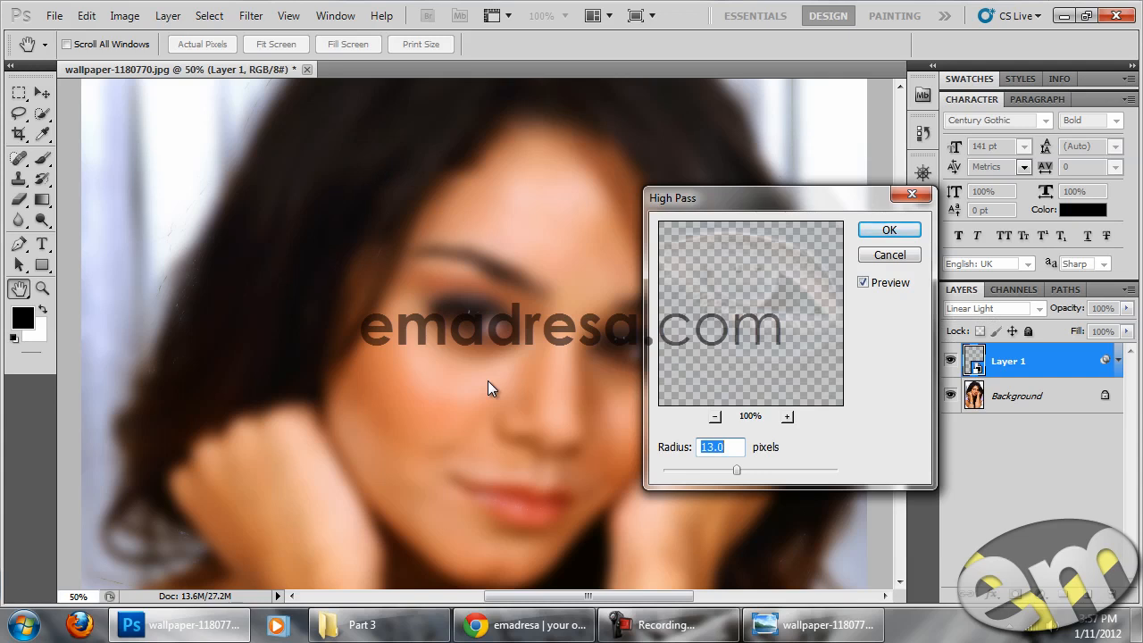
{"action": "left_click_drag", "start_coordinate": [780, 263], "coordinate": [753, 298]}
{"action": "left_click", "coordinate": [890, 230]}
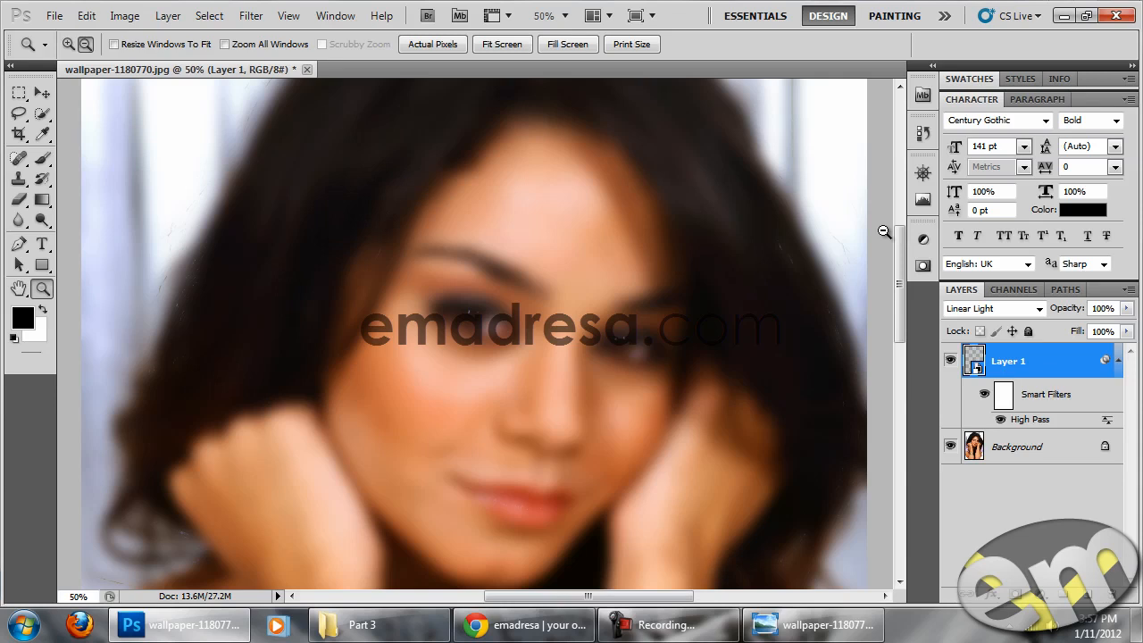
{"action": "left_click", "coordinate": [241, 18]}
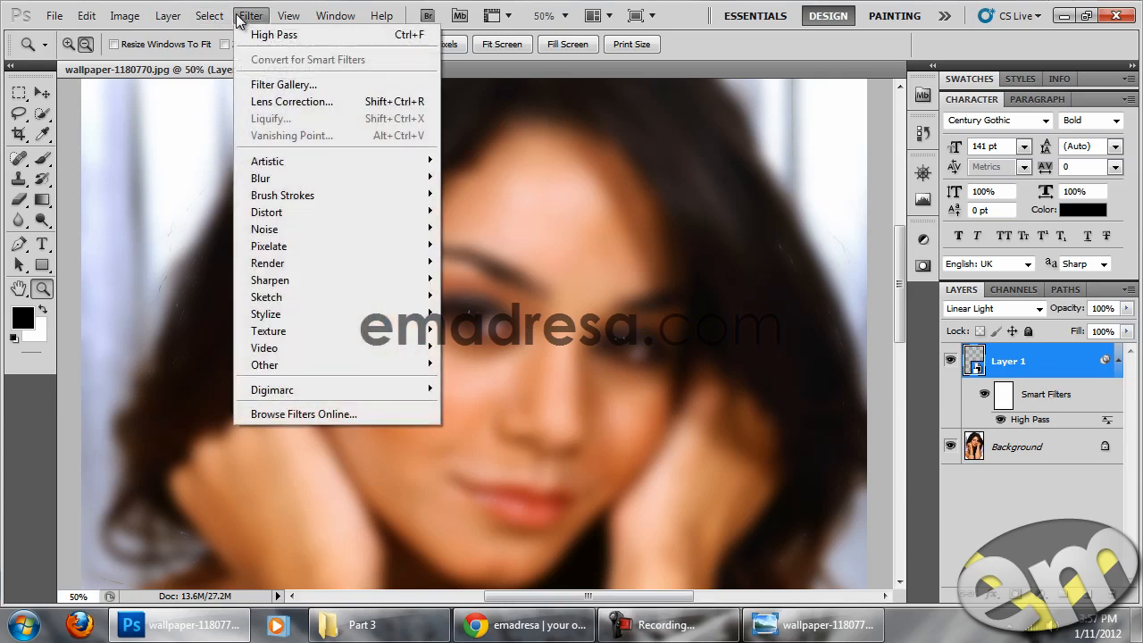
{"action": "mouse_move", "coordinate": [317, 181]}
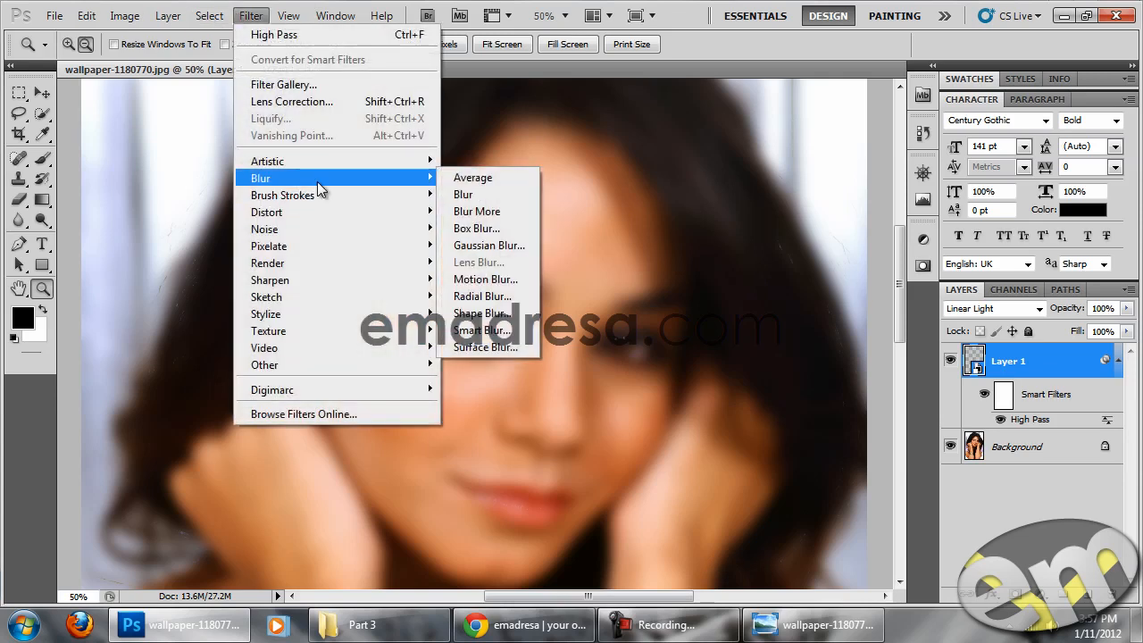
{"action": "left_click", "coordinate": [494, 346]}
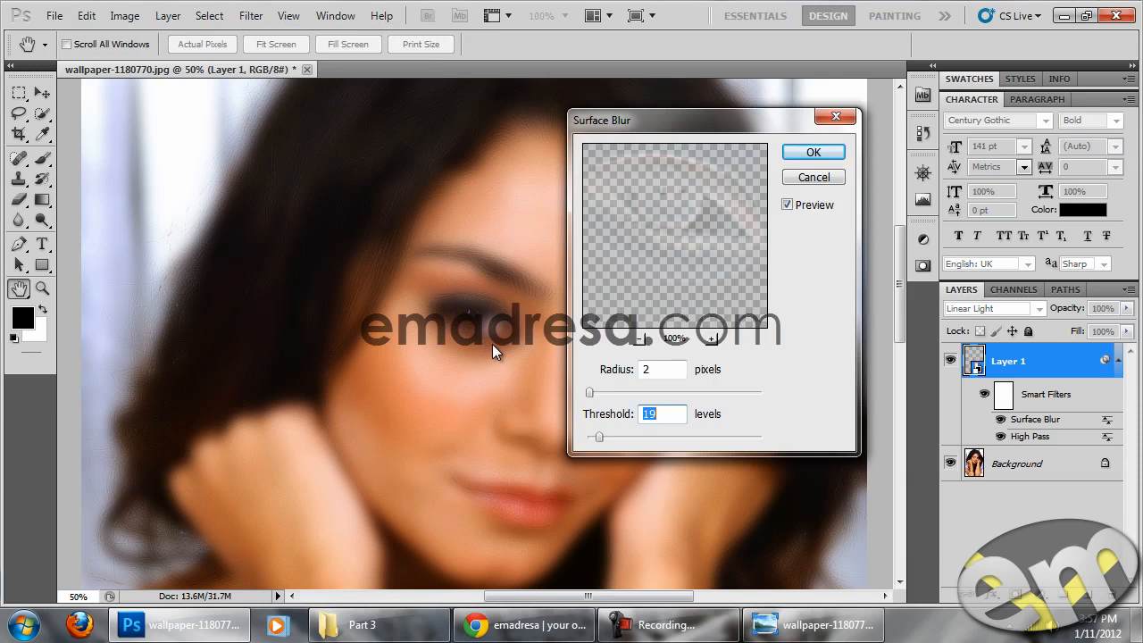
{"action": "left_click", "coordinate": [802, 181]}
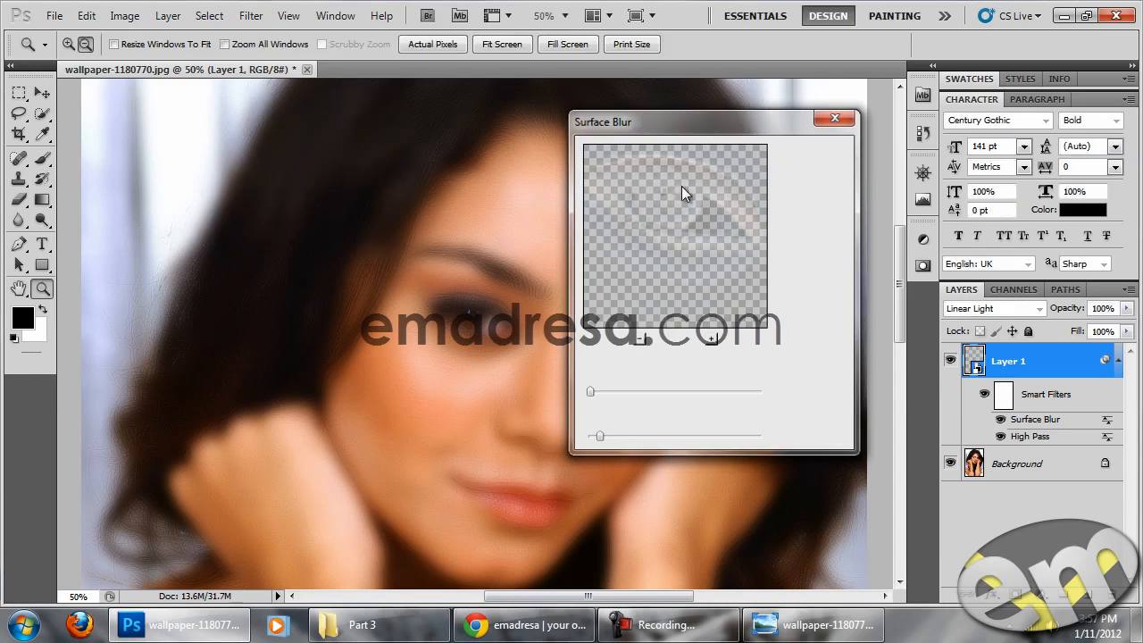
Step: Apply a Surface Blur smart filter to Layer 1 with a radius of 3 pixels and a threshold of 19 levels
{"action": "left_click", "coordinate": [421, 44]}
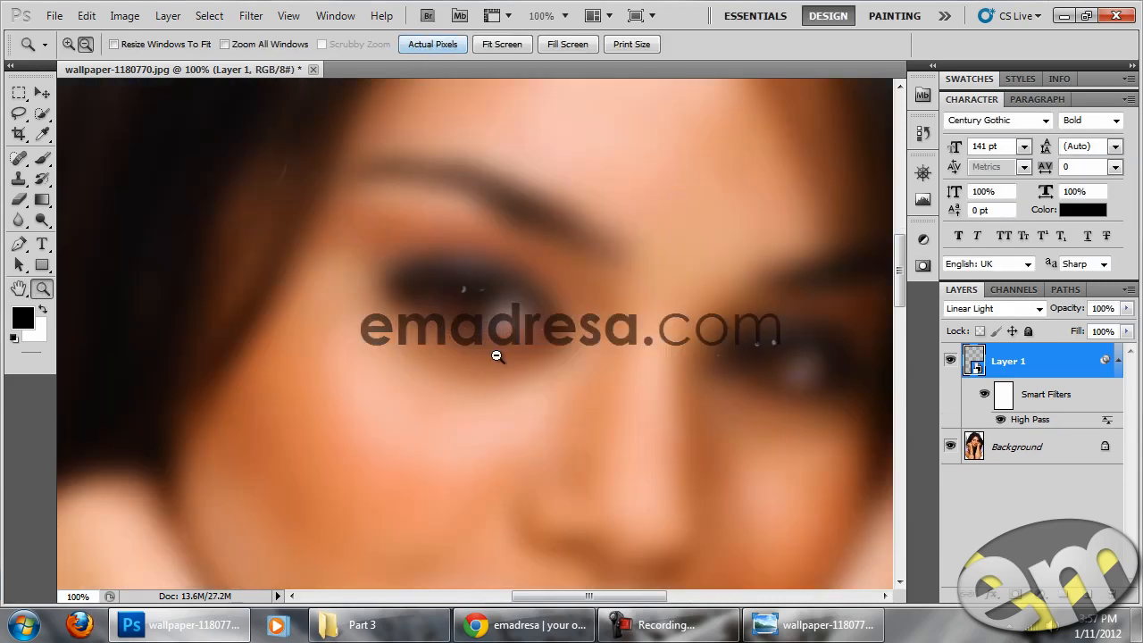
{"action": "left_click", "coordinate": [251, 15]}
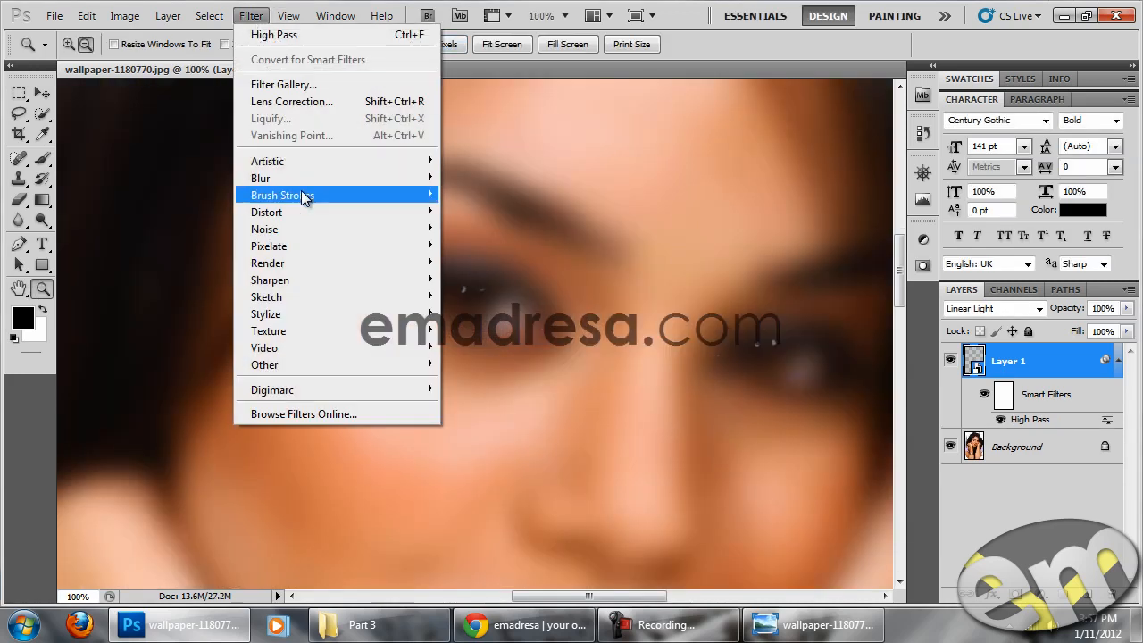
{"action": "left_click", "coordinate": [491, 348]}
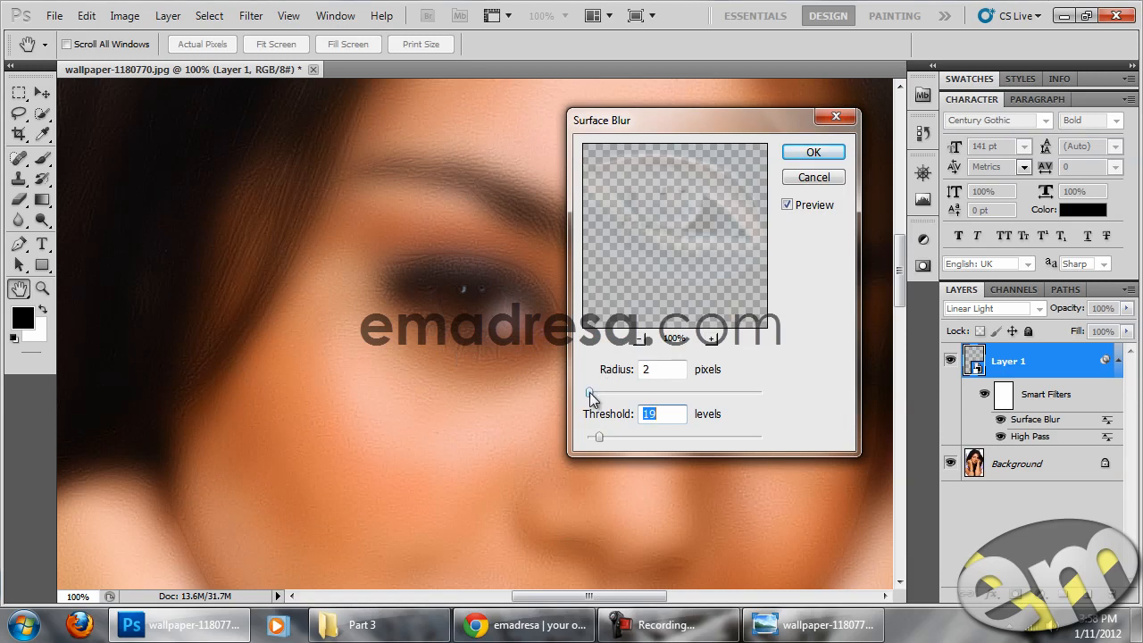
{"action": "left_click_drag", "start_coordinate": [589, 393], "coordinate": [607, 393]}
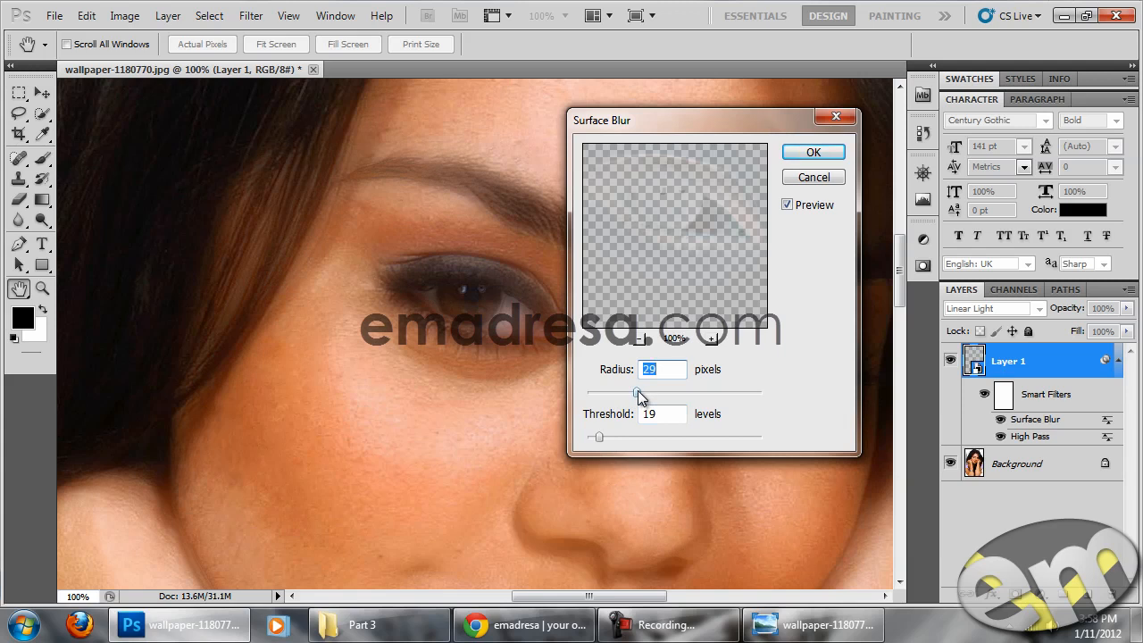
{"action": "left_click_drag", "start_coordinate": [638, 394], "coordinate": [591, 398]}
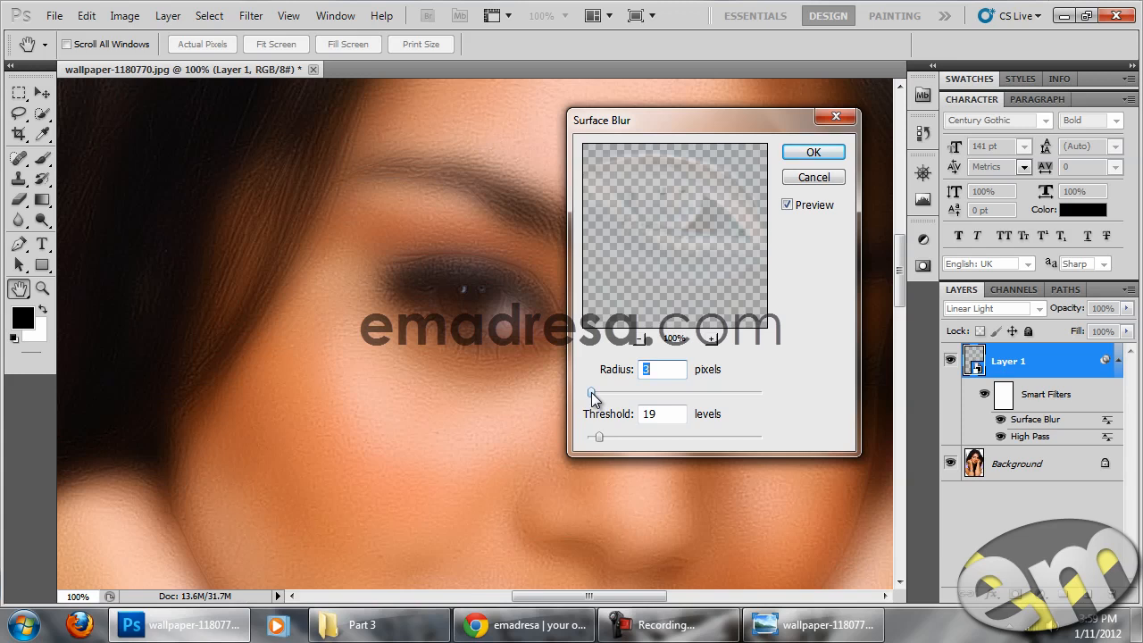
{"action": "left_click", "coordinate": [812, 153]}
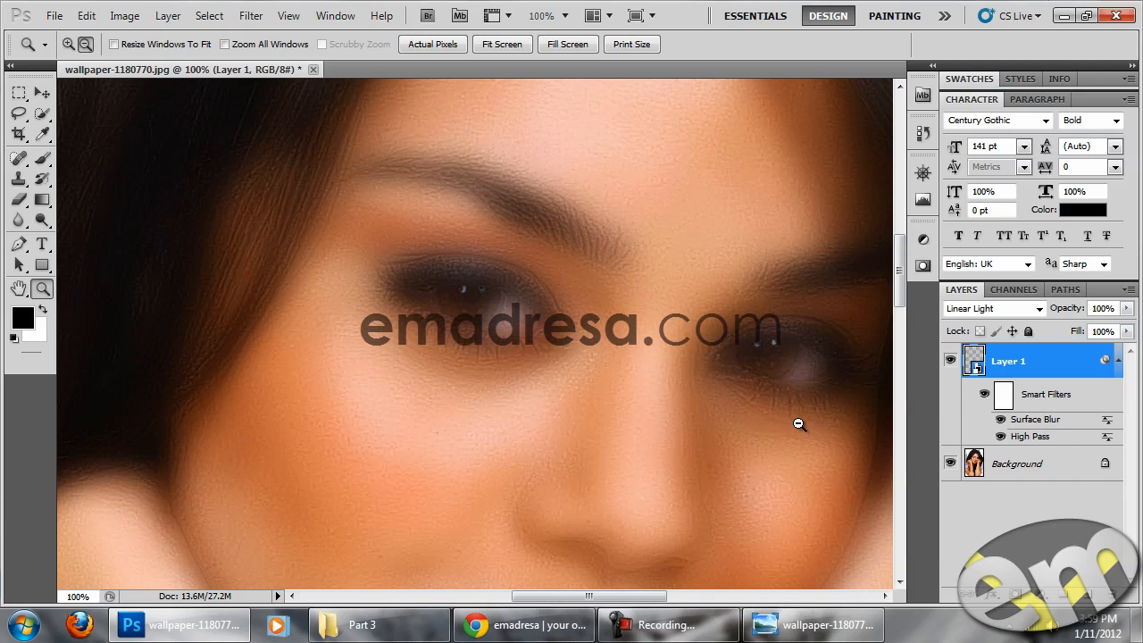
Step: Add a layer mask to Layer 1 and invert it to black to hide the smoothing effect
{"action": "left_click_drag", "start_coordinate": [620, 598], "coordinate": [660, 598]}
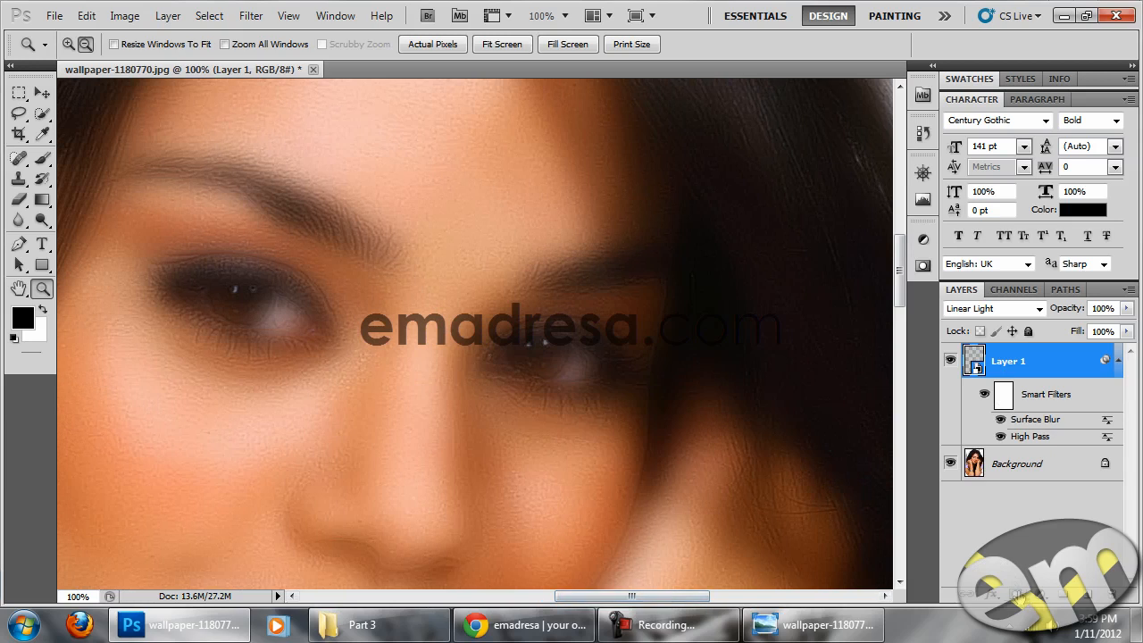
{"action": "left_click", "coordinate": [1016, 595]}
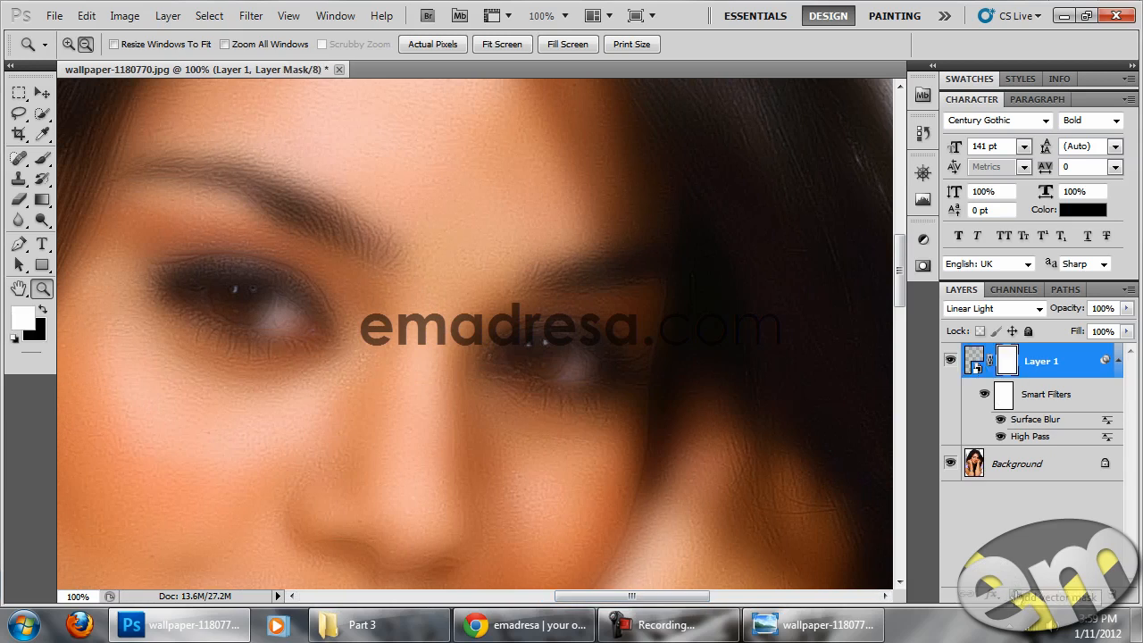
{"action": "key", "text": "ctrl+i"}
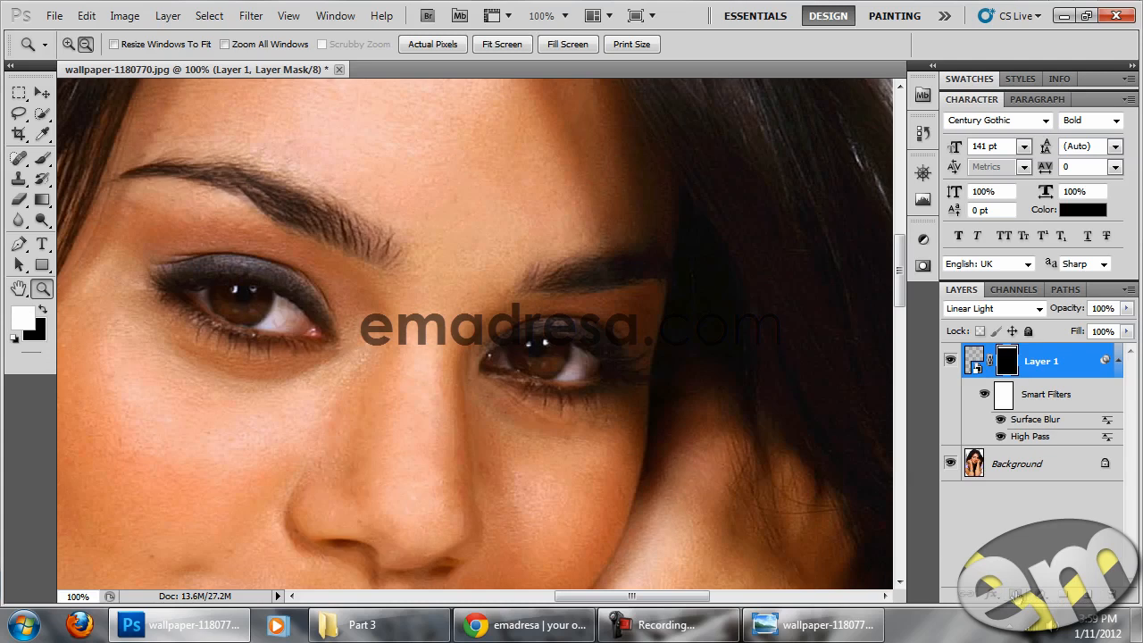
Step: Paint white on Layer 1's mask with a 62 px soft brush over the forehead above the left-hand eyebrow
{"action": "left_click_drag", "start_coordinate": [680, 598], "coordinate": [633, 602]}
{"action": "scroll", "coordinate": [655, 449], "scroll_direction": "up", "scroll_amount": 4}
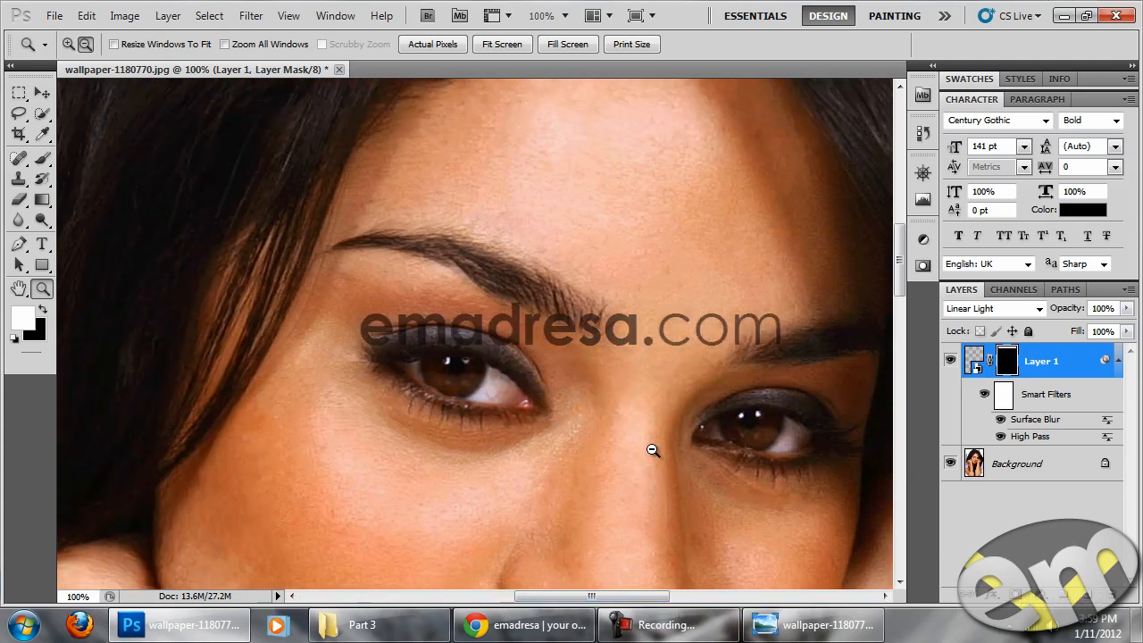
{"action": "scroll", "coordinate": [652, 450], "scroll_direction": "up", "scroll_amount": 3}
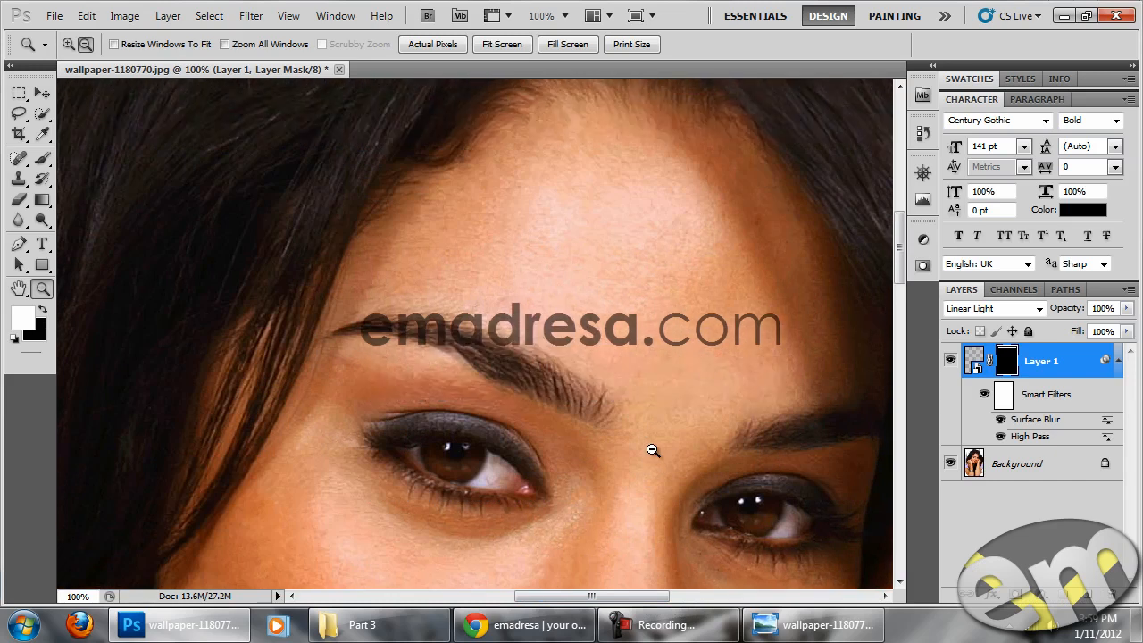
{"action": "left_click", "coordinate": [42, 159]}
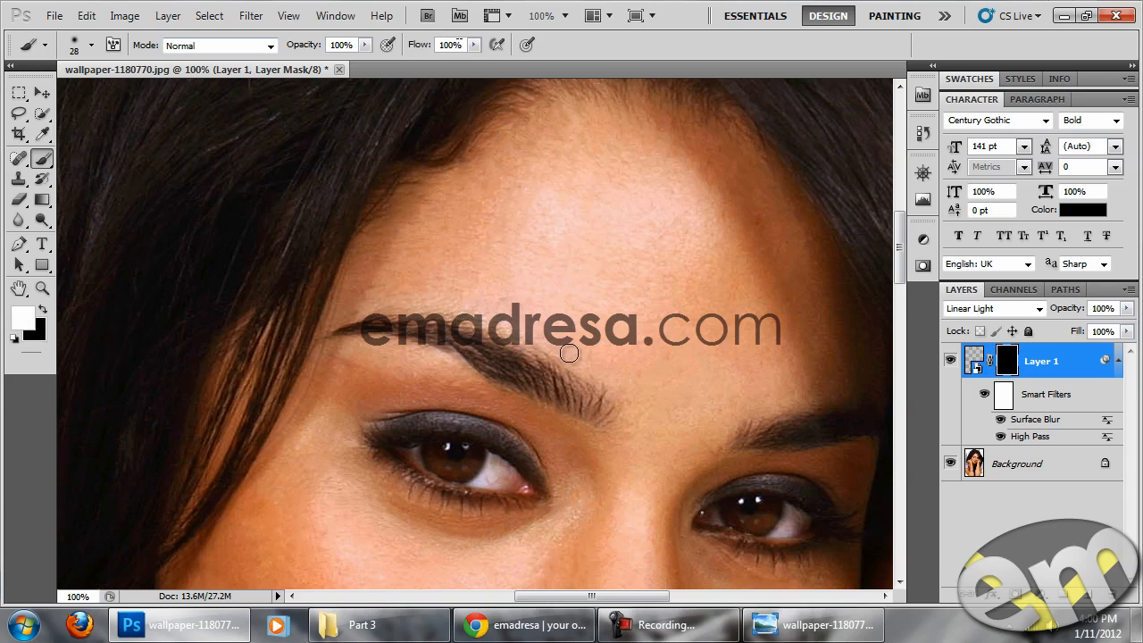
{"action": "left_click_drag", "start_coordinate": [610, 346], "coordinate": [533, 307]}
{"action": "right_click", "coordinate": [563, 328]}
{"action": "mouse_move", "coordinate": [614, 359]}
{"action": "left_mouse_down"}
{"action": "mouse_move", "coordinate": [634, 356]}
{"action": "mouse_move", "coordinate": [598, 349]}
{"action": "mouse_move", "coordinate": [574, 363]}
{"action": "left_mouse_up"}
{"action": "left_click", "coordinate": [162, 75]}
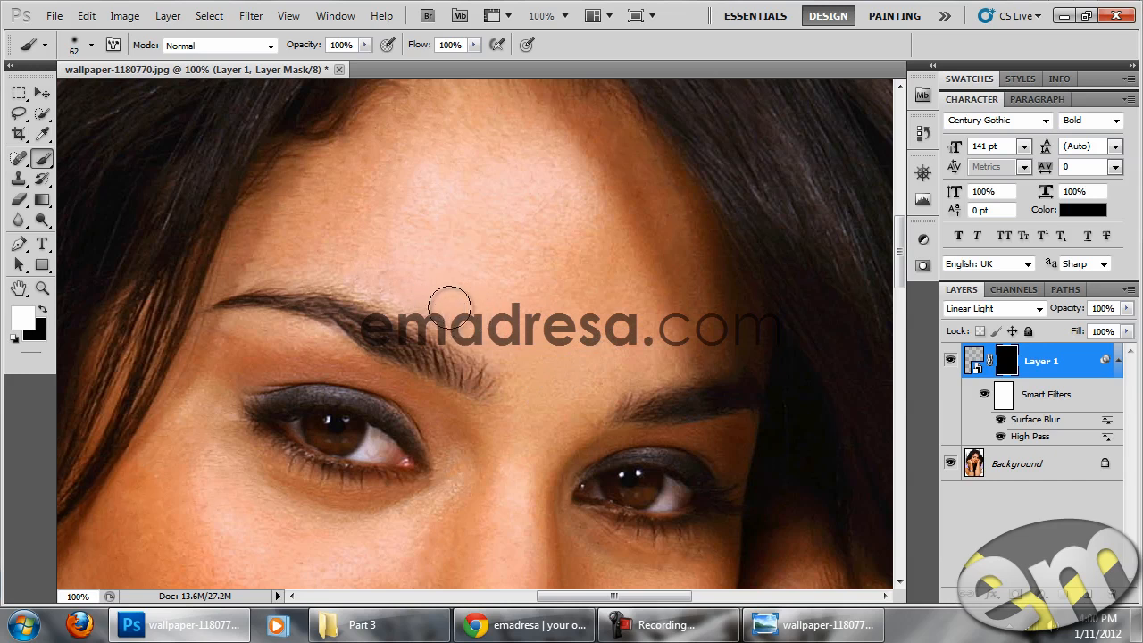
{"action": "mouse_move", "coordinate": [283, 246]}
{"action": "left_mouse_down"}
{"action": "mouse_move", "coordinate": [276, 191]}
{"action": "mouse_move", "coordinate": [513, 256]}
{"action": "left_mouse_up"}
{"action": "scroll", "coordinate": [516, 268], "scroll_direction": "up", "scroll_amount": 1}
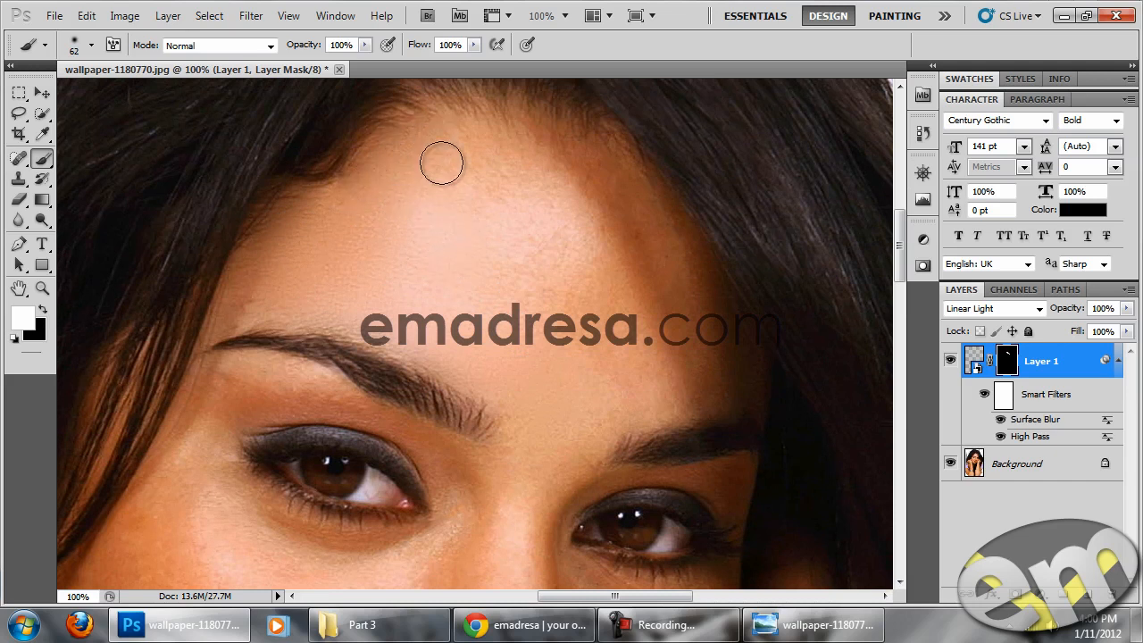
Step: Set the brush to 66 px with 0% hardness and paint the mask over the rest of the forehead up to the hairline
{"action": "right_click", "coordinate": [517, 207]}
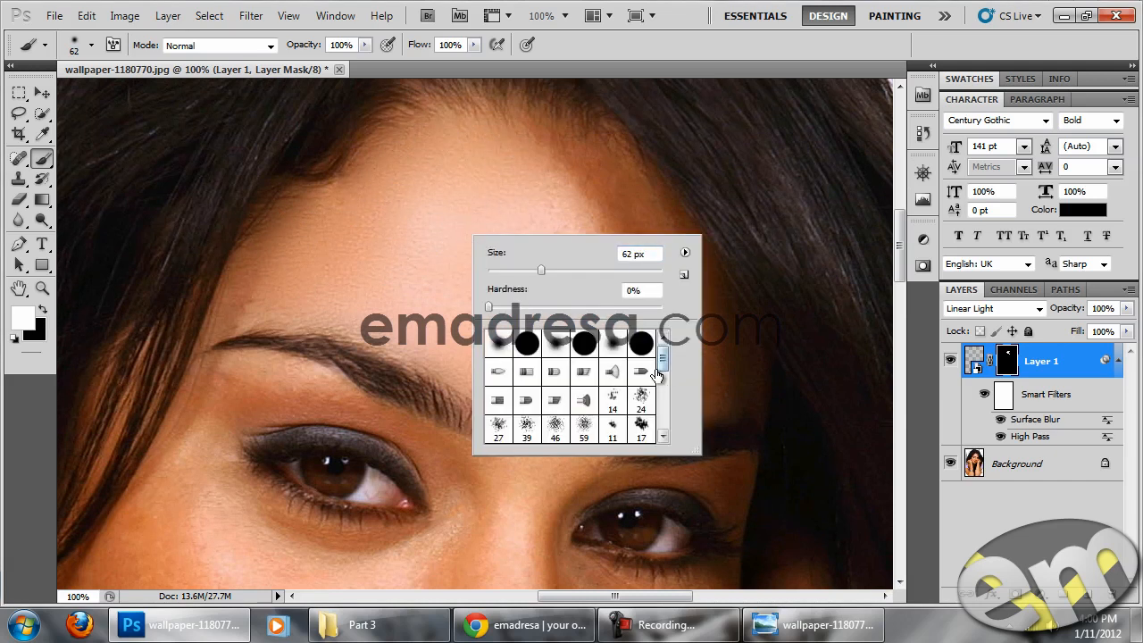
{"action": "left_click", "coordinate": [489, 308]}
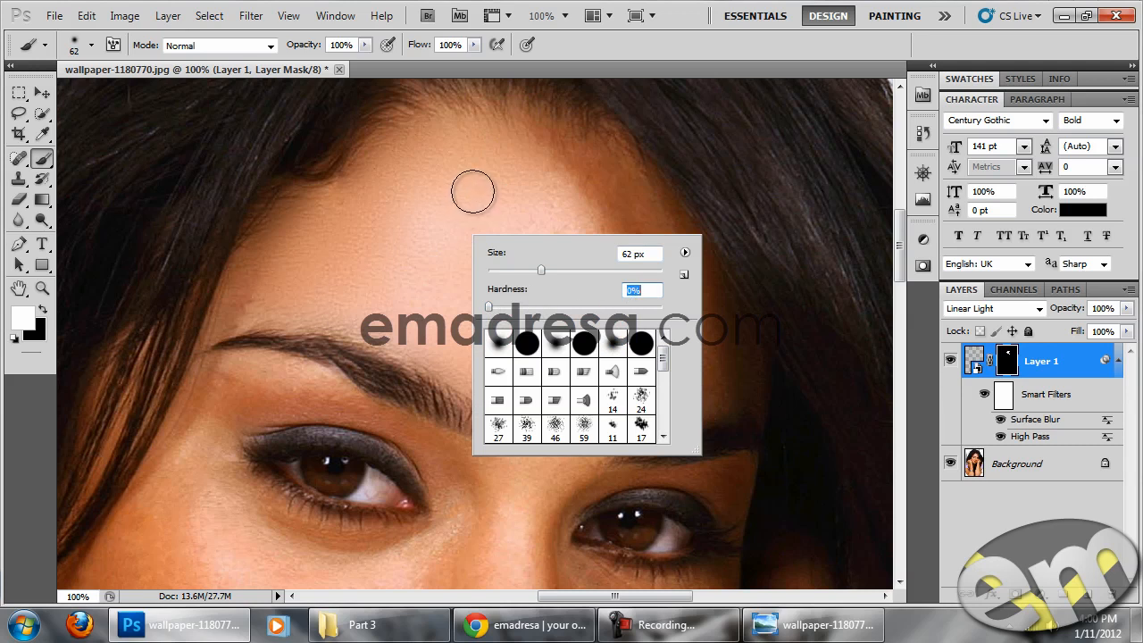
{"action": "left_click_drag", "start_coordinate": [541, 270], "coordinate": [545, 271]}
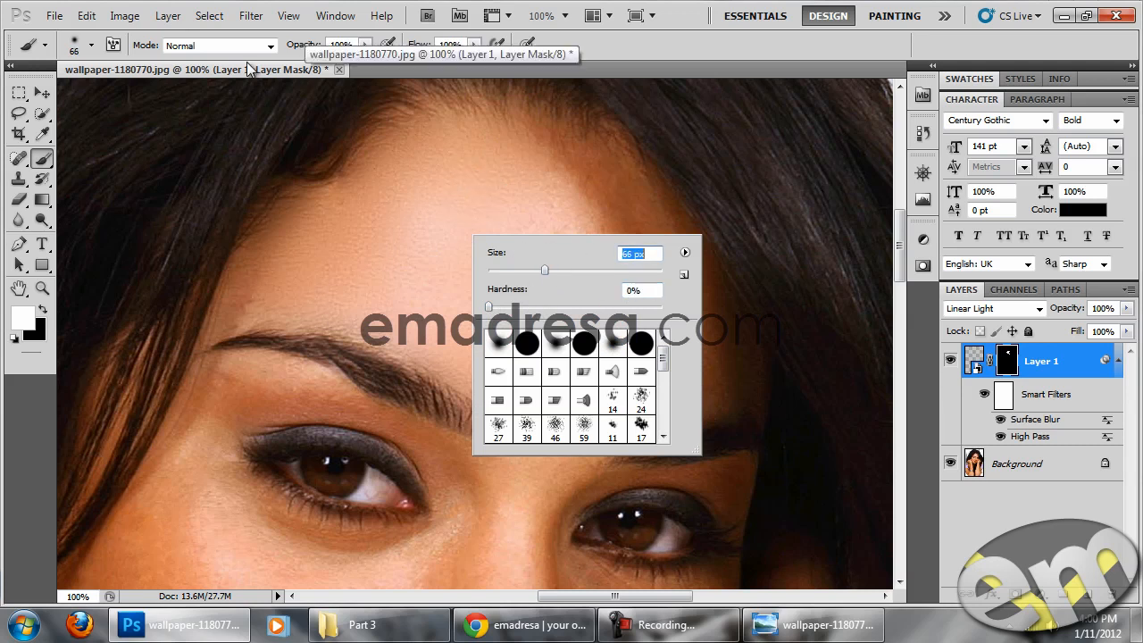
{"action": "left_click", "coordinate": [236, 68]}
{"action": "mouse_move", "coordinate": [569, 196]}
{"action": "left_mouse_down"}
{"action": "mouse_move", "coordinate": [605, 199]}
{"action": "mouse_move", "coordinate": [667, 252]}
{"action": "mouse_move", "coordinate": [697, 320]}
{"action": "left_mouse_up"}
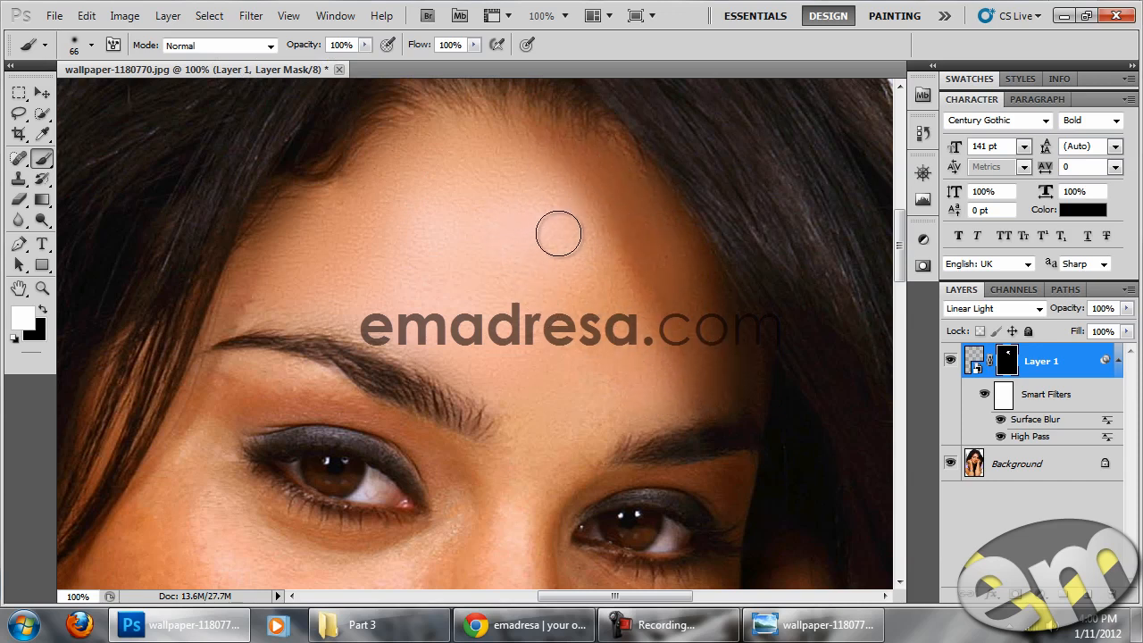
{"action": "left_click_drag", "start_coordinate": [454, 264], "coordinate": [484, 265]}
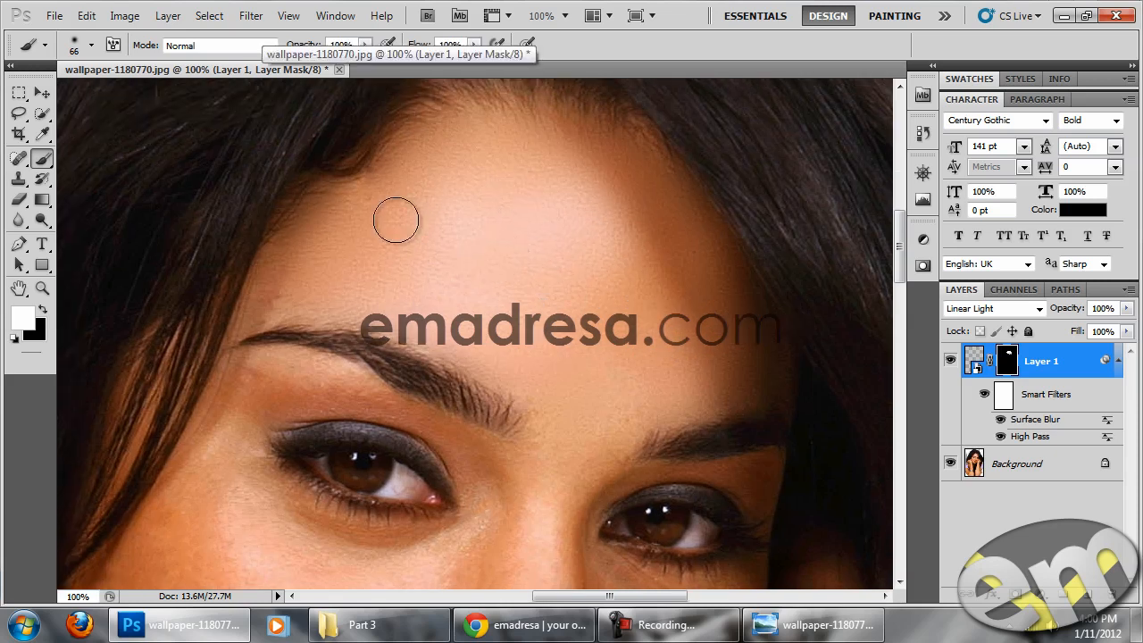
{"action": "left_click_drag", "start_coordinate": [436, 182], "coordinate": [411, 227]}
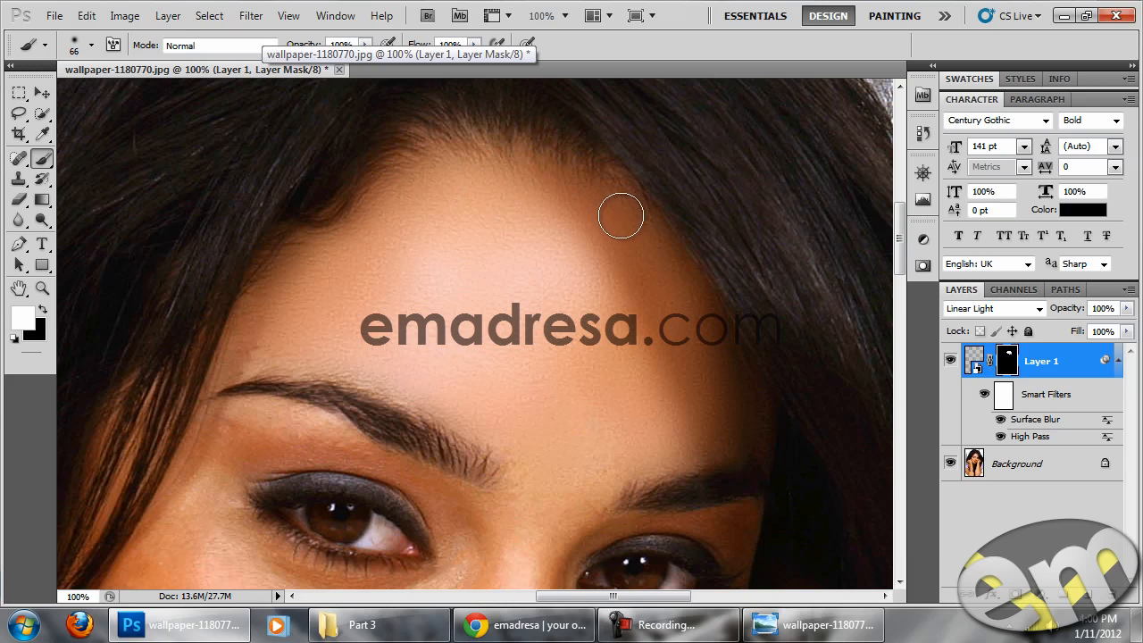
{"action": "left_click_drag", "start_coordinate": [661, 321], "coordinate": [640, 264]}
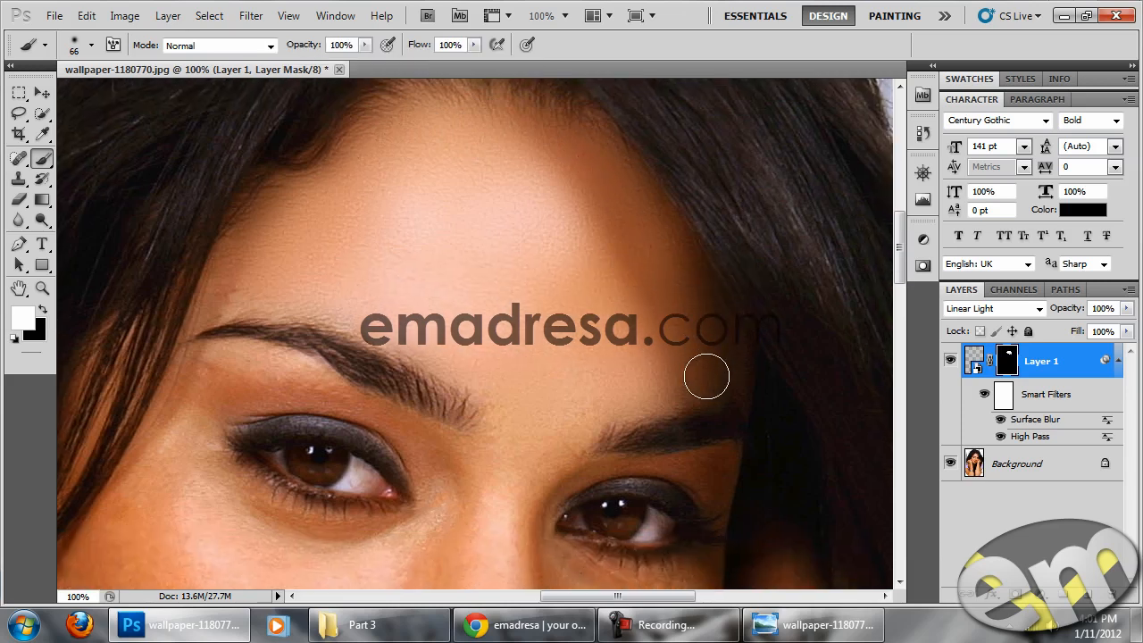
{"action": "left_click_drag", "start_coordinate": [596, 383], "coordinate": [631, 286]}
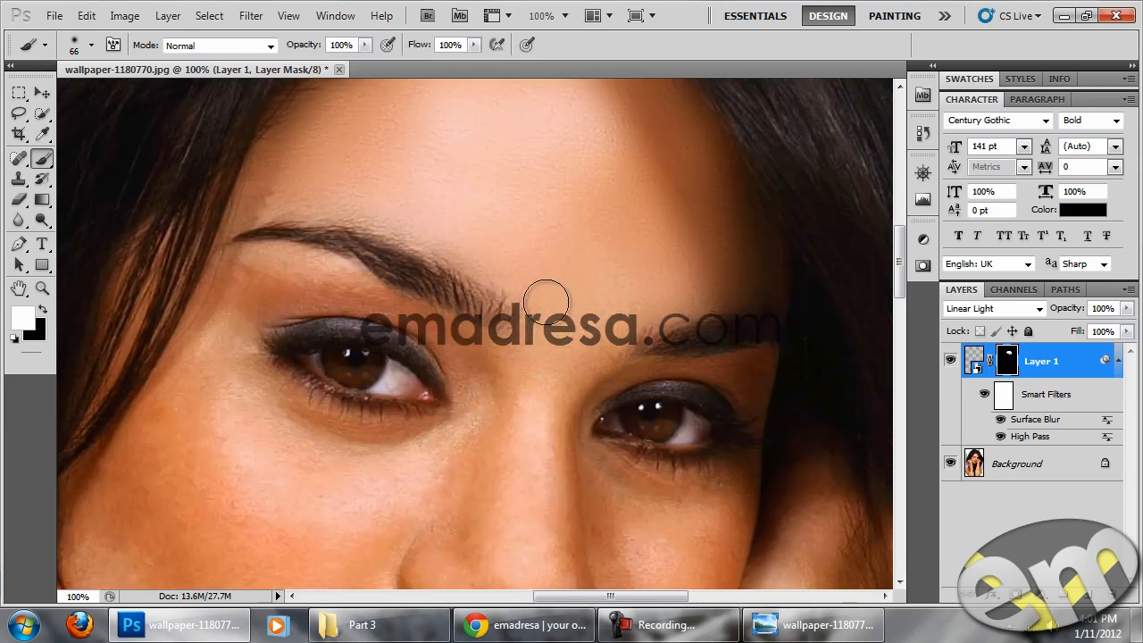
{"action": "left_click_drag", "start_coordinate": [408, 212], "coordinate": [510, 217]}
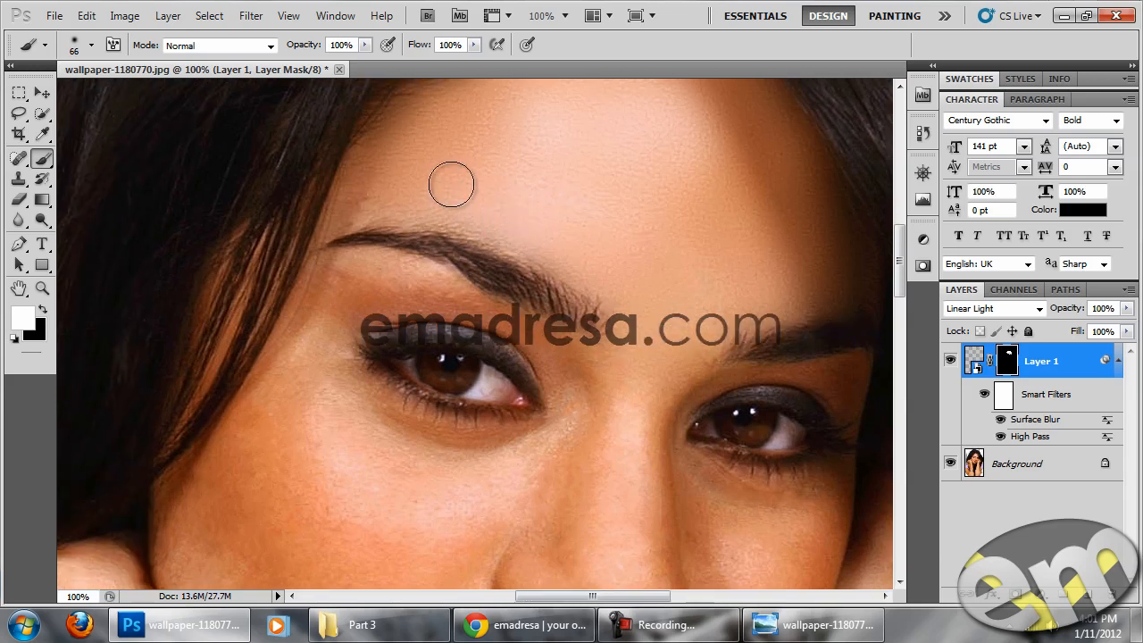
Step: Paint white on the mask between the eyebrows and down the nose to smooth the skin there
{"action": "mouse_move", "coordinate": [648, 337]}
{"action": "left_mouse_down"}
{"action": "mouse_move", "coordinate": [527, 217]}
{"action": "mouse_move", "coordinate": [496, 164]}
{"action": "left_mouse_up"}
{"action": "mouse_move", "coordinate": [482, 313]}
{"action": "left_mouse_down"}
{"action": "mouse_move", "coordinate": [507, 175]}
{"action": "mouse_move", "coordinate": [516, 321]}
{"action": "left_mouse_up"}
{"action": "left_click_drag", "start_coordinate": [494, 240], "coordinate": [474, 267]}
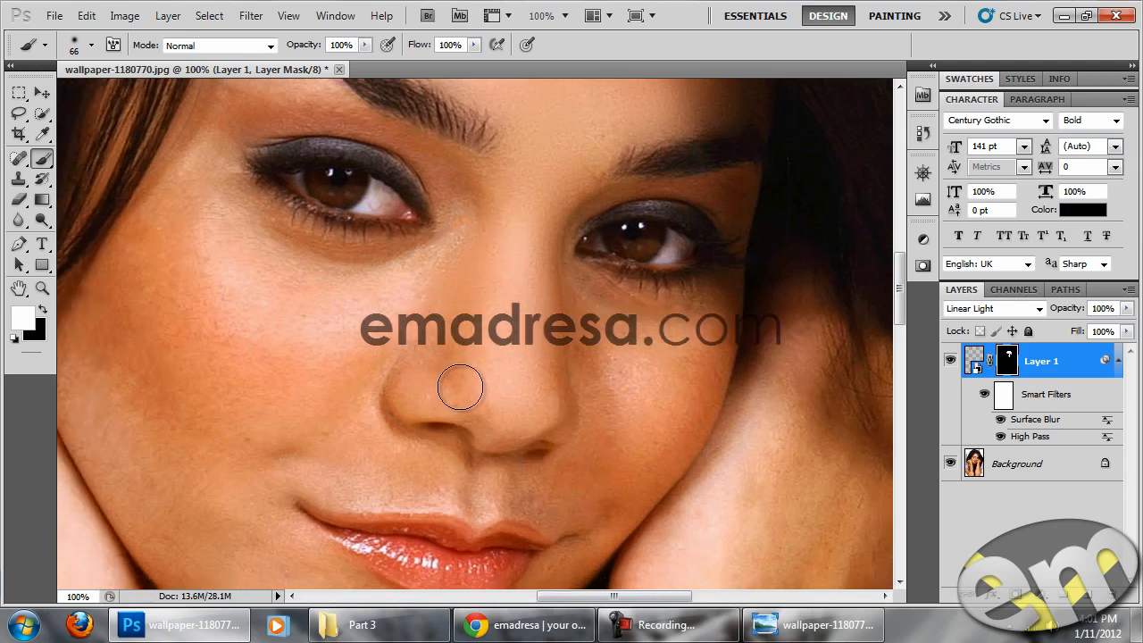
{"action": "mouse_move", "coordinate": [453, 357]}
{"action": "left_mouse_down"}
{"action": "mouse_move", "coordinate": [502, 352]}
{"action": "mouse_move", "coordinate": [581, 316]}
{"action": "left_mouse_up"}
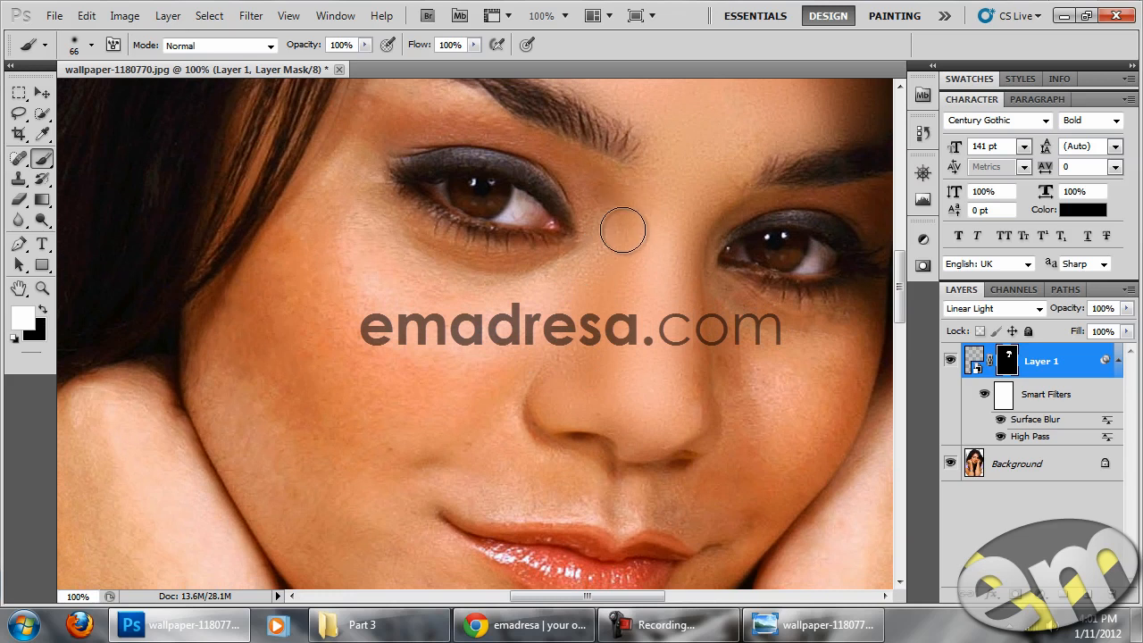
Step: Paint white on the mask over the left-hand cheek and the skin below that eye
{"action": "left_click_drag", "start_coordinate": [441, 354], "coordinate": [512, 323]}
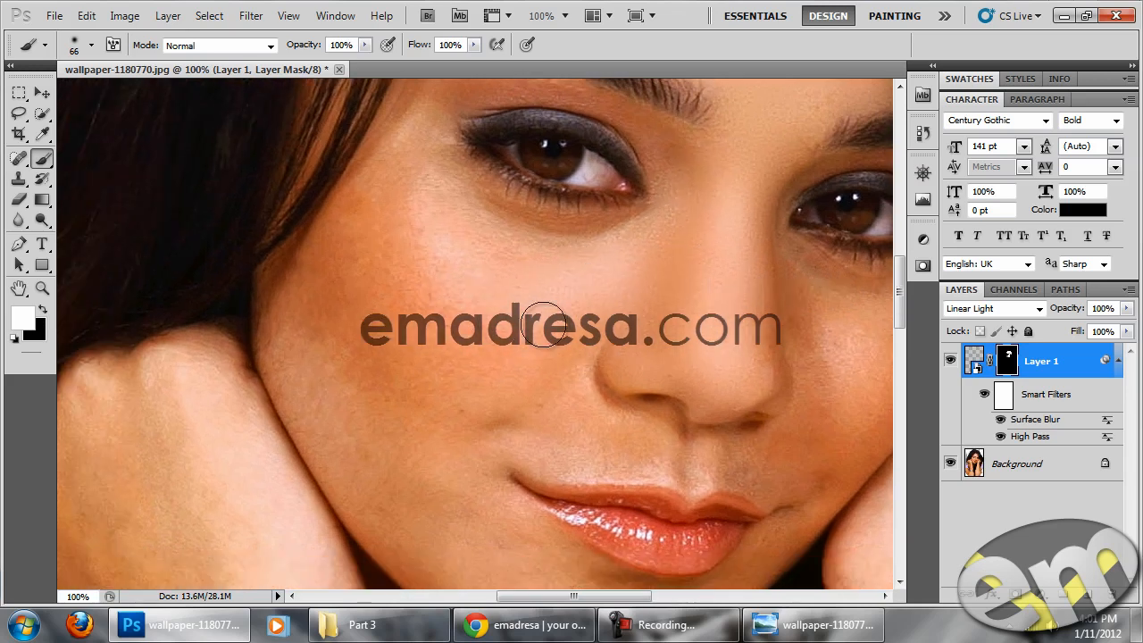
{"action": "mouse_move", "coordinate": [504, 385]}
{"action": "left_mouse_down"}
{"action": "mouse_move", "coordinate": [496, 296]}
{"action": "mouse_move", "coordinate": [452, 290]}
{"action": "mouse_move", "coordinate": [505, 248]}
{"action": "mouse_move", "coordinate": [546, 259]}
{"action": "mouse_move", "coordinate": [575, 248]}
{"action": "mouse_move", "coordinate": [480, 220]}
{"action": "mouse_move", "coordinate": [457, 175]}
{"action": "mouse_move", "coordinate": [423, 196]}
{"action": "mouse_move", "coordinate": [376, 203]}
{"action": "mouse_move", "coordinate": [381, 247]}
{"action": "mouse_move", "coordinate": [416, 222]}
{"action": "left_mouse_up"}
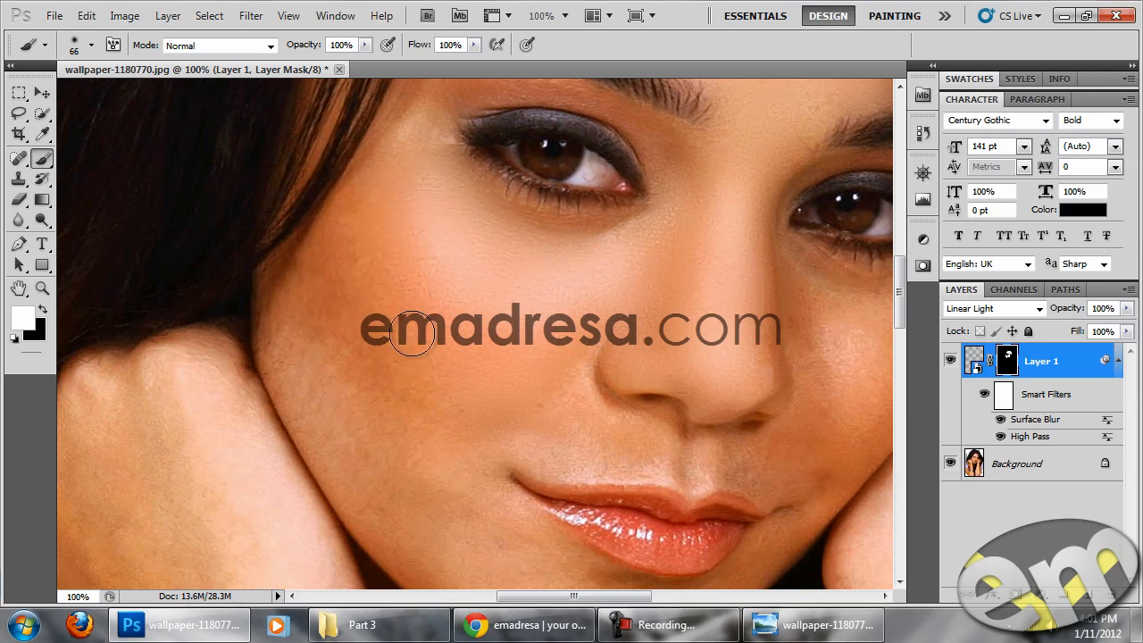
{"action": "left_click_drag", "start_coordinate": [417, 360], "coordinate": [493, 358]}
{"action": "mouse_move", "coordinate": [406, 382]}
{"action": "left_mouse_down"}
{"action": "mouse_move", "coordinate": [396, 412]}
{"action": "mouse_move", "coordinate": [469, 440]}
{"action": "mouse_move", "coordinate": [484, 521]}
{"action": "mouse_move", "coordinate": [526, 496]}
{"action": "mouse_move", "coordinate": [457, 343]}
{"action": "mouse_move", "coordinate": [384, 335]}
{"action": "mouse_move", "coordinate": [375, 301]}
{"action": "mouse_move", "coordinate": [416, 286]}
{"action": "left_mouse_up"}
{"action": "scroll", "coordinate": [458, 290], "scroll_direction": "up", "scroll_amount": 3}
{"action": "mouse_move", "coordinate": [476, 244]}
{"action": "left_mouse_down"}
{"action": "mouse_move", "coordinate": [494, 242]}
{"action": "mouse_move", "coordinate": [511, 166]}
{"action": "mouse_move", "coordinate": [517, 181]}
{"action": "left_mouse_up"}
{"action": "left_click_drag", "start_coordinate": [578, 281], "coordinate": [435, 188]}
{"action": "left_click_drag", "start_coordinate": [628, 249], "coordinate": [566, 334]}
Step: Reduce the brush size to 33 px and paint the mask around the left-hand eye, between lid and eyebrow
{"action": "right_click", "coordinate": [588, 310]}
{"action": "left_click", "coordinate": [632, 344]}
{"action": "mouse_move", "coordinate": [488, 192]}
{"action": "left_mouse_down"}
{"action": "mouse_move", "coordinate": [406, 167]}
{"action": "mouse_move", "coordinate": [357, 170]}
{"action": "mouse_move", "coordinate": [393, 150]}
{"action": "mouse_move", "coordinate": [386, 142]}
{"action": "mouse_move", "coordinate": [412, 146]}
{"action": "mouse_move", "coordinate": [338, 134]}
{"action": "left_mouse_up"}
{"action": "left_click_drag", "start_coordinate": [422, 153], "coordinate": [470, 182]}
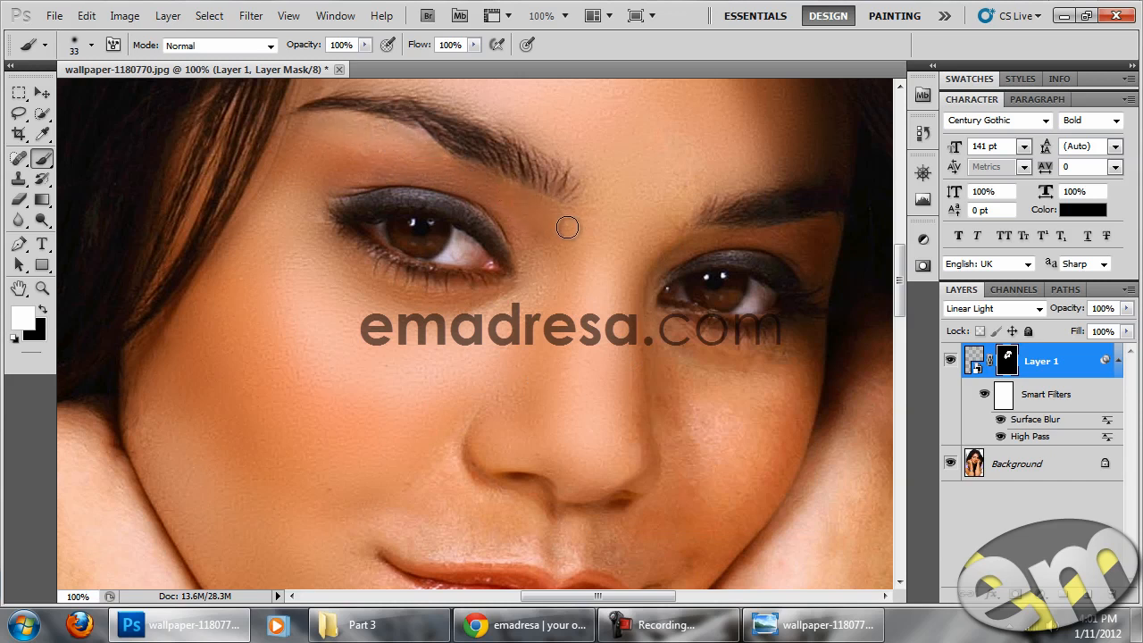
Step: Paint white on the mask over the right-hand cheek beneath the eye with the 33 px brush
{"action": "mouse_move", "coordinate": [585, 232]}
{"action": "left_mouse_down"}
{"action": "mouse_move", "coordinate": [530, 280]}
{"action": "mouse_move", "coordinate": [461, 160]}
{"action": "left_mouse_up"}
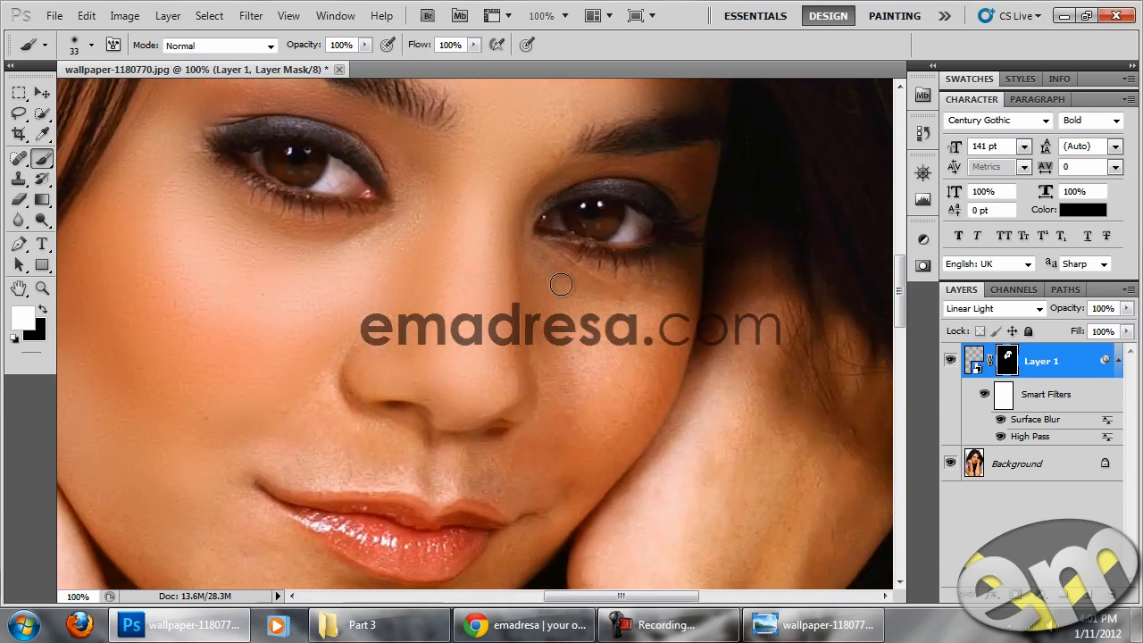
{"action": "left_click_drag", "start_coordinate": [642, 330], "coordinate": [649, 291]}
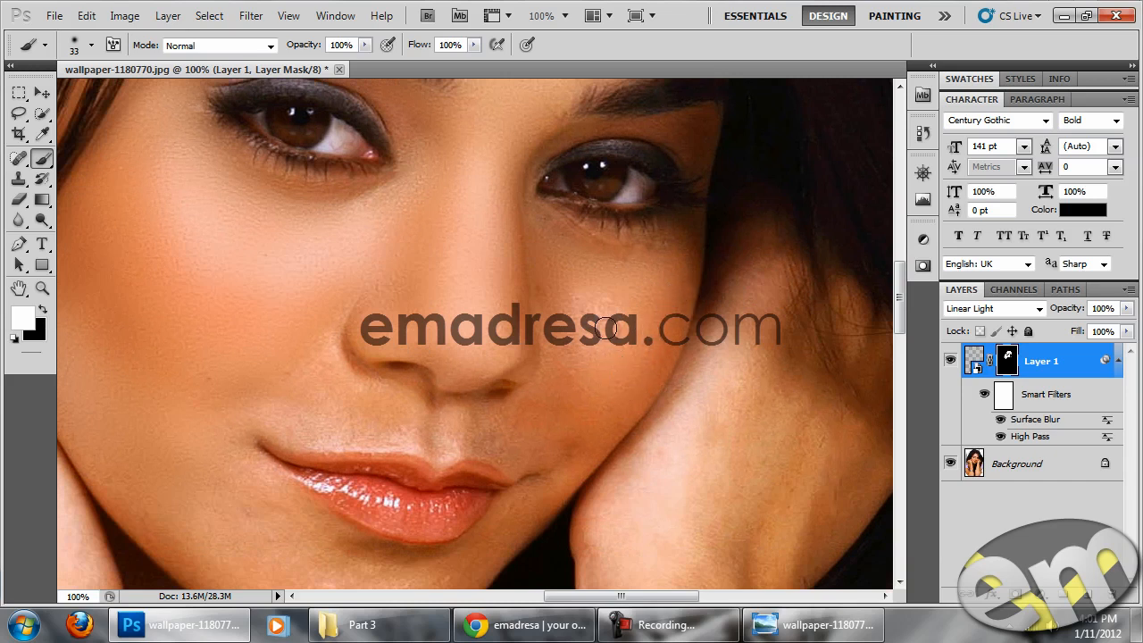
{"action": "scroll", "coordinate": [554, 290], "scroll_direction": "down", "scroll_amount": 1}
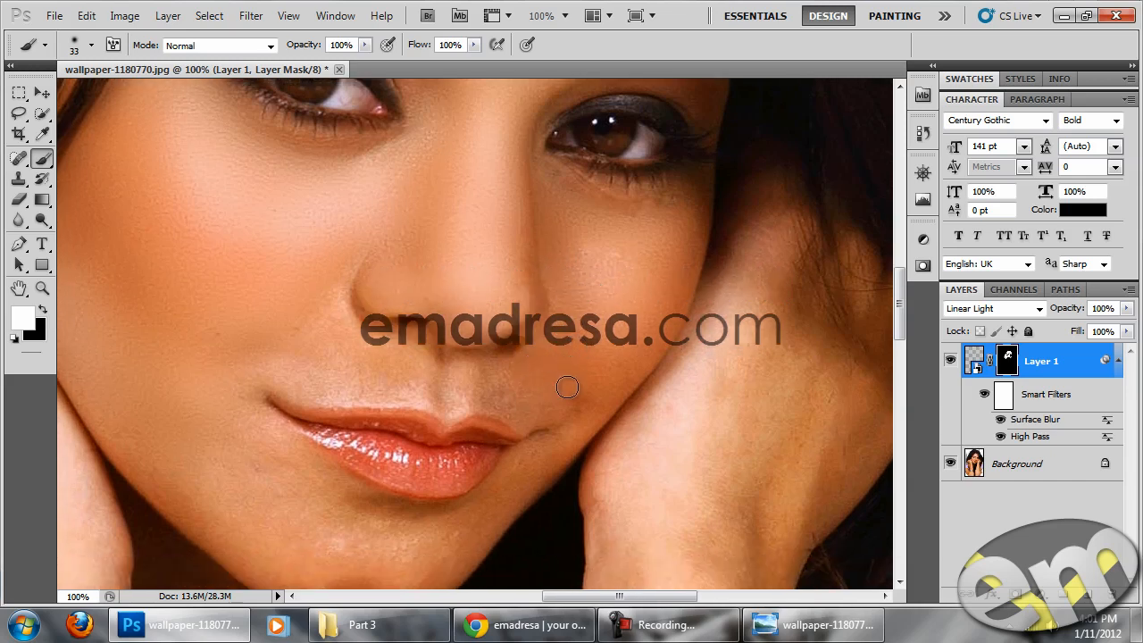
Step: Paint white on the mask over the skin between the eyebrows, beside the right-hand brow
{"action": "scroll", "coordinate": [613, 351], "scroll_direction": "up", "scroll_amount": 1}
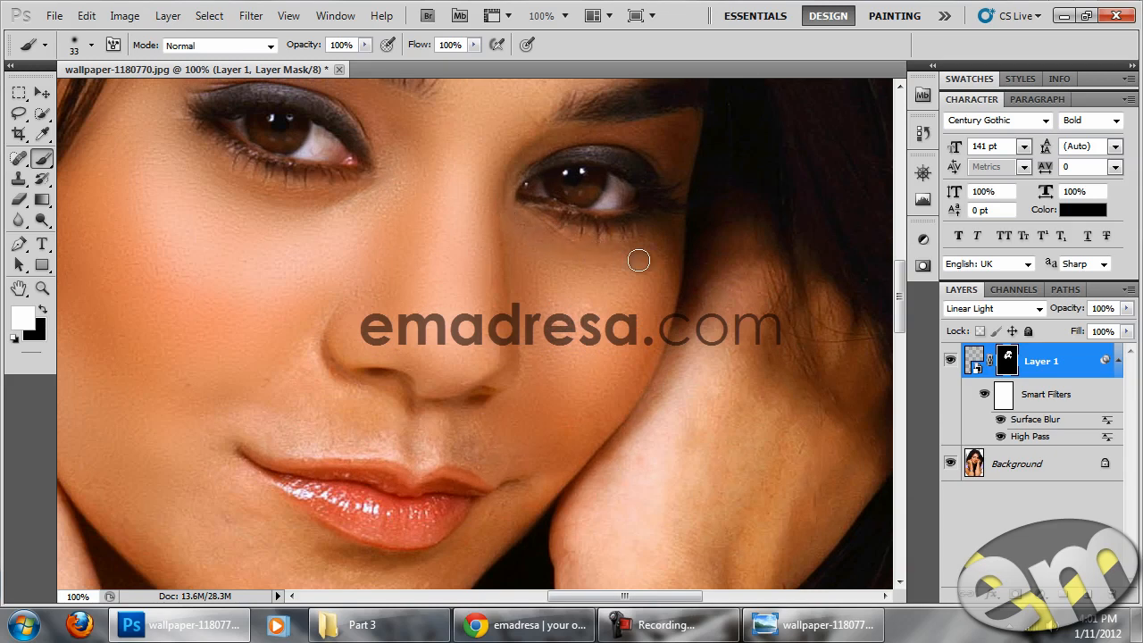
{"action": "scroll", "coordinate": [624, 286], "scroll_direction": "up", "scroll_amount": 1}
{"action": "scroll", "coordinate": [539, 368], "scroll_direction": "up", "scroll_amount": 1}
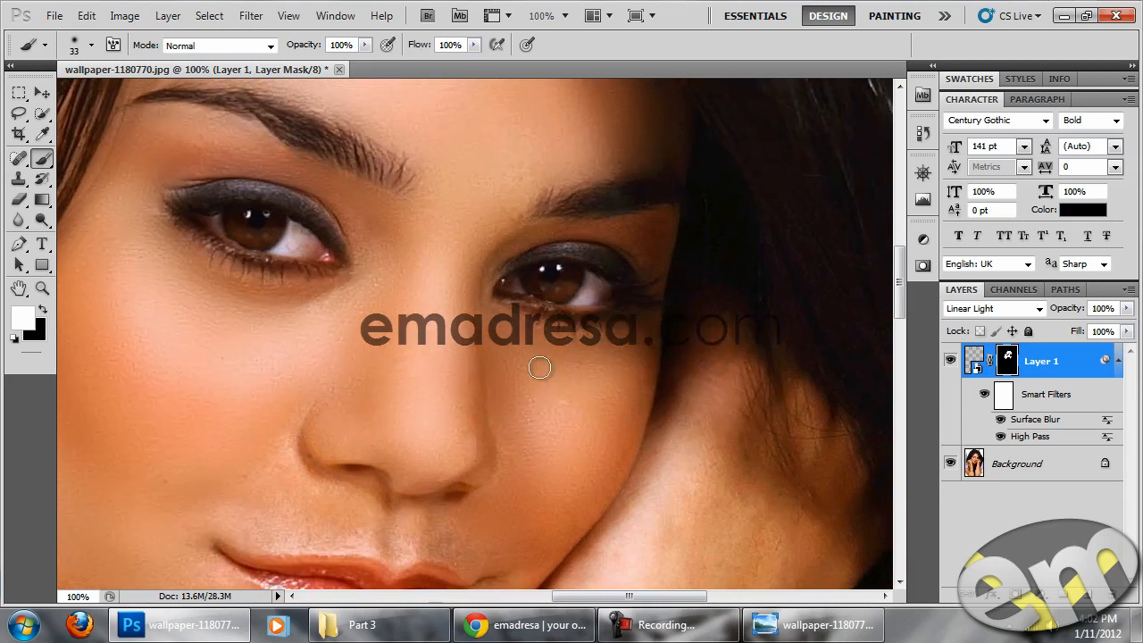
{"action": "left_click_drag", "start_coordinate": [515, 180], "coordinate": [505, 204]}
Step: Paint white on the mask around the nostrils and over the skin between the nose and upper lip
{"action": "mouse_move", "coordinate": [425, 430]}
{"action": "left_mouse_down"}
{"action": "mouse_move", "coordinate": [454, 339]}
{"action": "mouse_move", "coordinate": [585, 289]}
{"action": "left_mouse_up"}
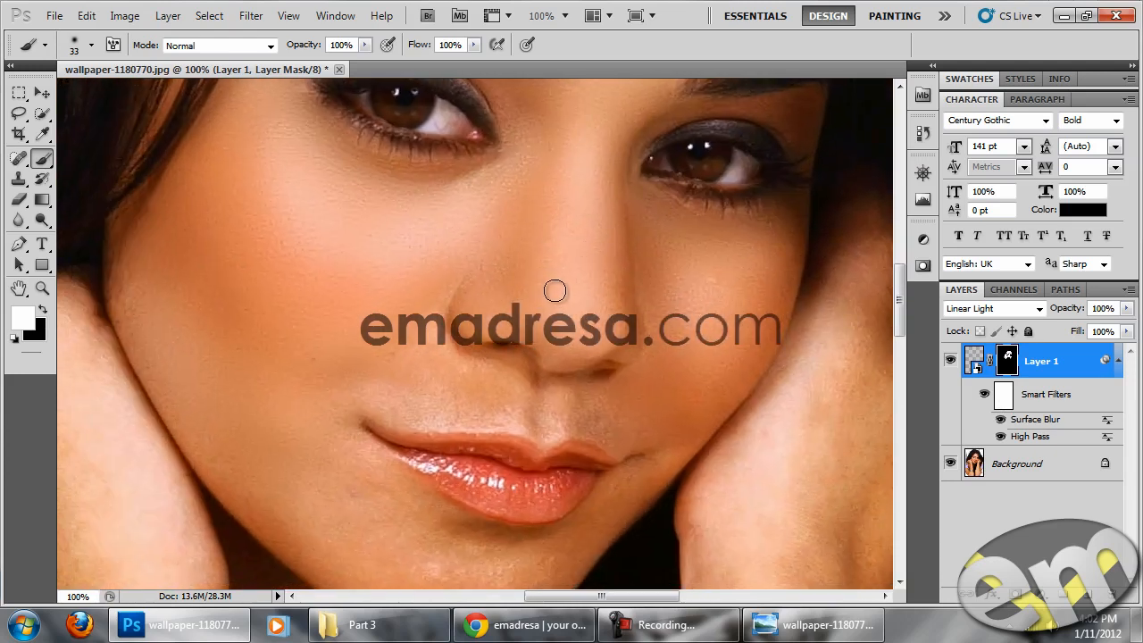
{"action": "left_click_drag", "start_coordinate": [521, 399], "coordinate": [572, 418]}
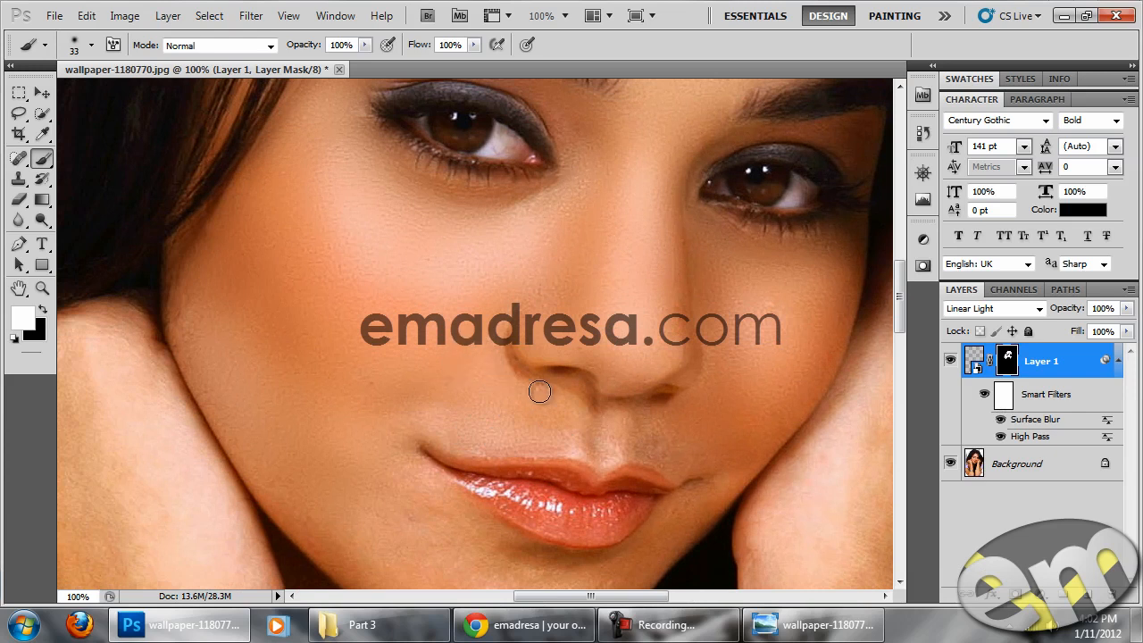
{"action": "left_click_drag", "start_coordinate": [569, 417], "coordinate": [552, 403]}
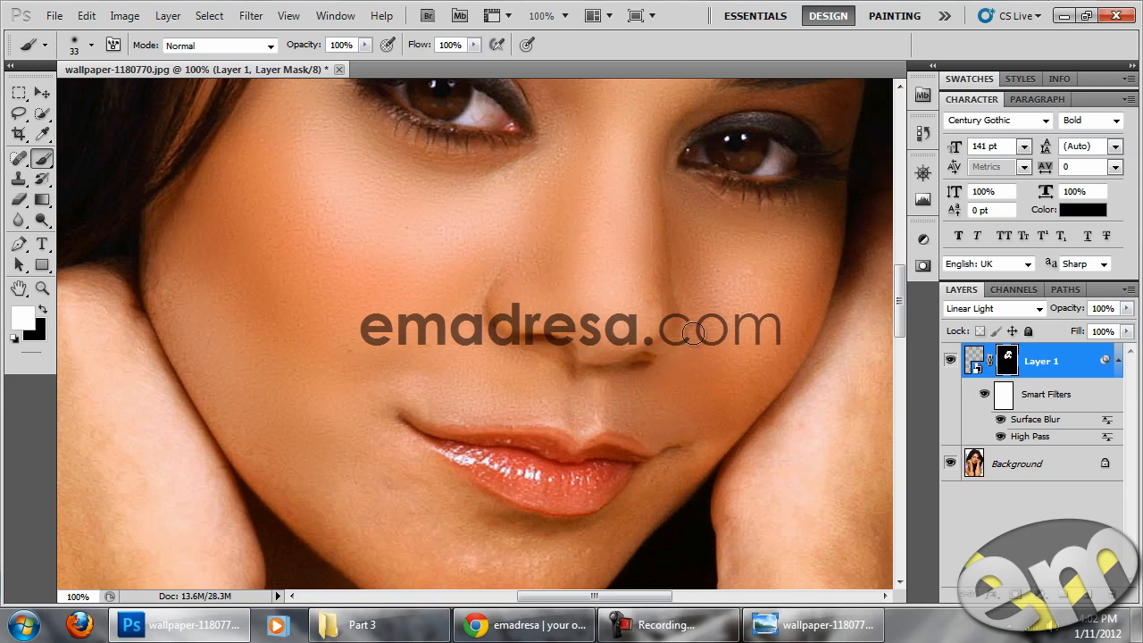
{"action": "left_click_drag", "start_coordinate": [712, 311], "coordinate": [676, 278]}
{"action": "mouse_move", "coordinate": [554, 303]}
{"action": "left_mouse_down"}
{"action": "mouse_move", "coordinate": [589, 309]}
{"action": "mouse_move", "coordinate": [652, 190]}
{"action": "left_mouse_up"}
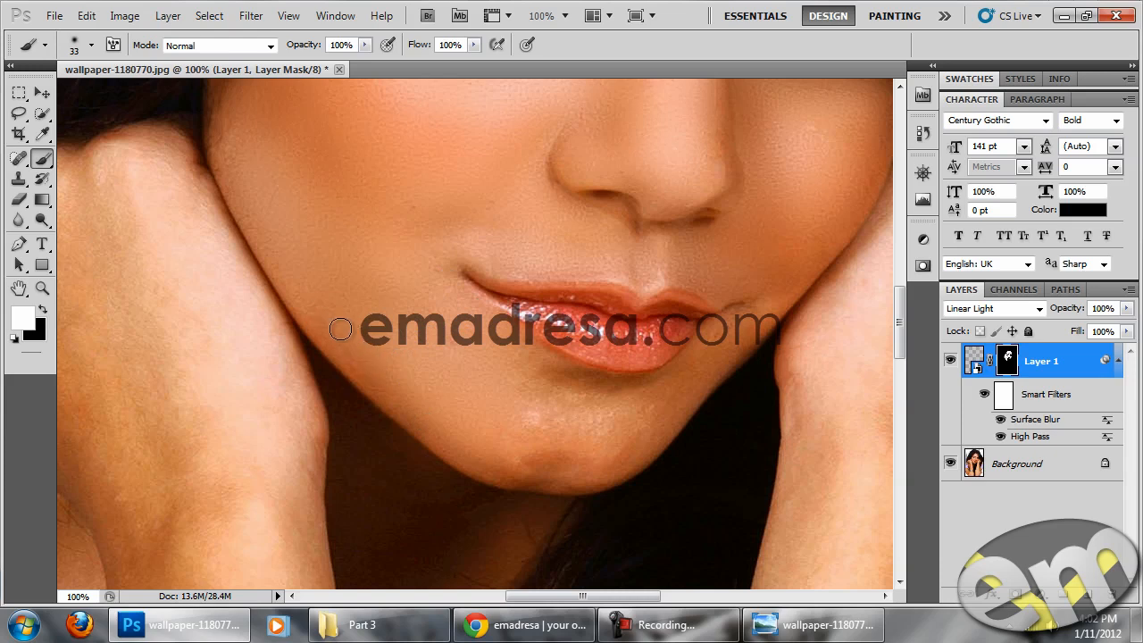
Step: Paint white on the mask along the left-hand jawline toward the chin
{"action": "mouse_move", "coordinate": [316, 286]}
{"action": "left_mouse_down"}
{"action": "mouse_move", "coordinate": [352, 313]}
{"action": "mouse_move", "coordinate": [380, 378]}
{"action": "left_mouse_up"}
{"action": "left_click_drag", "start_coordinate": [478, 401], "coordinate": [439, 386]}
{"action": "left_click_drag", "start_coordinate": [492, 424], "coordinate": [410, 373]}
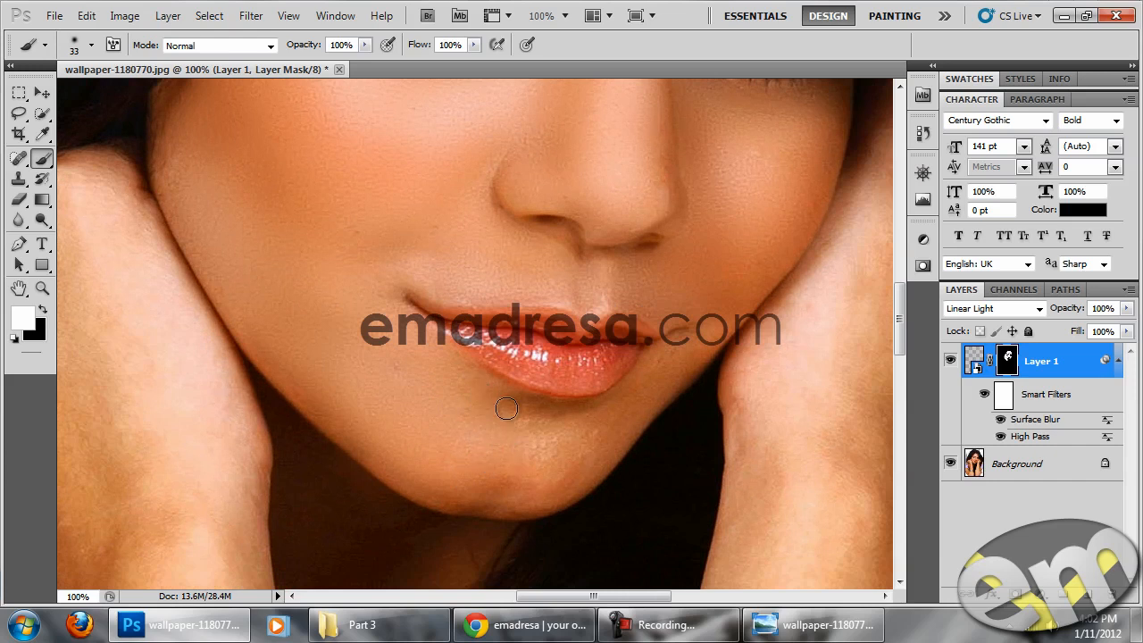
Step: Paint white on the mask over the chin below the lips and around the right-hand corner of the mouth
{"action": "left_click_drag", "start_coordinate": [442, 420], "coordinate": [361, 369]}
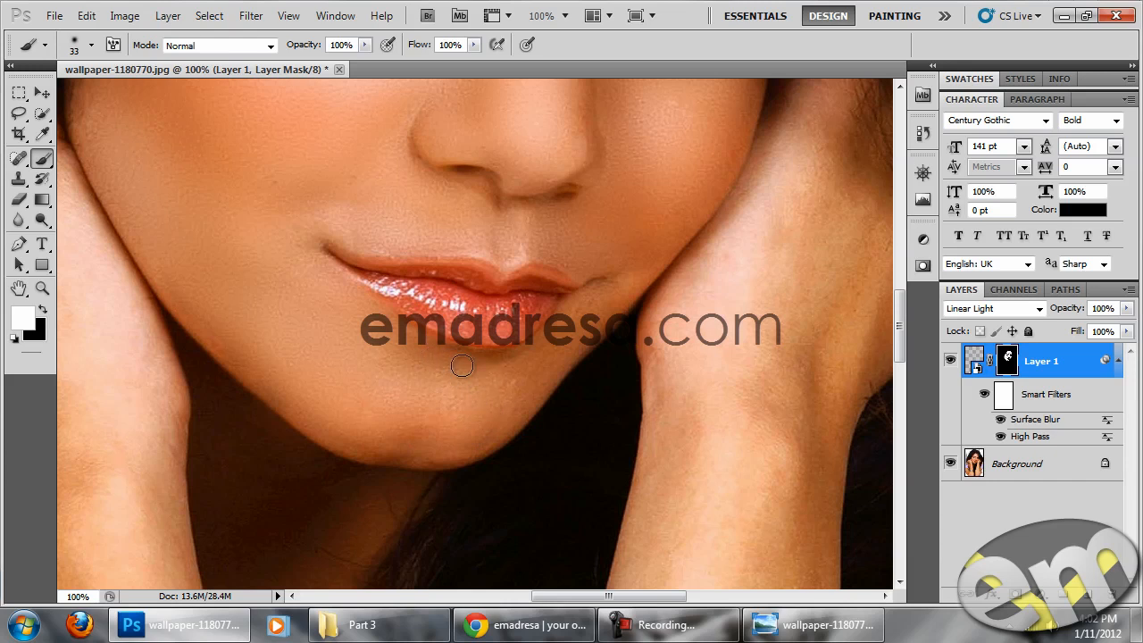
{"action": "left_click_drag", "start_coordinate": [510, 382], "coordinate": [464, 388]}
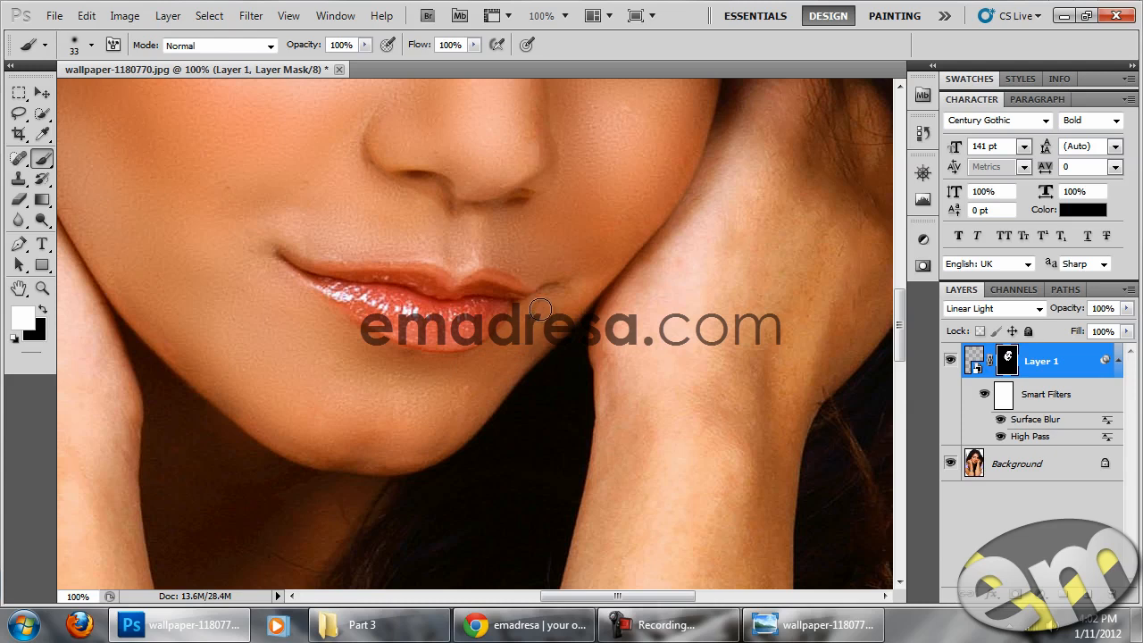
{"action": "left_click_drag", "start_coordinate": [480, 398], "coordinate": [510, 364]}
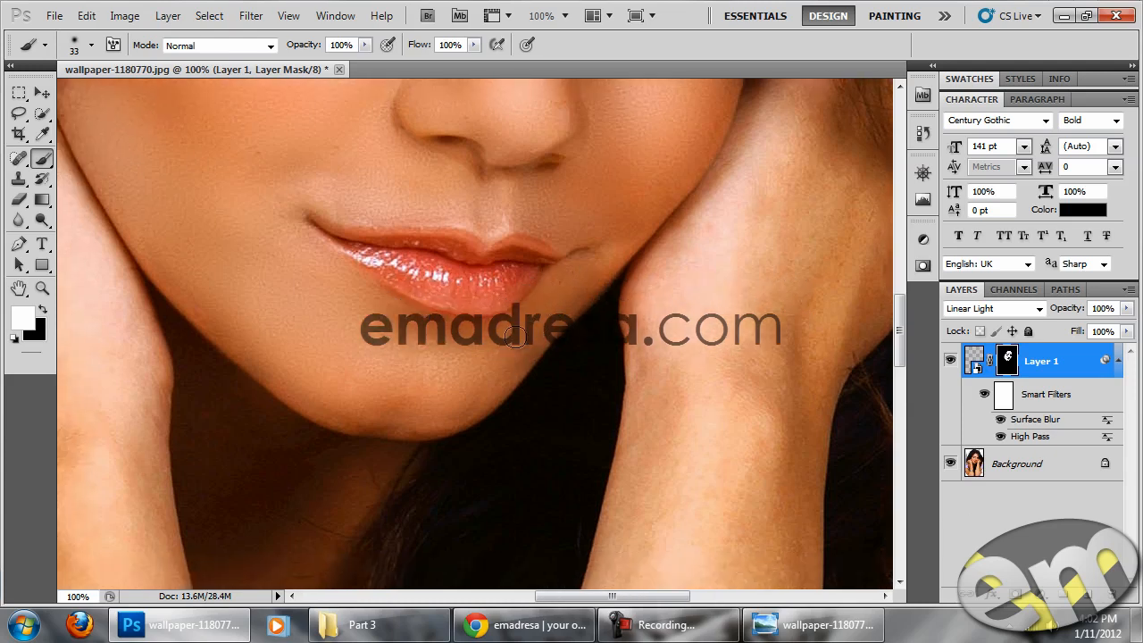
{"action": "left_click_drag", "start_coordinate": [554, 331], "coordinate": [459, 332]}
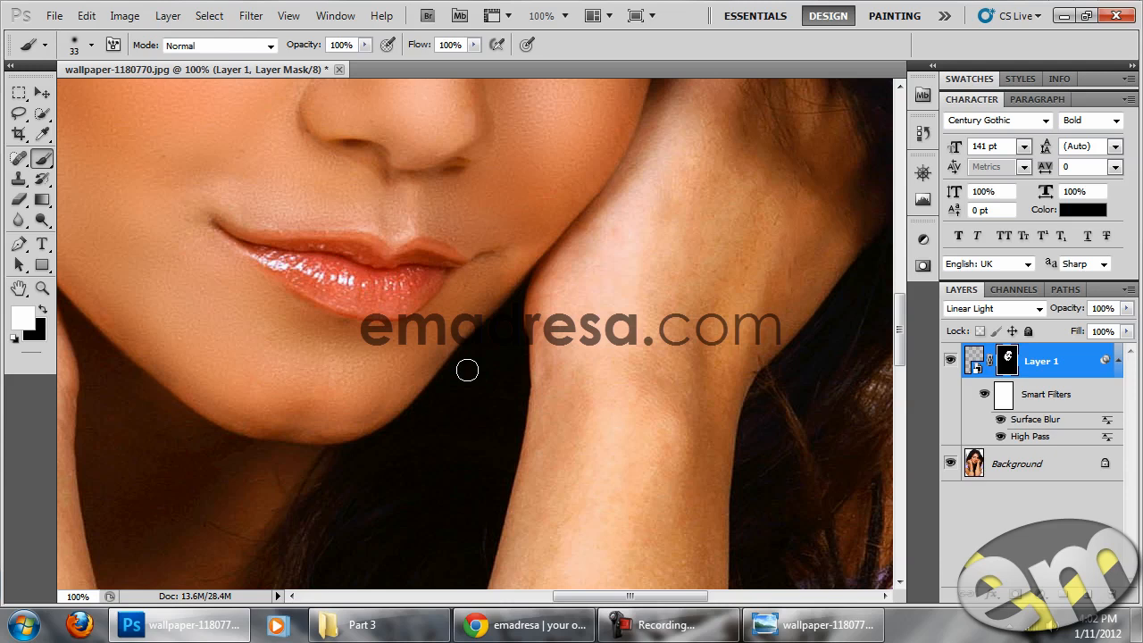
Step: Undo the last mask stroke and paint white over the back of the hand beside the left-hand cheek
{"action": "left_click_drag", "start_coordinate": [270, 422], "coordinate": [492, 383]}
{"action": "left_click_drag", "start_coordinate": [504, 301], "coordinate": [533, 333]}
{"action": "left_click_drag", "start_coordinate": [371, 246], "coordinate": [400, 323]}
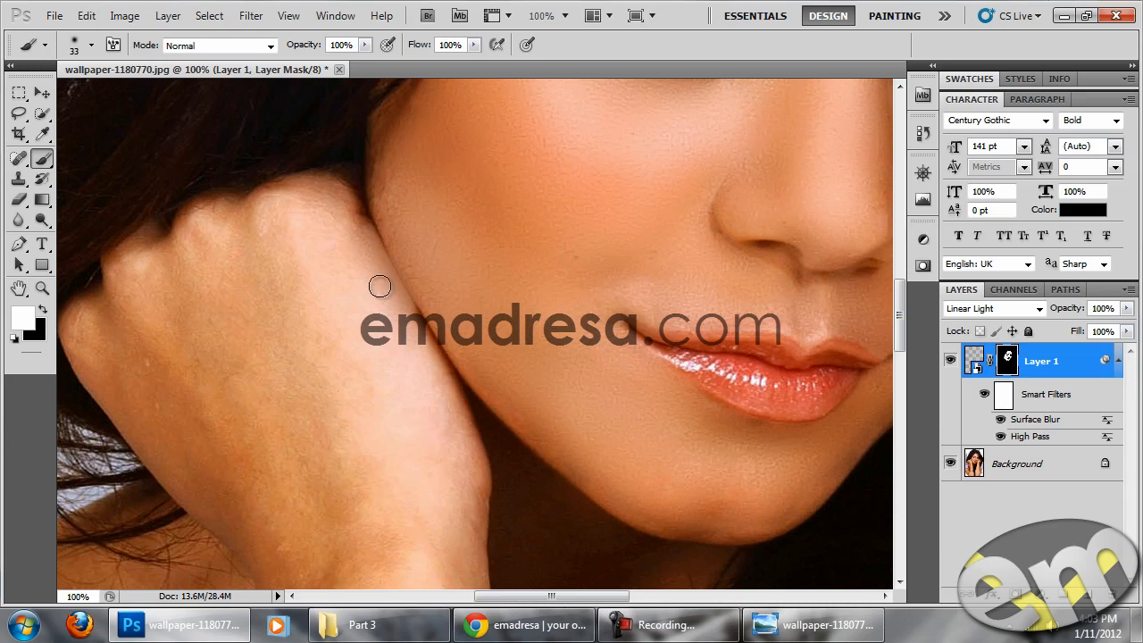
{"action": "key", "text": "ctrl+z"}
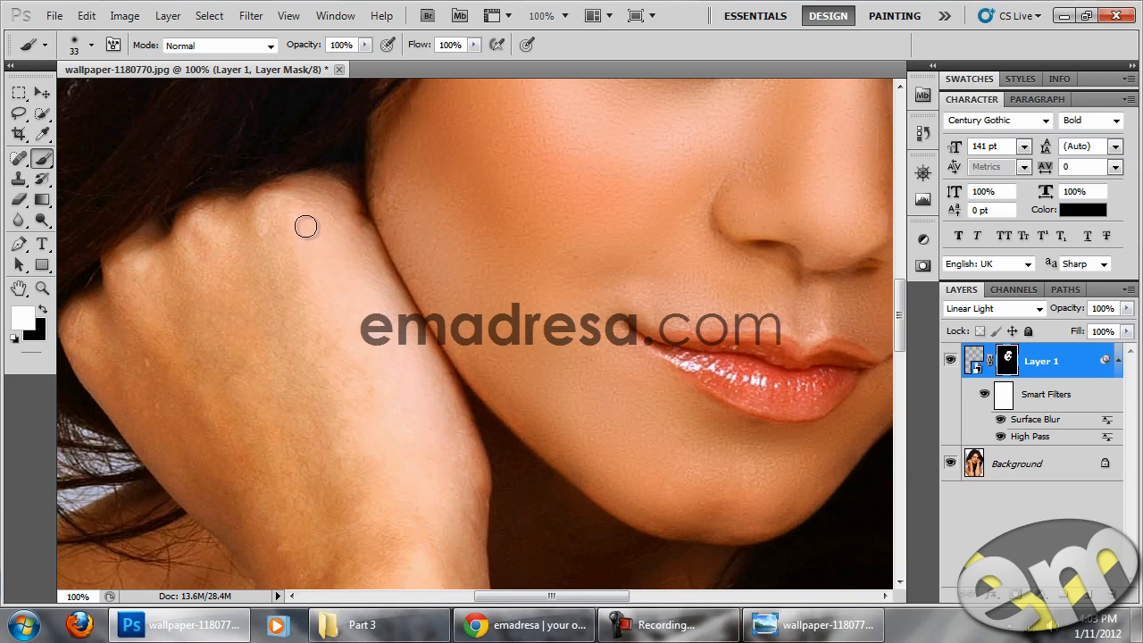
{"action": "mouse_move", "coordinate": [302, 275]}
{"action": "left_mouse_down"}
{"action": "mouse_move", "coordinate": [372, 245]}
{"action": "mouse_move", "coordinate": [386, 222]}
{"action": "left_mouse_up"}
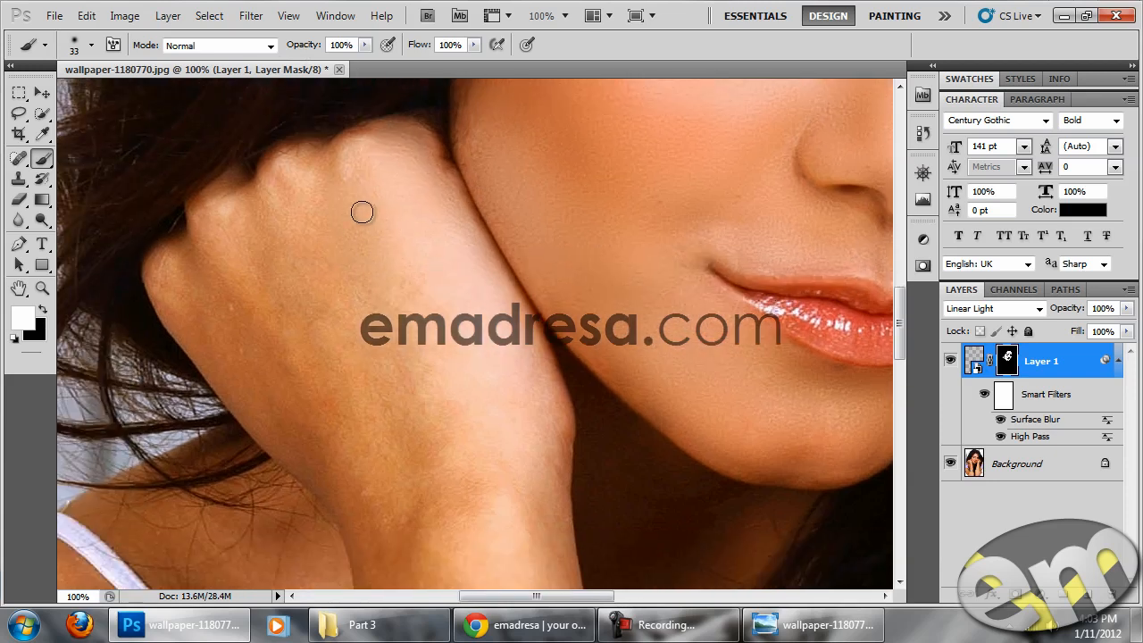
Step: Increase the brush size to 49 px and paint the mask over the knuckles and back of the left-hand hand
{"action": "right_click", "coordinate": [373, 274]}
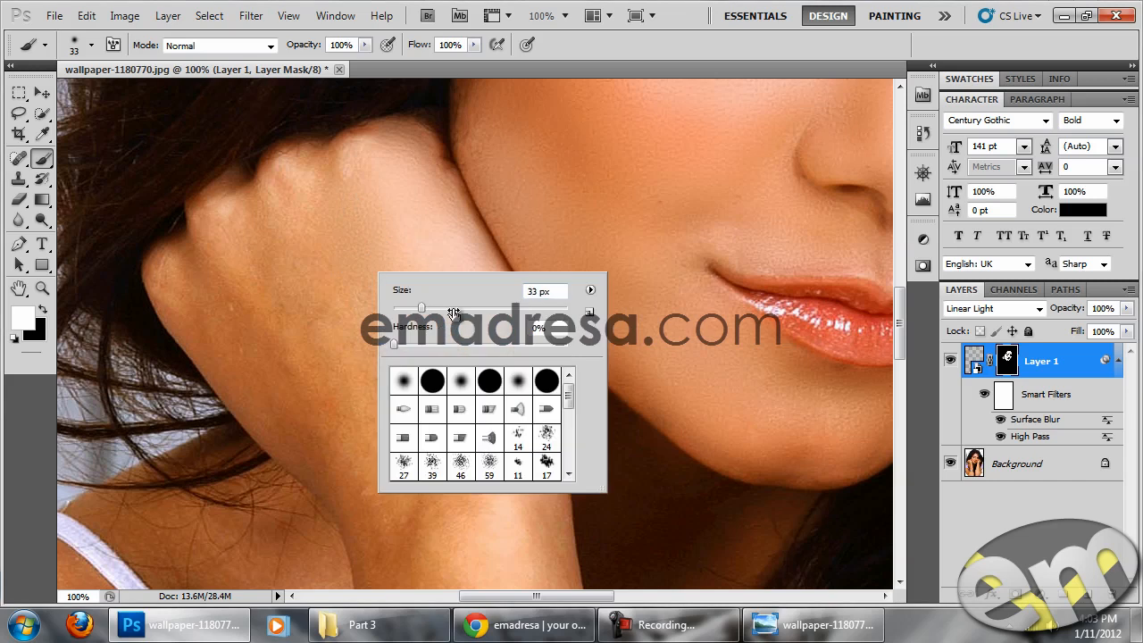
{"action": "left_click_drag", "start_coordinate": [435, 309], "coordinate": [437, 309]}
{"action": "left_click", "coordinate": [340, 294]}
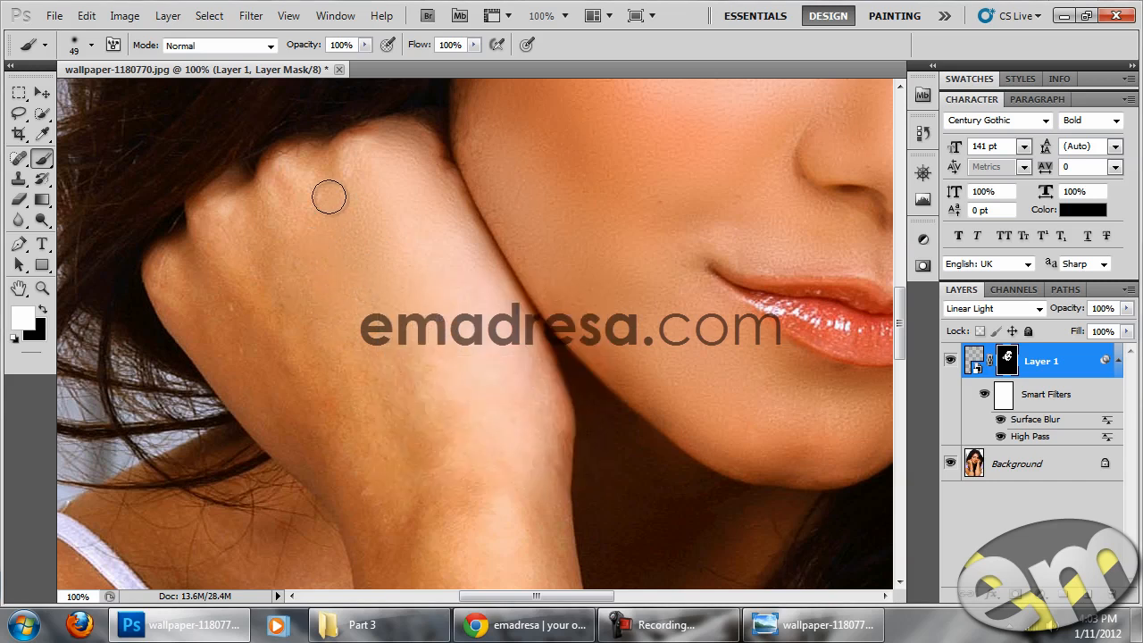
{"action": "mouse_move", "coordinate": [289, 201]}
{"action": "left_mouse_down"}
{"action": "mouse_move", "coordinate": [332, 169]}
{"action": "mouse_move", "coordinate": [360, 165]}
{"action": "left_mouse_up"}
{"action": "left_click_drag", "start_coordinate": [359, 243], "coordinate": [421, 220]}
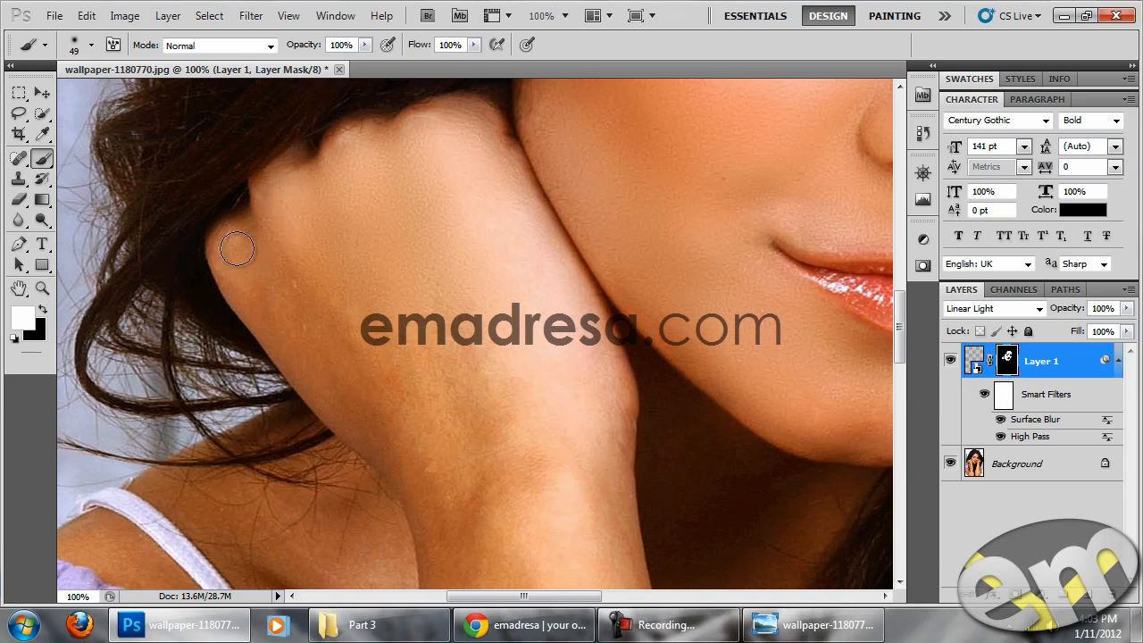
{"action": "left_click_drag", "start_coordinate": [381, 358], "coordinate": [329, 276]}
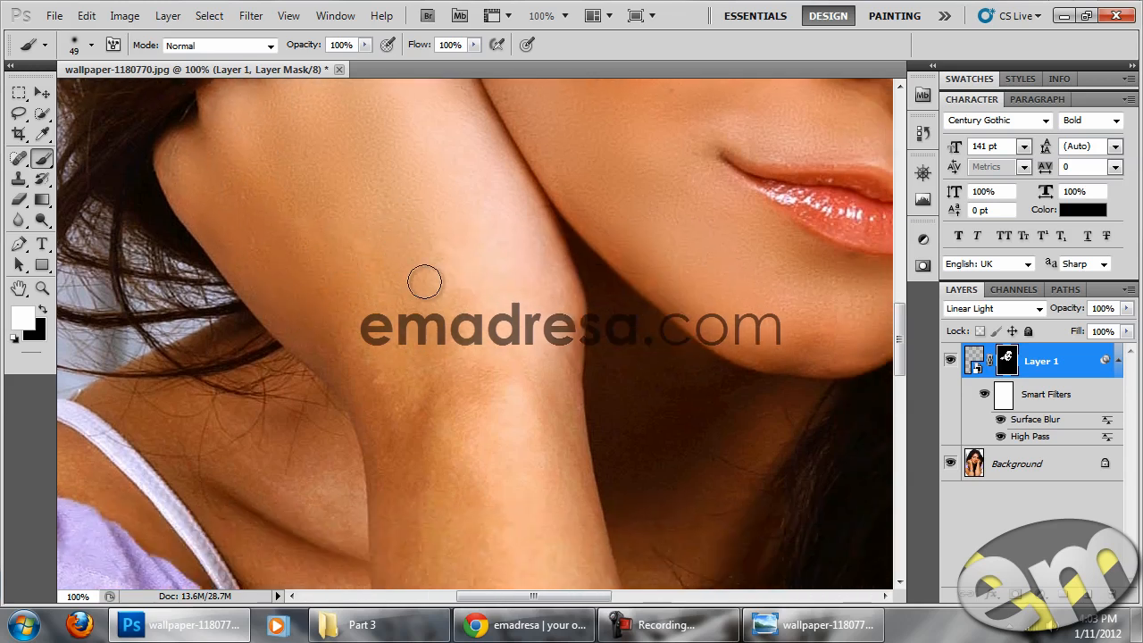
Step: Paint white on the mask over the left-hand wrist with the 49 px brush
{"action": "scroll", "coordinate": [479, 379], "scroll_direction": "down", "scroll_amount": 3}
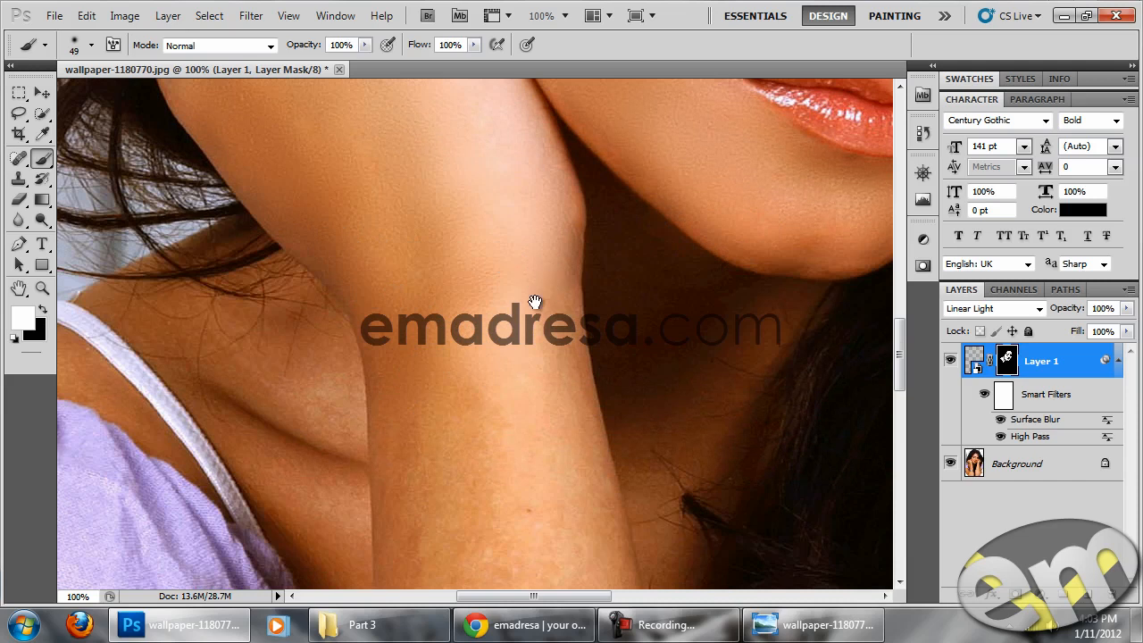
{"action": "left_click_drag", "start_coordinate": [542, 279], "coordinate": [504, 240]}
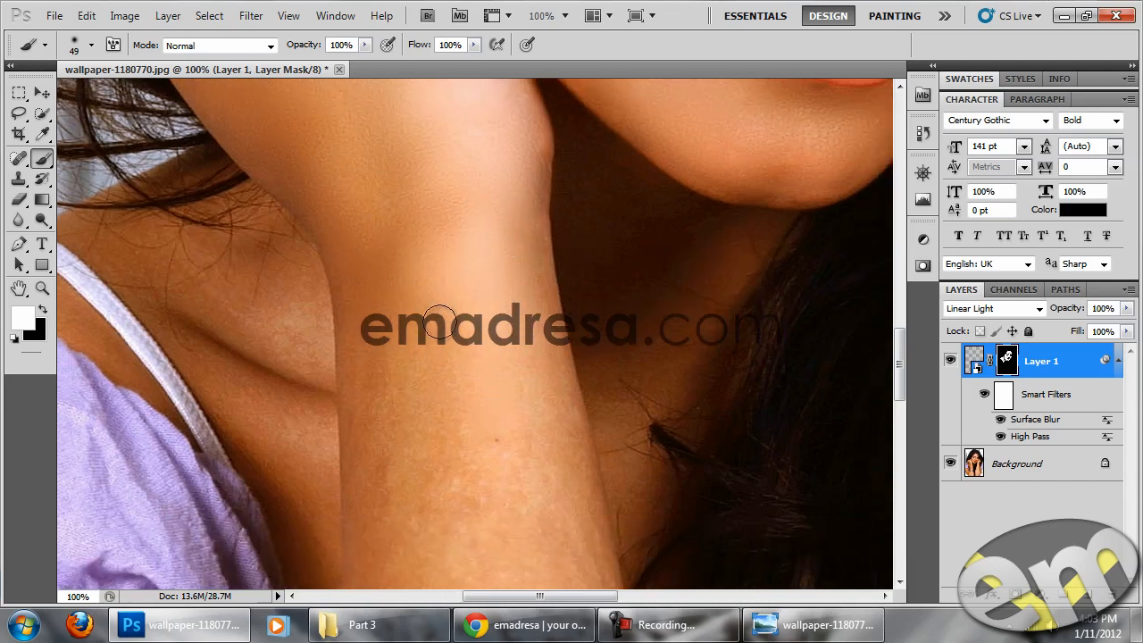
{"action": "left_click_drag", "start_coordinate": [420, 375], "coordinate": [461, 272]}
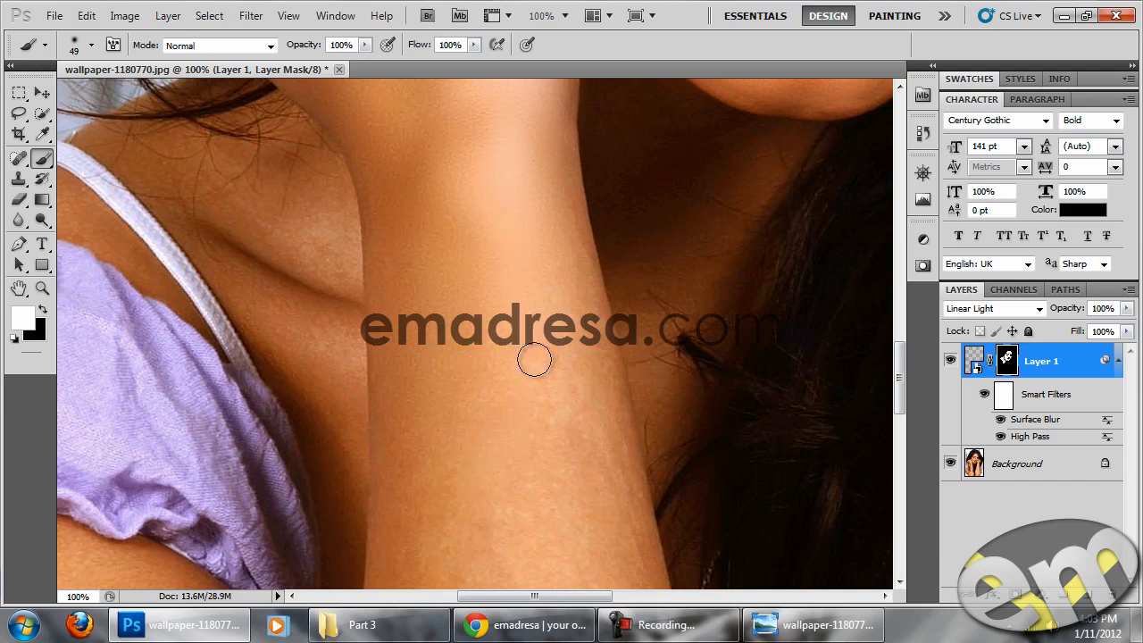
Step: Paint white on the mask down the left-hand forearm as far as the silver bracelets
{"action": "scroll", "coordinate": [527, 277], "scroll_direction": "down", "scroll_amount": 5}
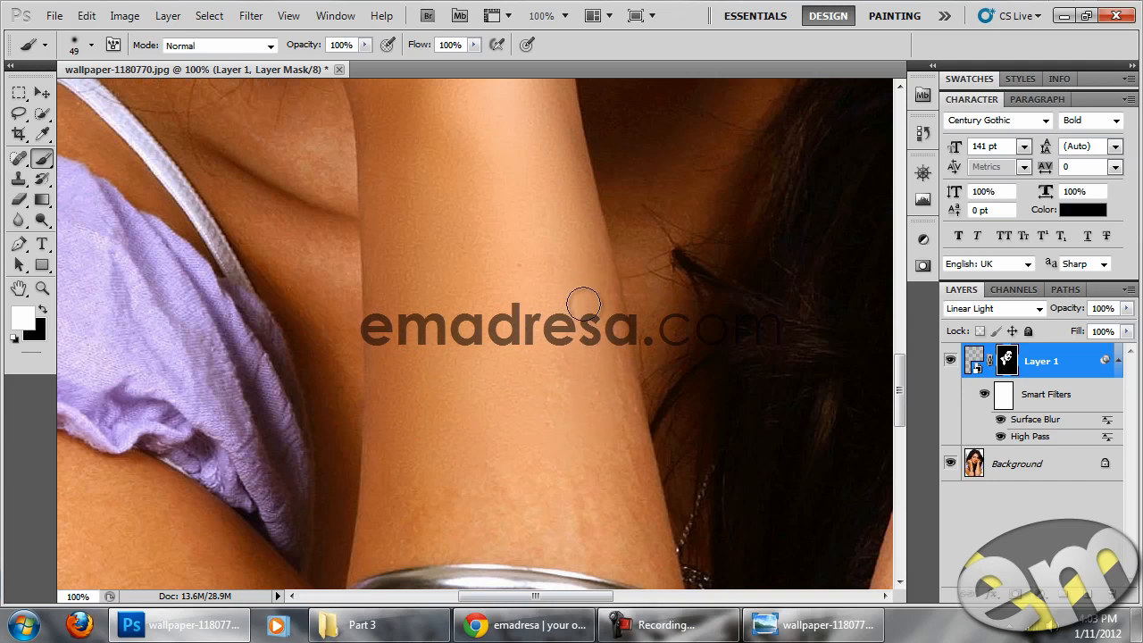
{"action": "scroll", "coordinate": [541, 408], "scroll_direction": "down", "scroll_amount": 3}
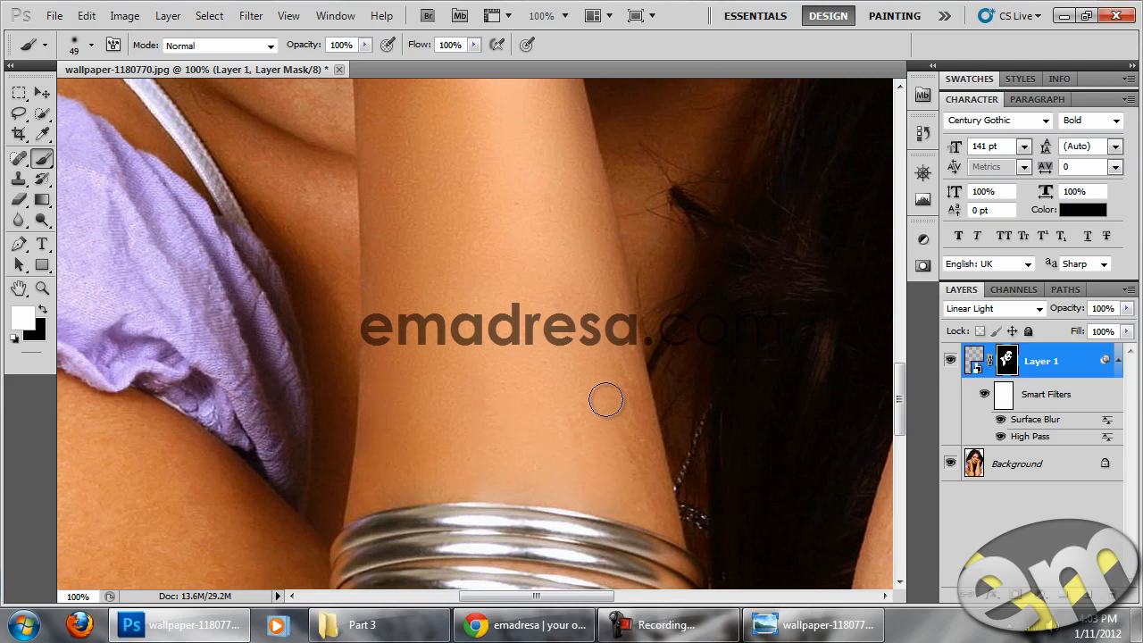
{"action": "left_click_drag", "start_coordinate": [599, 387], "coordinate": [548, 357]}
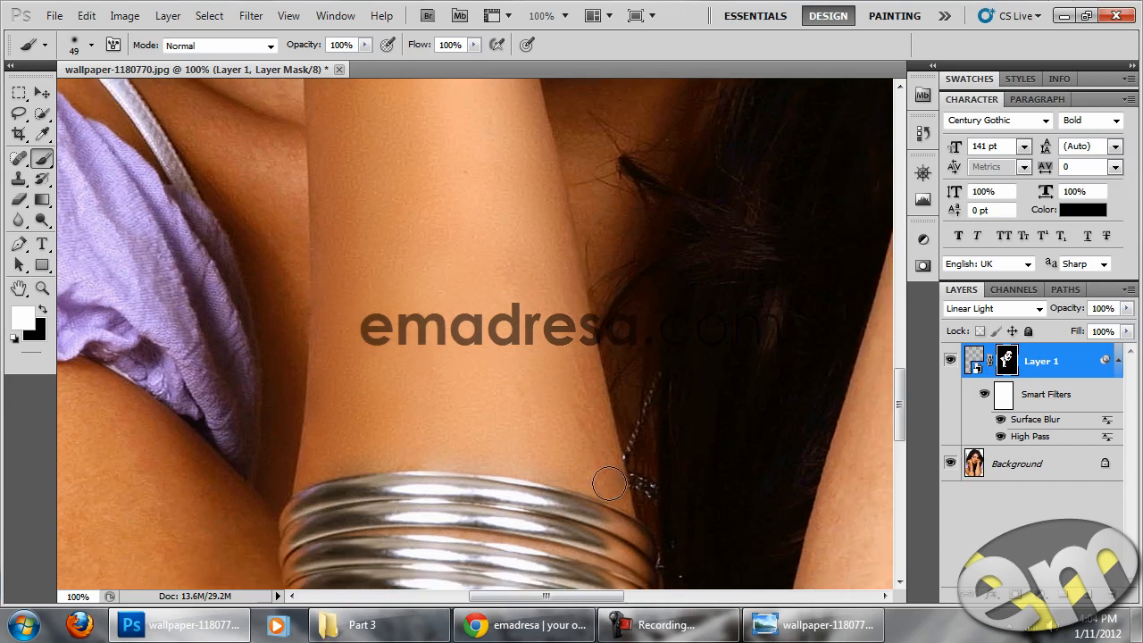
Step: Set the brush size to 74 px and paint the mask over the upper arm below the purple sleeve
{"action": "mouse_move", "coordinate": [559, 296]}
{"action": "left_mouse_down"}
{"action": "mouse_move", "coordinate": [454, 377]}
{"action": "mouse_move", "coordinate": [477, 404]}
{"action": "mouse_move", "coordinate": [472, 280]}
{"action": "mouse_move", "coordinate": [472, 301]}
{"action": "left_mouse_up"}
{"action": "right_click", "coordinate": [478, 304]}
{"action": "type", "text": "74"}
{"action": "key", "text": "Return"}
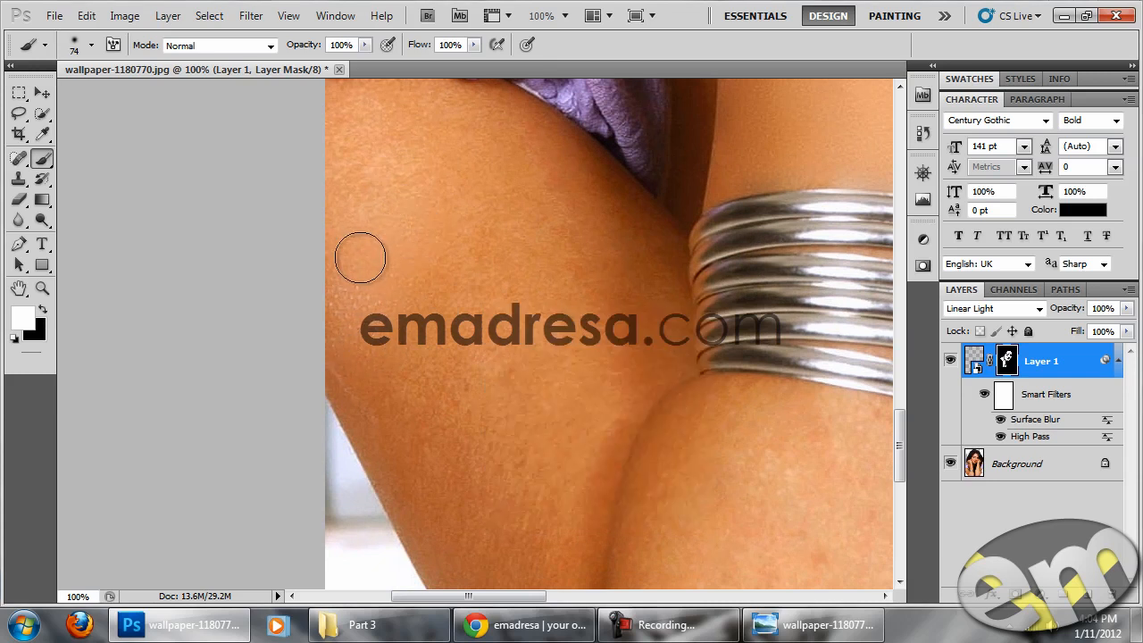
{"action": "left_click_drag", "start_coordinate": [351, 217], "coordinate": [364, 301]}
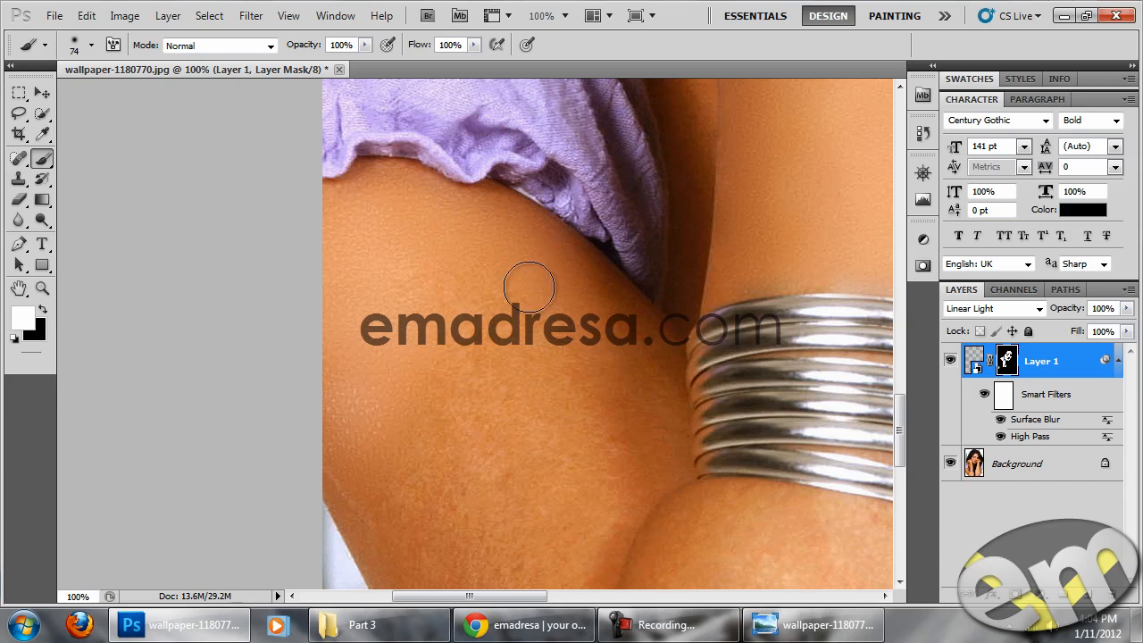
{"action": "left_click_drag", "start_coordinate": [406, 491], "coordinate": [390, 420]}
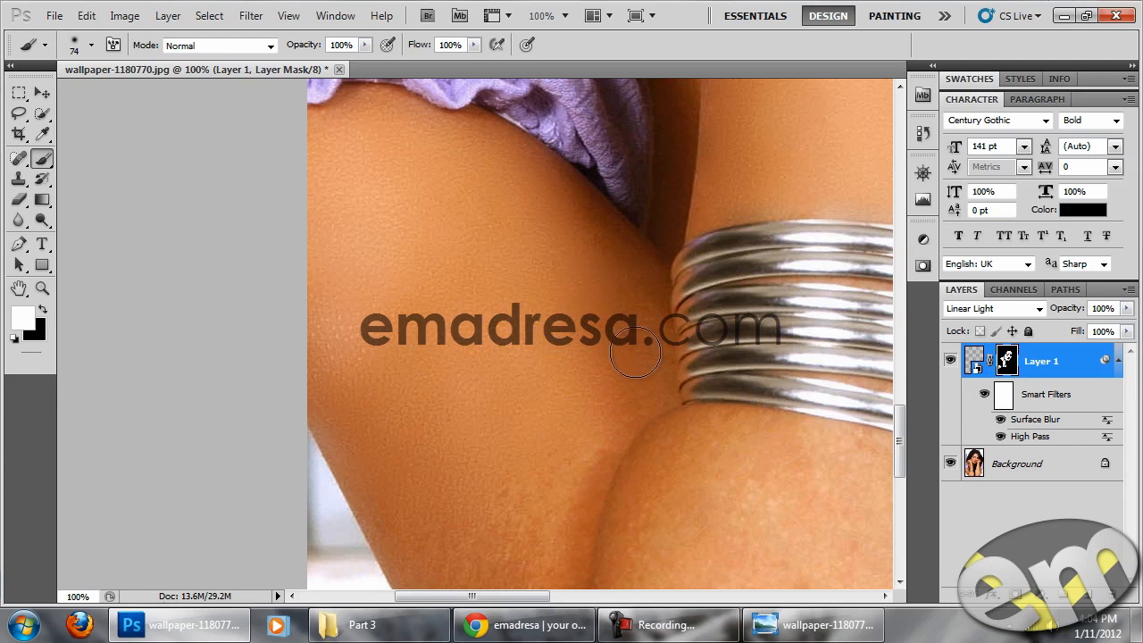
Step: Paint white on the mask down the upper arm to the elbow and onto the forearm below the bracelets
{"action": "left_click_drag", "start_coordinate": [595, 361], "coordinate": [625, 263]}
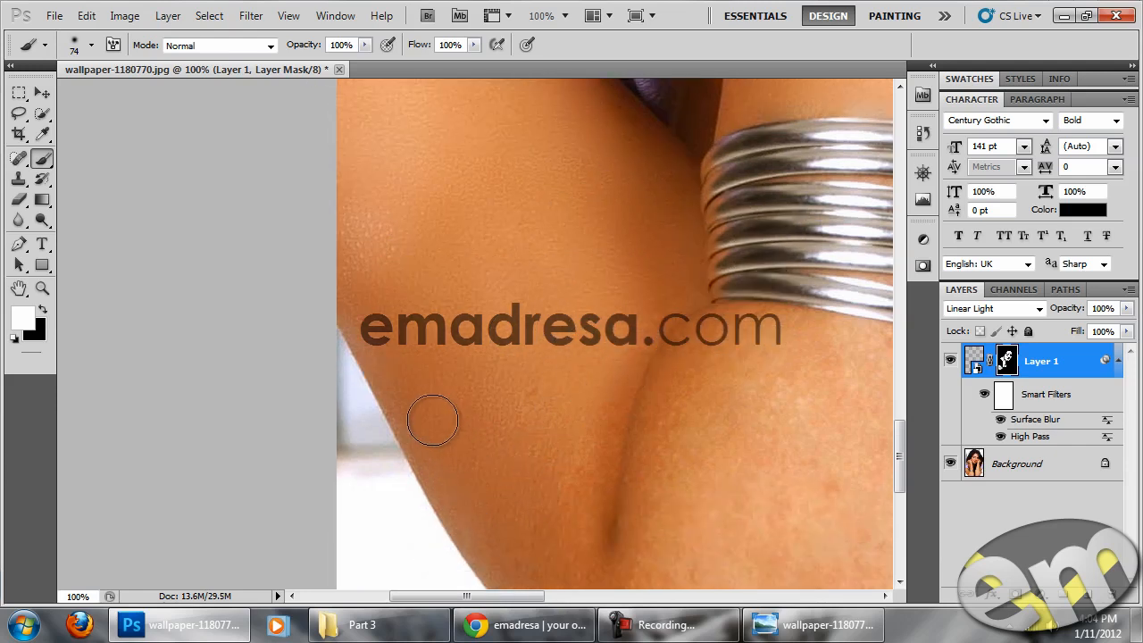
{"action": "left_click_drag", "start_coordinate": [523, 395], "coordinate": [458, 281]}
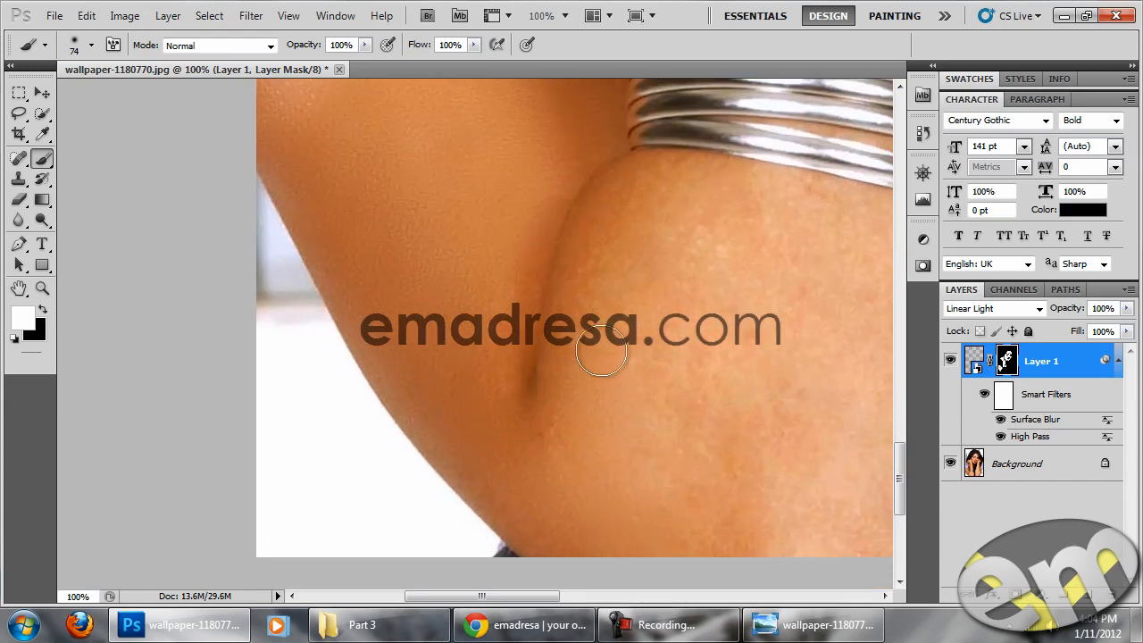
{"action": "left_click_drag", "start_coordinate": [652, 191], "coordinate": [581, 160]}
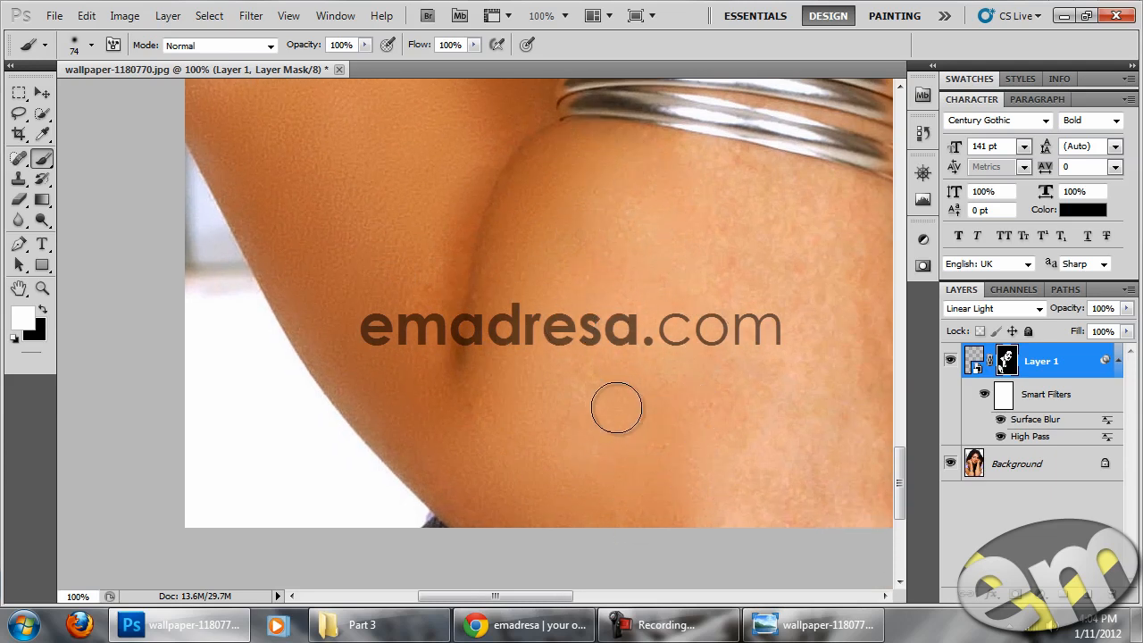
{"action": "left_click_drag", "start_coordinate": [660, 403], "coordinate": [573, 381]}
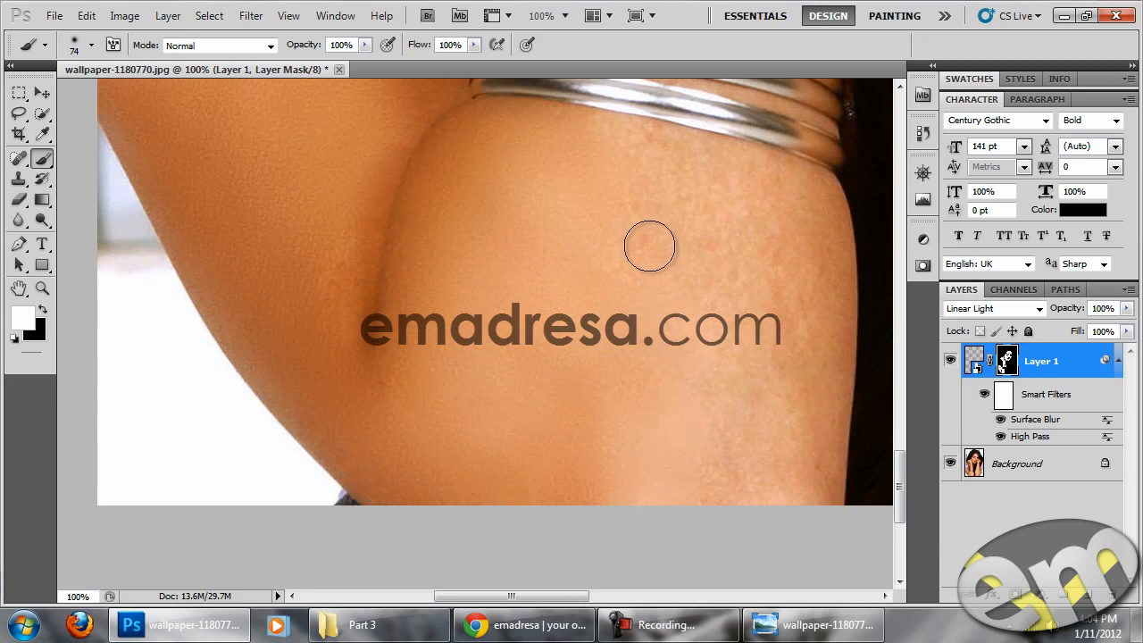
Step: Reduce the brush size to 15 px and paint the mask along the crease between the upper arm and forearm
{"action": "mouse_move", "coordinate": [512, 235]}
{"action": "left_mouse_down"}
{"action": "mouse_move", "coordinate": [563, 291]}
{"action": "mouse_move", "coordinate": [592, 300]}
{"action": "left_mouse_up"}
{"action": "right_click", "coordinate": [601, 328]}
{"action": "left_click", "coordinate": [633, 364]}
{"action": "left_click", "coordinate": [440, 343]}
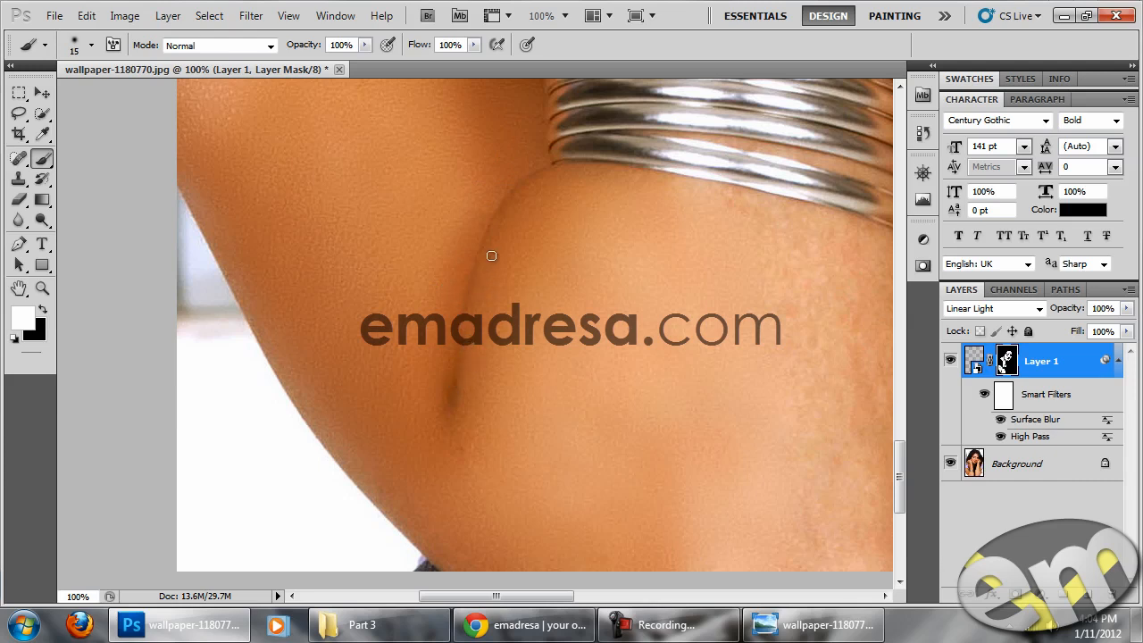
{"action": "left_click_drag", "start_coordinate": [559, 193], "coordinate": [443, 164]}
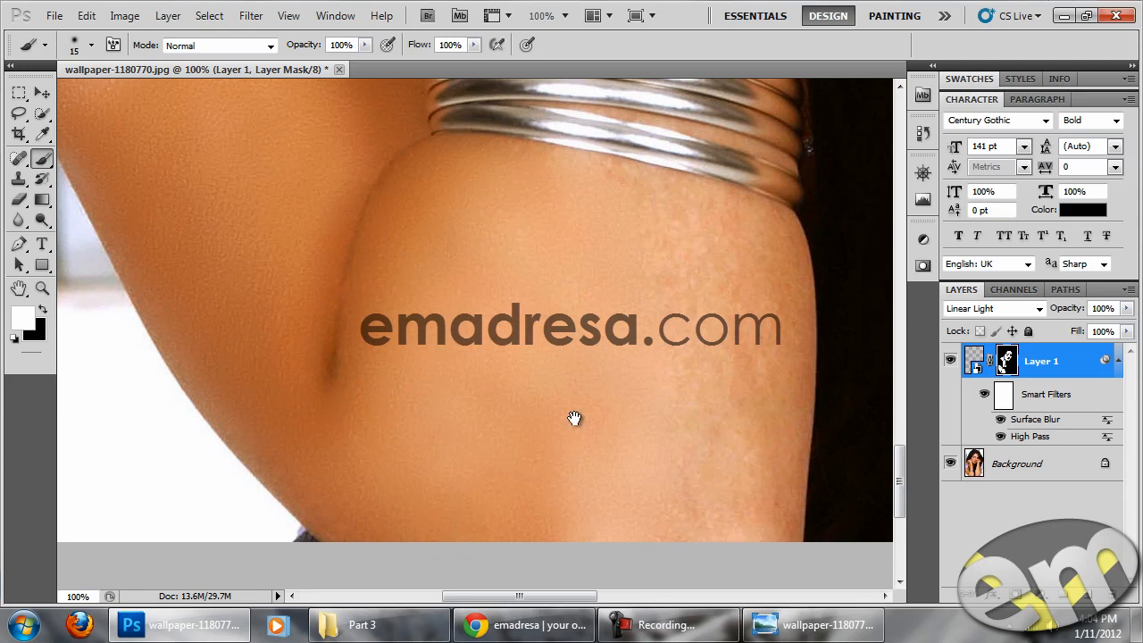
Step: Paint the mask over the rest of the left-hand forearm below the bracelets, using brush sizes of 28 px and 47 px
{"action": "left_click_drag", "start_coordinate": [624, 391], "coordinate": [547, 380]}
{"action": "right_click", "coordinate": [520, 345]}
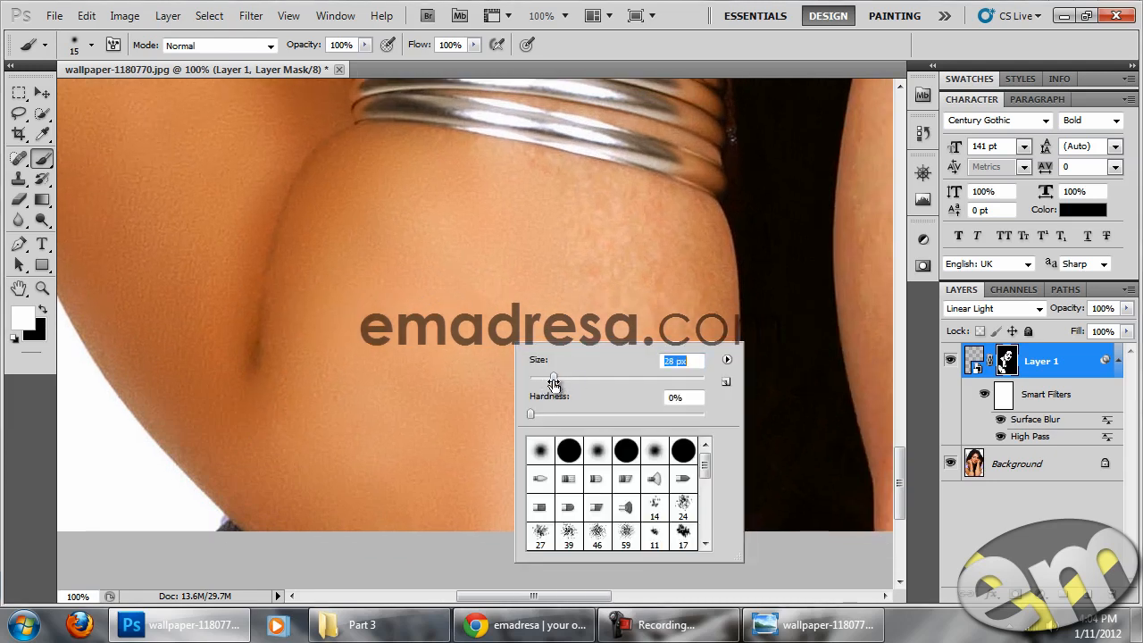
{"action": "left_click", "coordinate": [611, 255]}
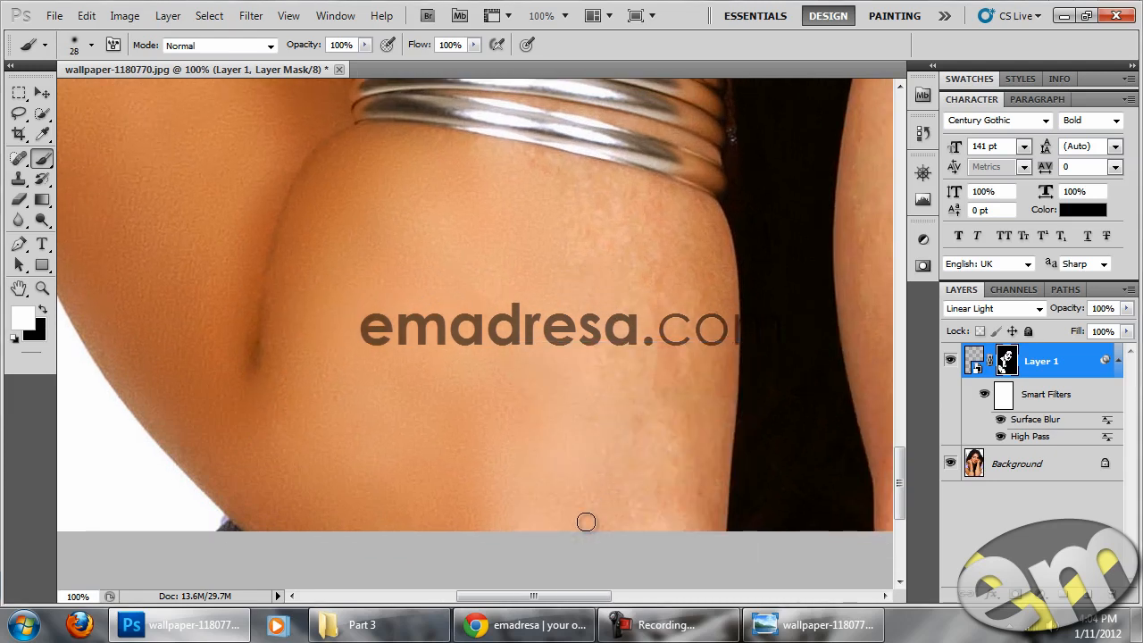
{"action": "right_click", "coordinate": [540, 395]}
{"action": "left_click_drag", "start_coordinate": [592, 416], "coordinate": [595, 416]}
{"action": "left_click", "coordinate": [481, 417]}
Step: Paint white on the mask over the right-hand arm's elbow and lower forearm, enlarging the brush to 72 px
{"action": "mouse_move", "coordinate": [481, 417]}
{"action": "left_mouse_down"}
{"action": "mouse_move", "coordinate": [509, 465]}
{"action": "mouse_move", "coordinate": [590, 515]}
{"action": "mouse_move", "coordinate": [650, 461]}
{"action": "mouse_move", "coordinate": [676, 521]}
{"action": "mouse_move", "coordinate": [686, 389]}
{"action": "mouse_move", "coordinate": [632, 412]}
{"action": "mouse_move", "coordinate": [658, 319]}
{"action": "mouse_move", "coordinate": [684, 395]}
{"action": "mouse_move", "coordinate": [684, 238]}
{"action": "mouse_move", "coordinate": [633, 194]}
{"action": "mouse_move", "coordinate": [530, 173]}
{"action": "mouse_move", "coordinate": [559, 173]}
{"action": "mouse_move", "coordinate": [613, 293]}
{"action": "mouse_move", "coordinate": [574, 212]}
{"action": "mouse_move", "coordinate": [506, 173]}
{"action": "mouse_move", "coordinate": [476, 367]}
{"action": "mouse_move", "coordinate": [454, 377]}
{"action": "mouse_move", "coordinate": [282, 306]}
{"action": "left_mouse_up"}
{"action": "left_click_drag", "start_coordinate": [671, 432], "coordinate": [584, 360]}
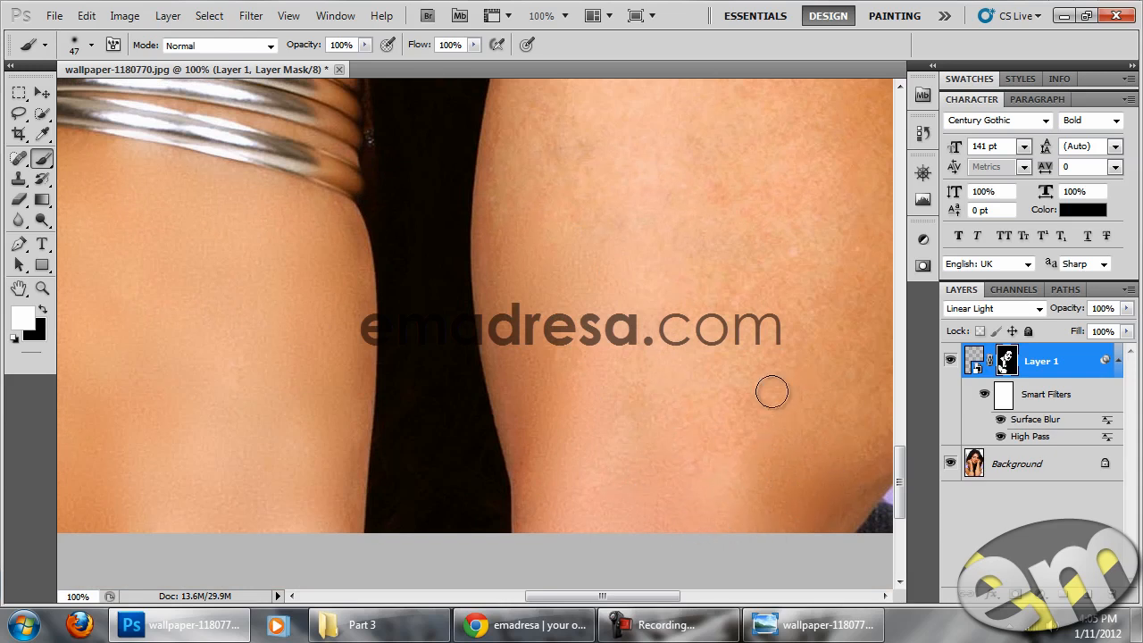
{"action": "left_click_drag", "start_coordinate": [708, 381], "coordinate": [665, 486]}
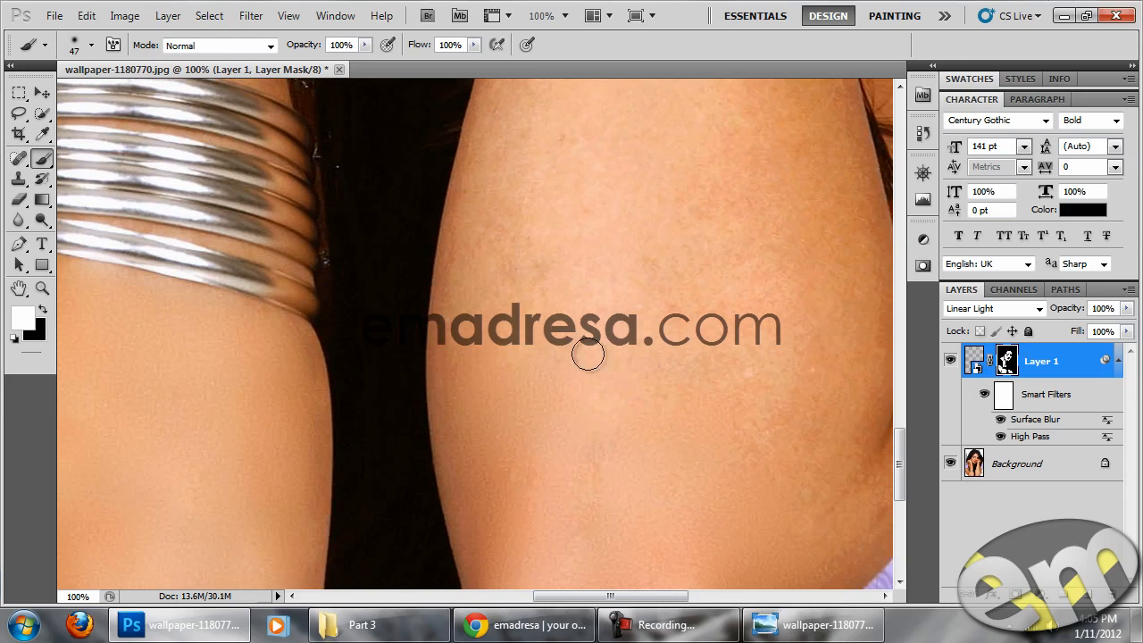
{"action": "right_click", "coordinate": [577, 317]}
{"action": "mouse_move", "coordinate": [542, 301]}
{"action": "left_mouse_down"}
{"action": "mouse_move", "coordinate": [502, 320]}
{"action": "mouse_move", "coordinate": [473, 289]}
{"action": "mouse_move", "coordinate": [644, 287]}
{"action": "mouse_move", "coordinate": [694, 406]}
{"action": "left_mouse_up"}
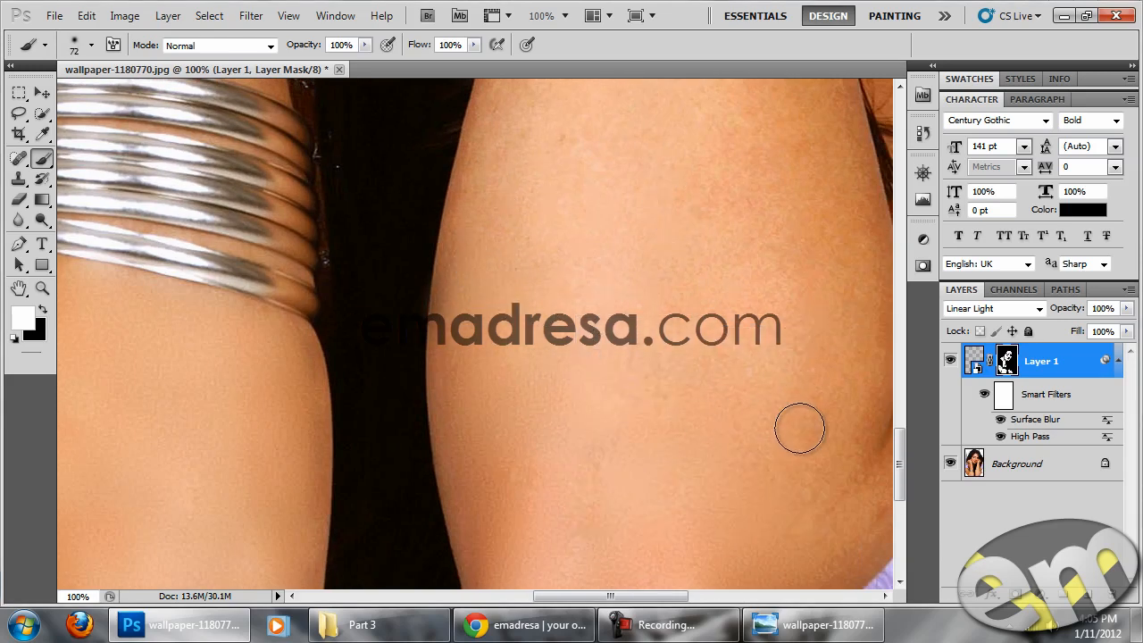
{"action": "left_click_drag", "start_coordinate": [836, 449], "coordinate": [753, 449]}
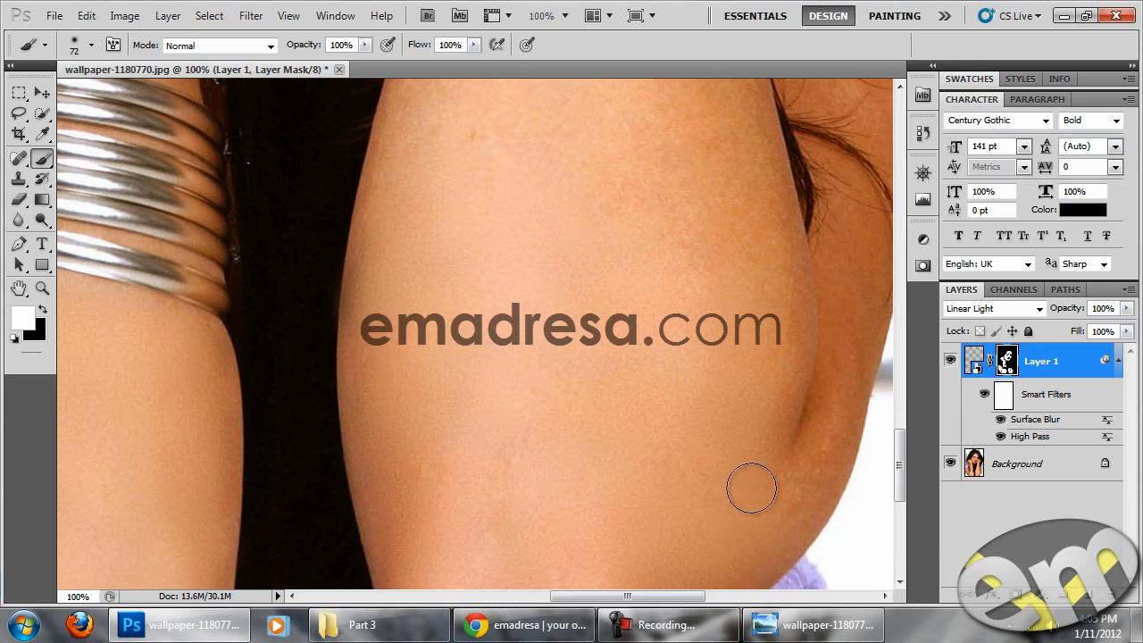
Step: Paint white on the mask up the right-hand forearm from the elbow area toward the wrist
{"action": "left_click_drag", "start_coordinate": [659, 305], "coordinate": [662, 418]}
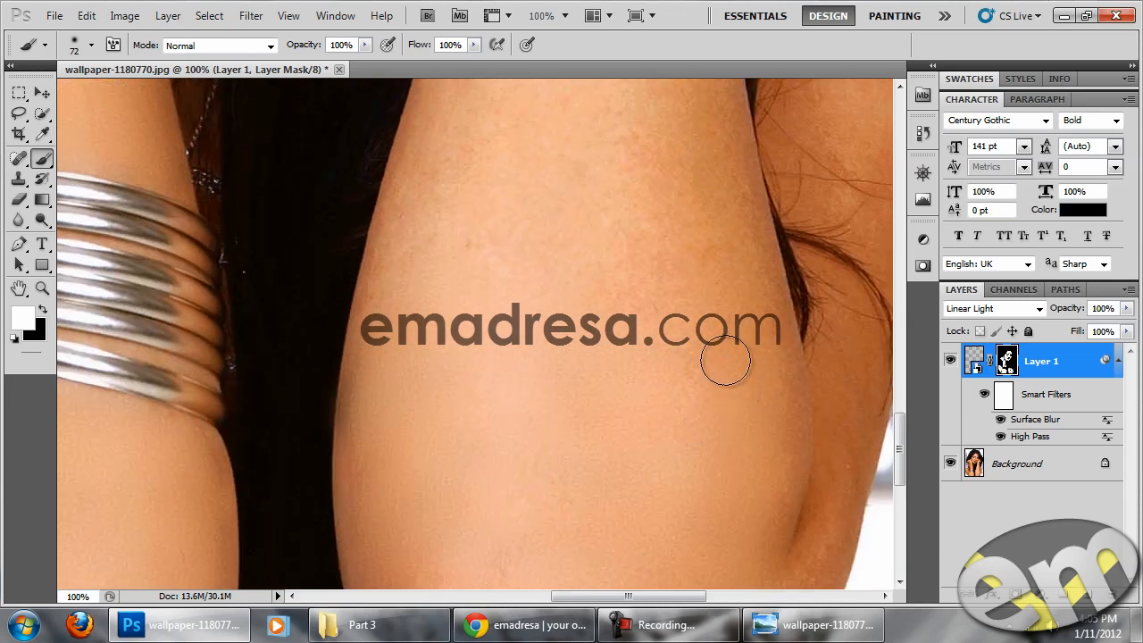
{"action": "left_click_drag", "start_coordinate": [516, 299], "coordinate": [539, 403]}
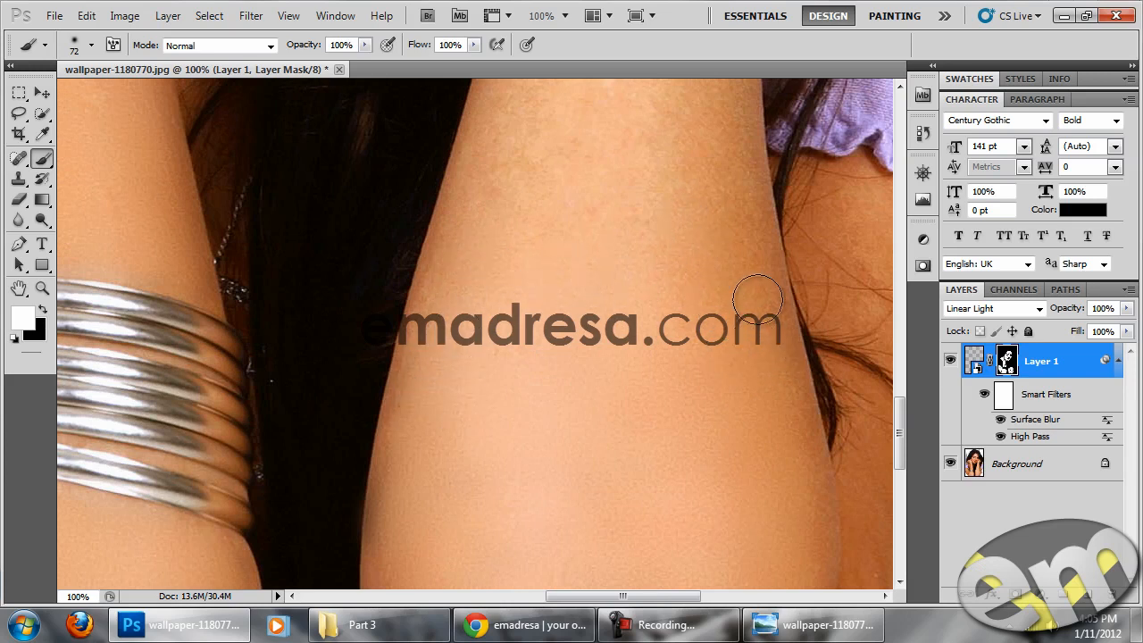
{"action": "scroll", "coordinate": [740, 334], "scroll_direction": "up", "scroll_amount": 3}
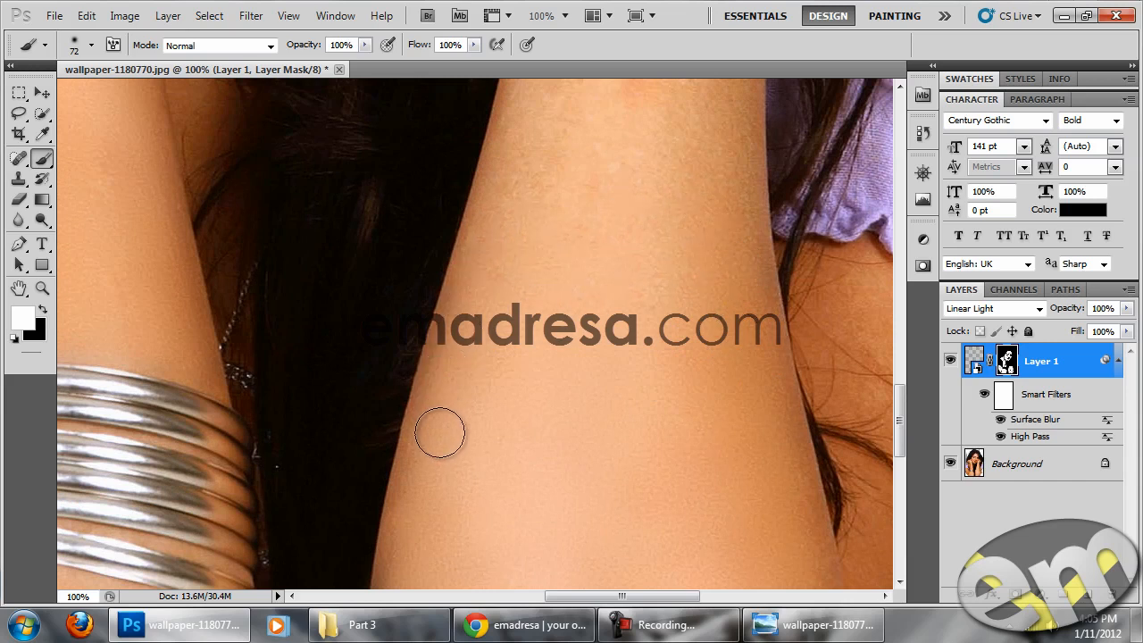
{"action": "left_click_drag", "start_coordinate": [639, 227], "coordinate": [563, 449]}
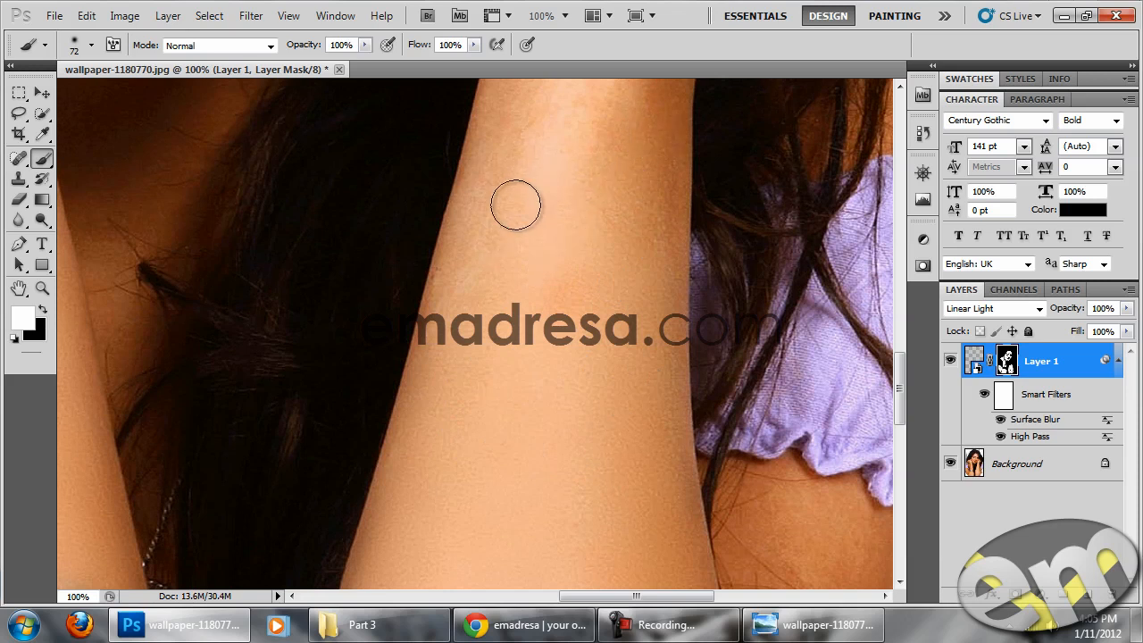
{"action": "left_click_drag", "start_coordinate": [576, 260], "coordinate": [549, 420]}
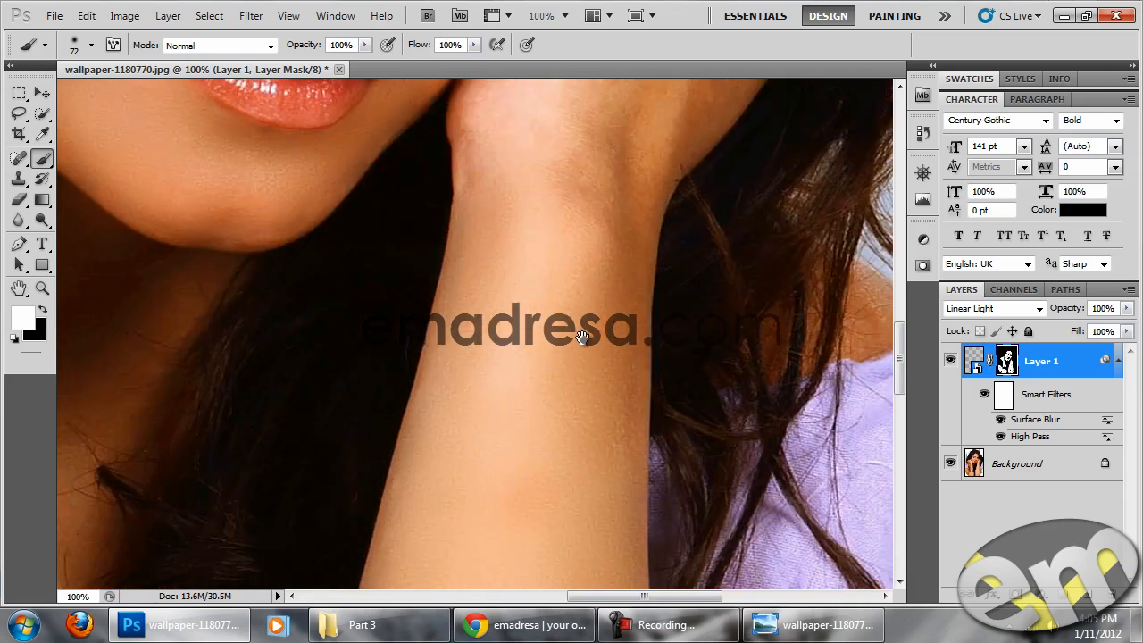
Step: Paint the mask over the right-hand wrist and the hand resting against the cheek
{"action": "left_click_drag", "start_coordinate": [581, 349], "coordinate": [553, 509]}
{"action": "left_click_drag", "start_coordinate": [574, 421], "coordinate": [544, 493]}
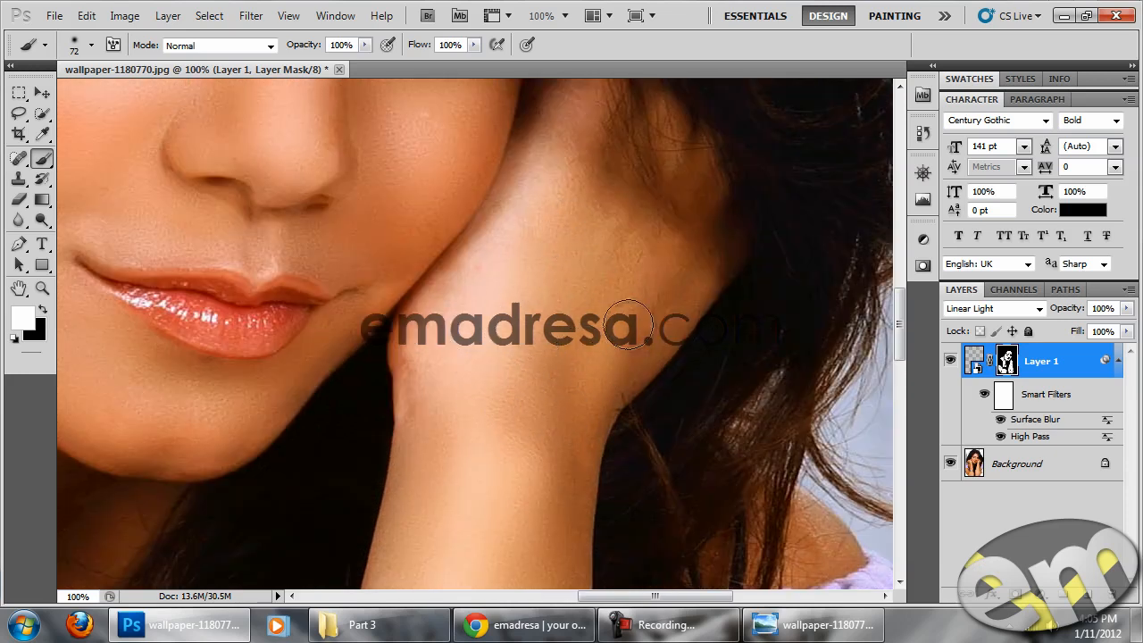
{"action": "left_click_drag", "start_coordinate": [586, 280], "coordinate": [612, 386]}
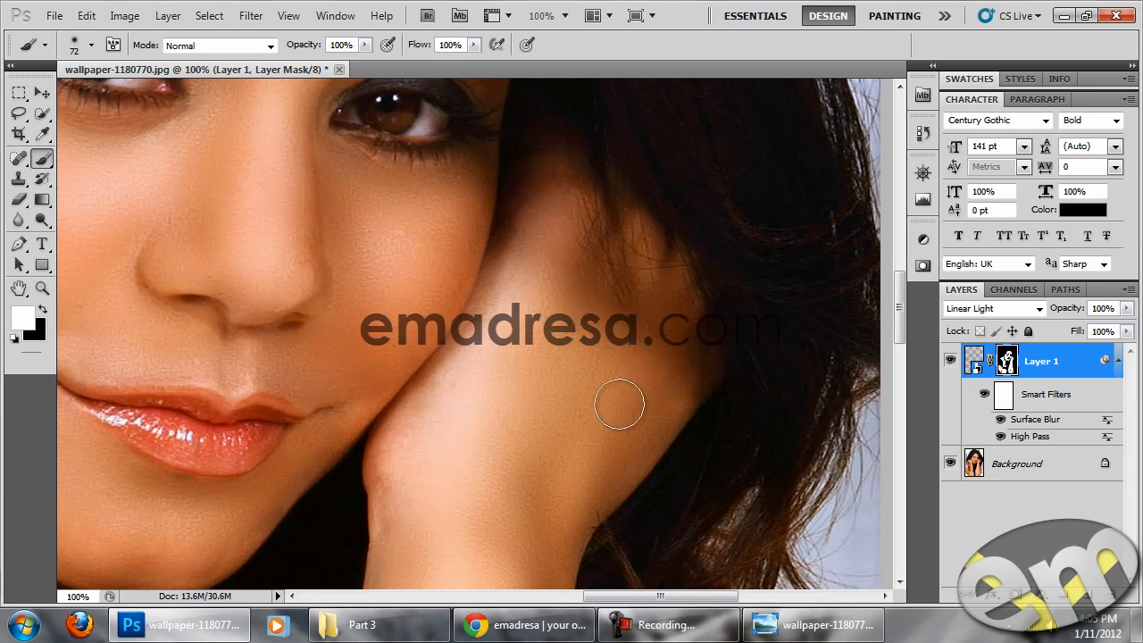
{"action": "left_click_drag", "start_coordinate": [517, 423], "coordinate": [712, 508]}
Step: Lower the Linear Light layer's opacity to 80% and compare the face with the layer hidden and shown
{"action": "mouse_move", "coordinate": [509, 328]}
{"action": "left_mouse_down"}
{"action": "mouse_move", "coordinate": [717, 449]}
{"action": "mouse_move", "coordinate": [709, 523]}
{"action": "left_mouse_up"}
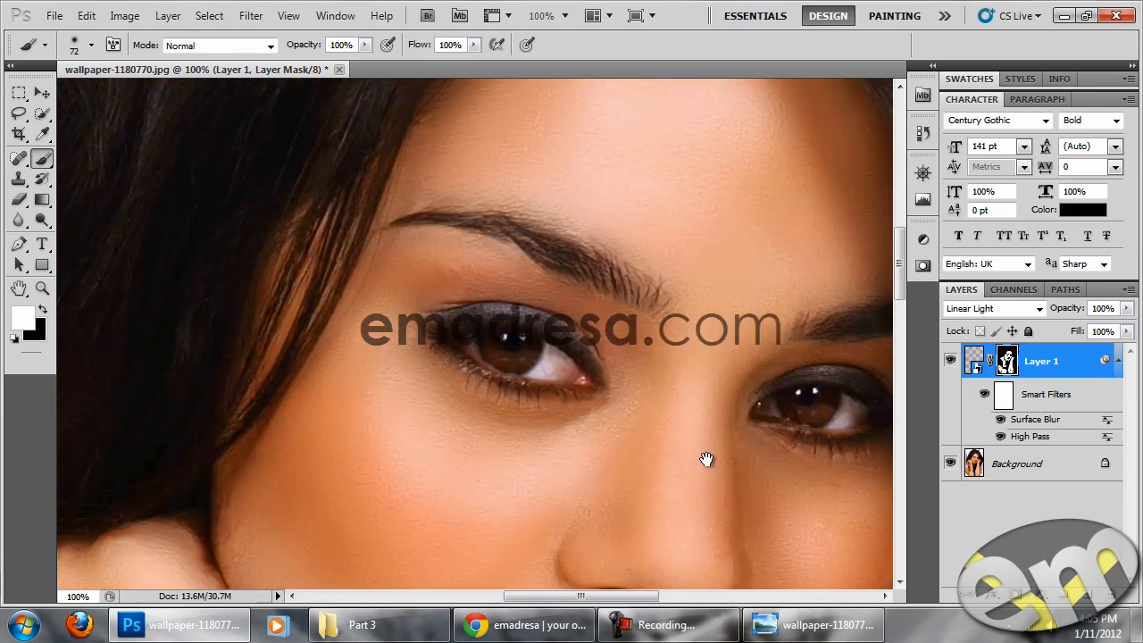
{"action": "left_click_drag", "start_coordinate": [724, 460], "coordinate": [746, 340]}
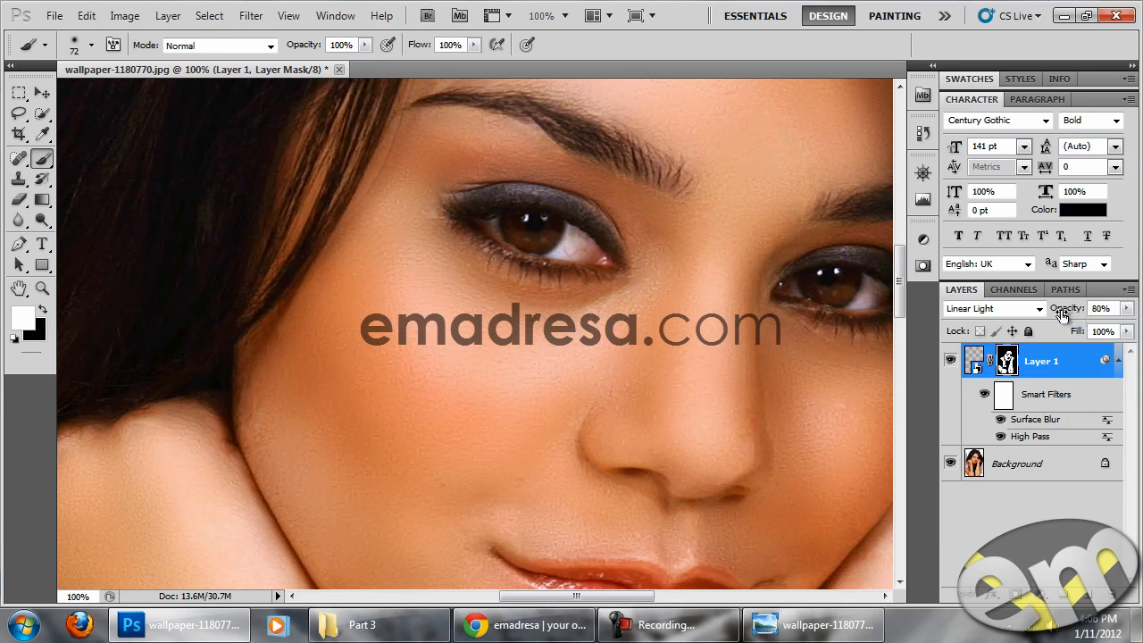
{"action": "left_click", "coordinate": [951, 362]}
{"action": "left_click", "coordinate": [951, 361]}
Step: Zoom out to 50% and examine the smoothed skin across the face, hands and arms
{"action": "left_click", "coordinate": [42, 289]}
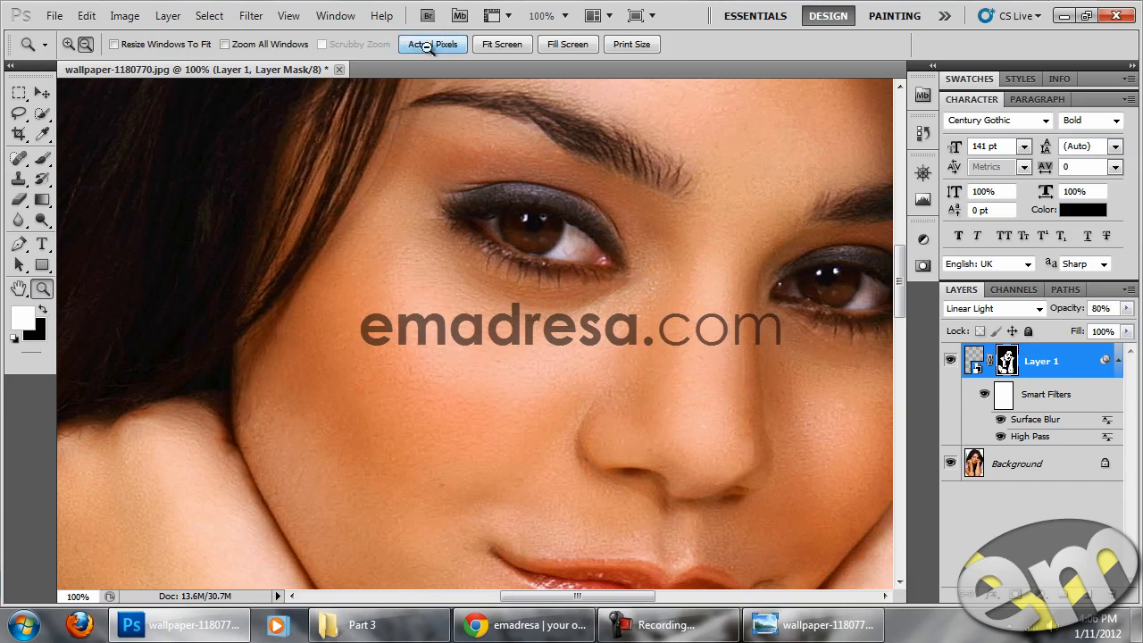
{"action": "left_click", "coordinate": [538, 365], "text": "alt"}
{"action": "left_click", "coordinate": [537, 366], "text": "alt"}
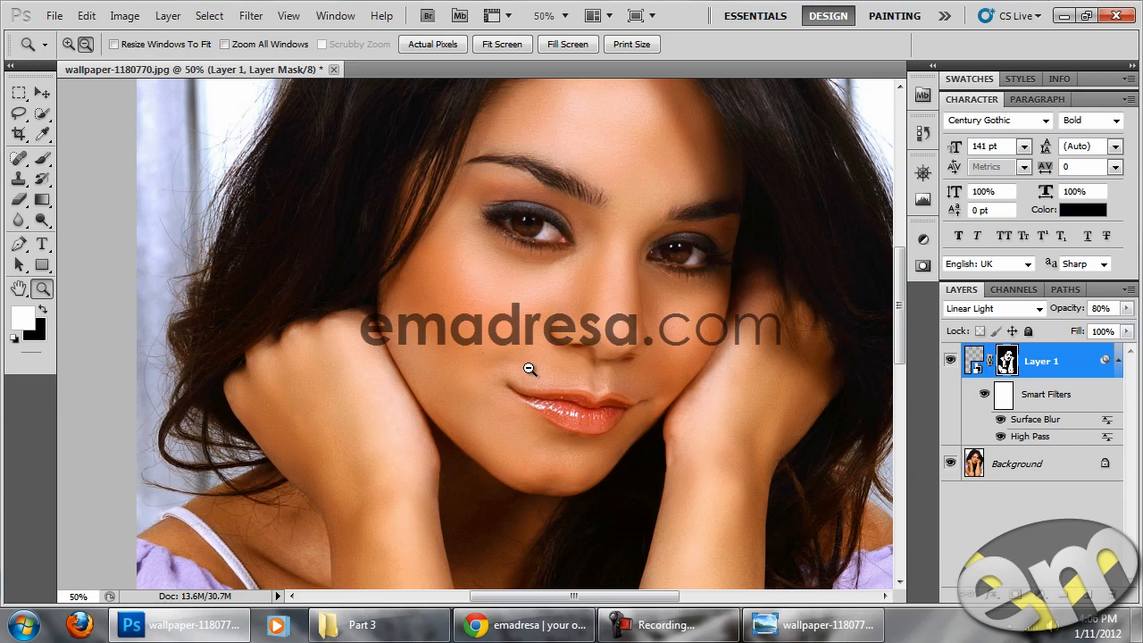
{"action": "scroll", "coordinate": [492, 245], "scroll_direction": "up", "scroll_amount": 3}
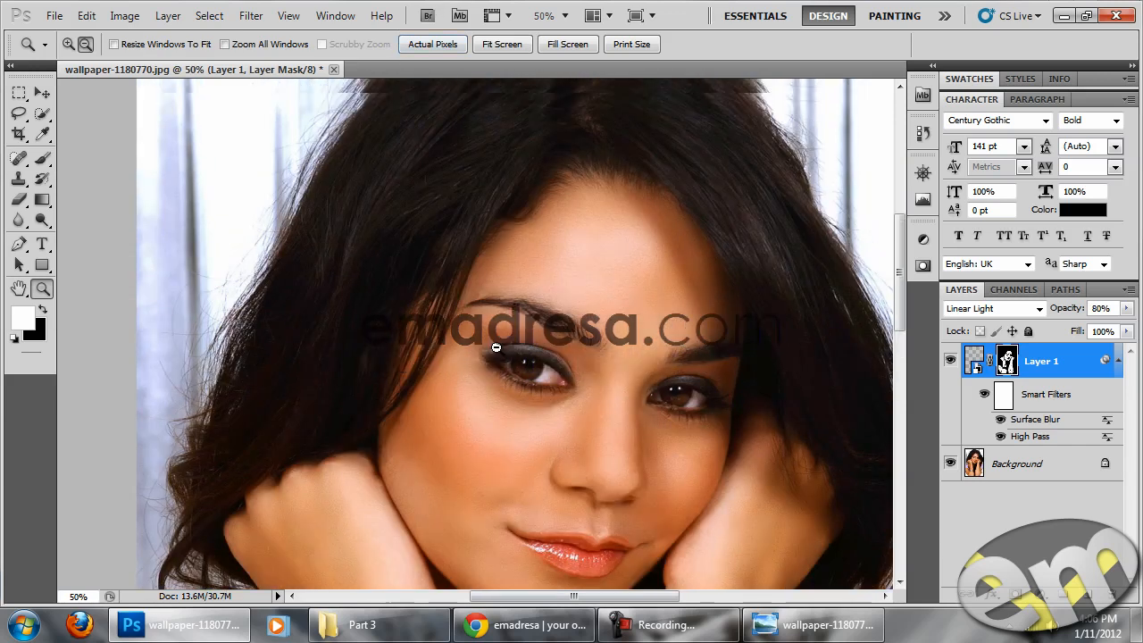
{"action": "scroll", "coordinate": [673, 321], "scroll_direction": "down", "scroll_amount": 5}
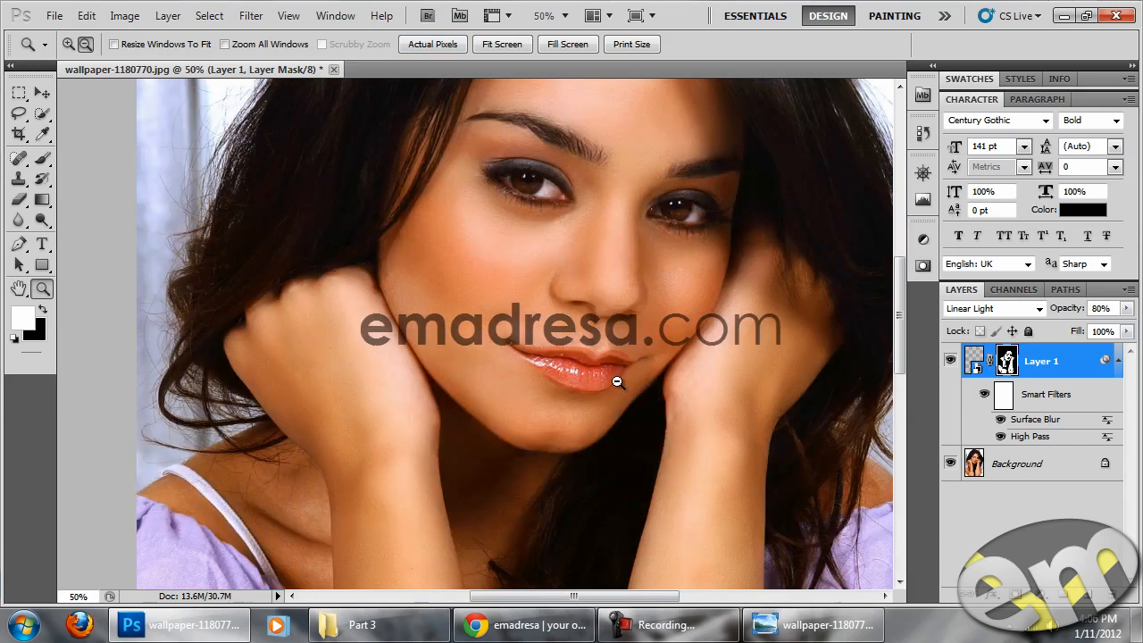
{"action": "scroll", "coordinate": [829, 494], "scroll_direction": "down", "scroll_amount": 4}
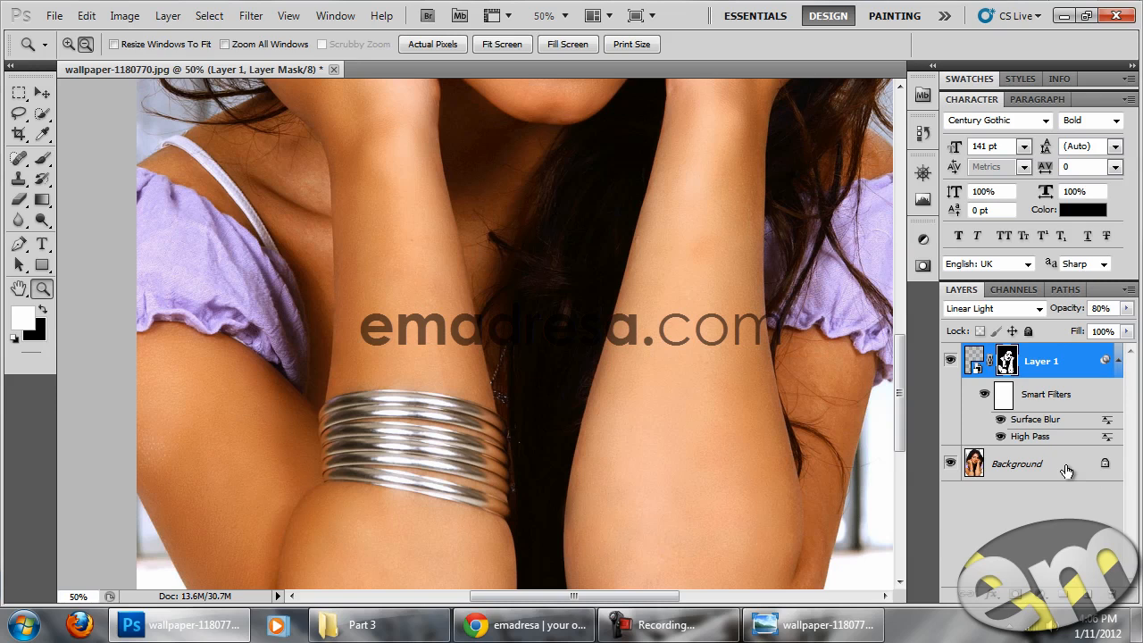
Step: Merge the masked smoothing layer into the Background and duplicate the merged image as a new layer
{"action": "key", "text": "ctrl+e"}
{"action": "scroll", "coordinate": [625, 398], "scroll_direction": "up", "scroll_amount": 9}
{"action": "scroll", "coordinate": [607, 390], "scroll_direction": "up", "scroll_amount": 2}
{"action": "key", "text": "ctrl+j"}
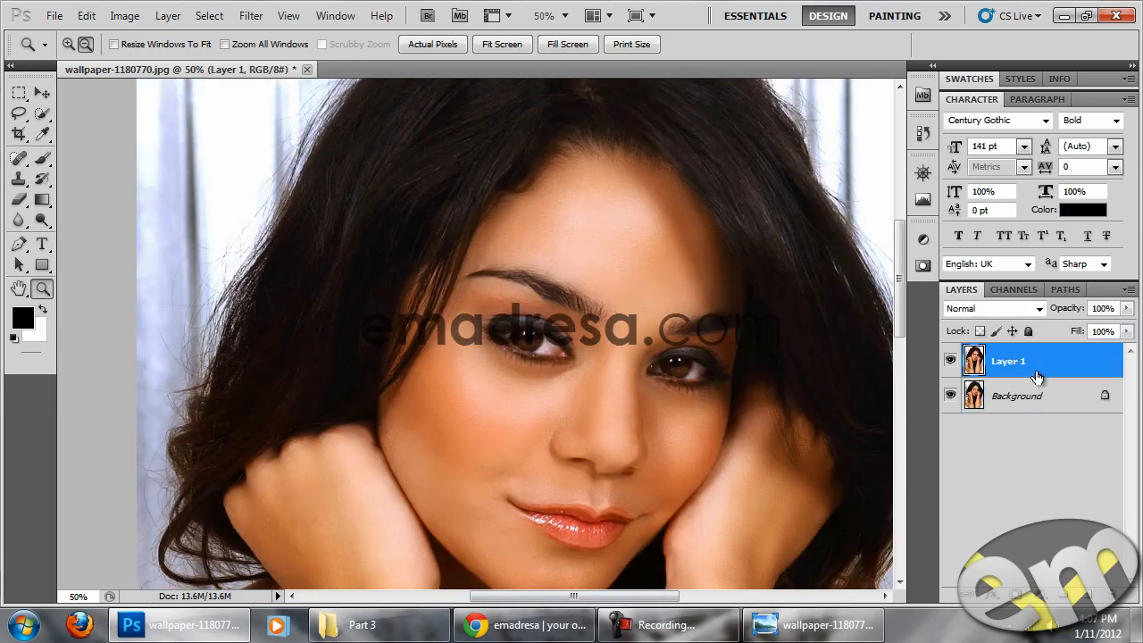
Step: Set the duplicate layer to Soft Light at 80% opacity and give it a layer mask inverted to black
{"action": "left_click", "coordinate": [1029, 315]}
{"action": "left_click", "coordinate": [1006, 233]}
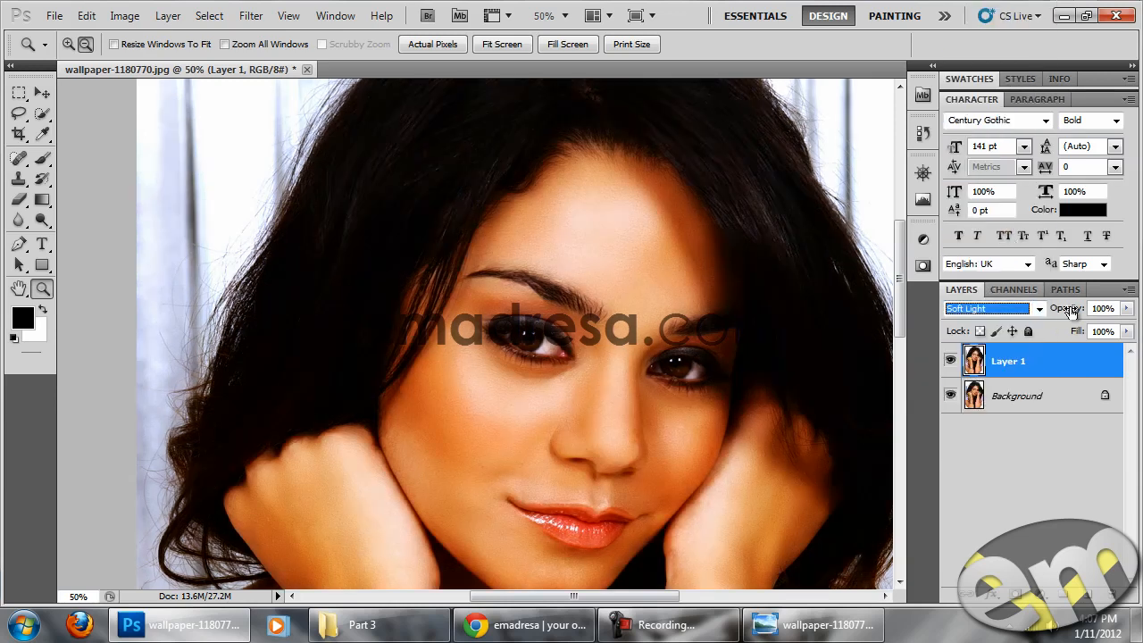
{"action": "left_click_drag", "start_coordinate": [1071, 309], "coordinate": [1064, 311]}
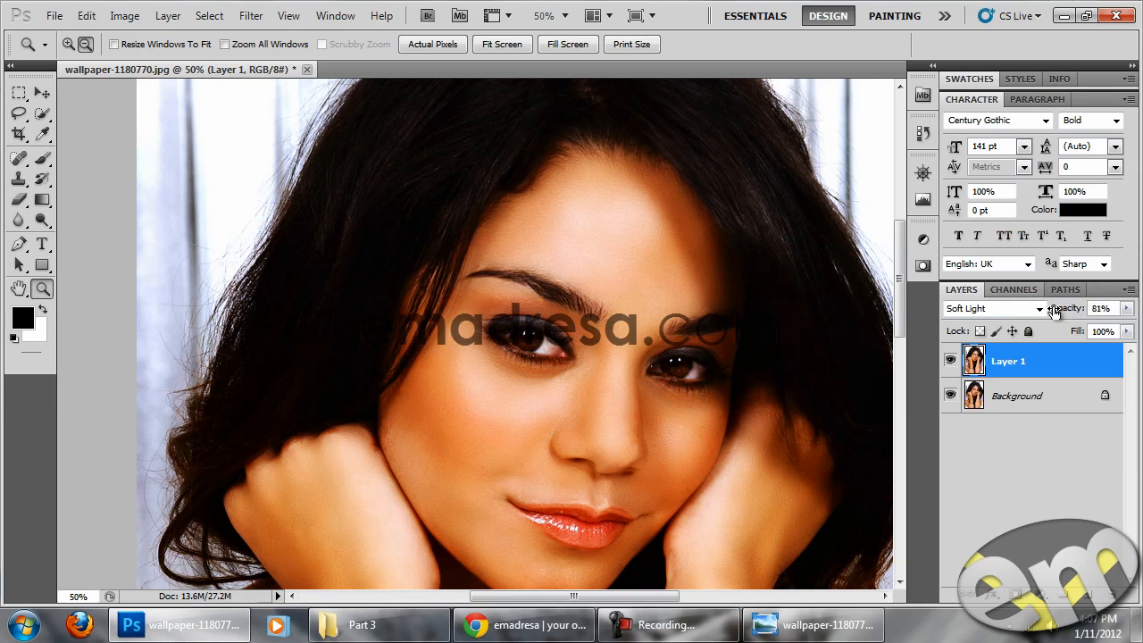
{"action": "left_click", "coordinate": [1014, 595]}
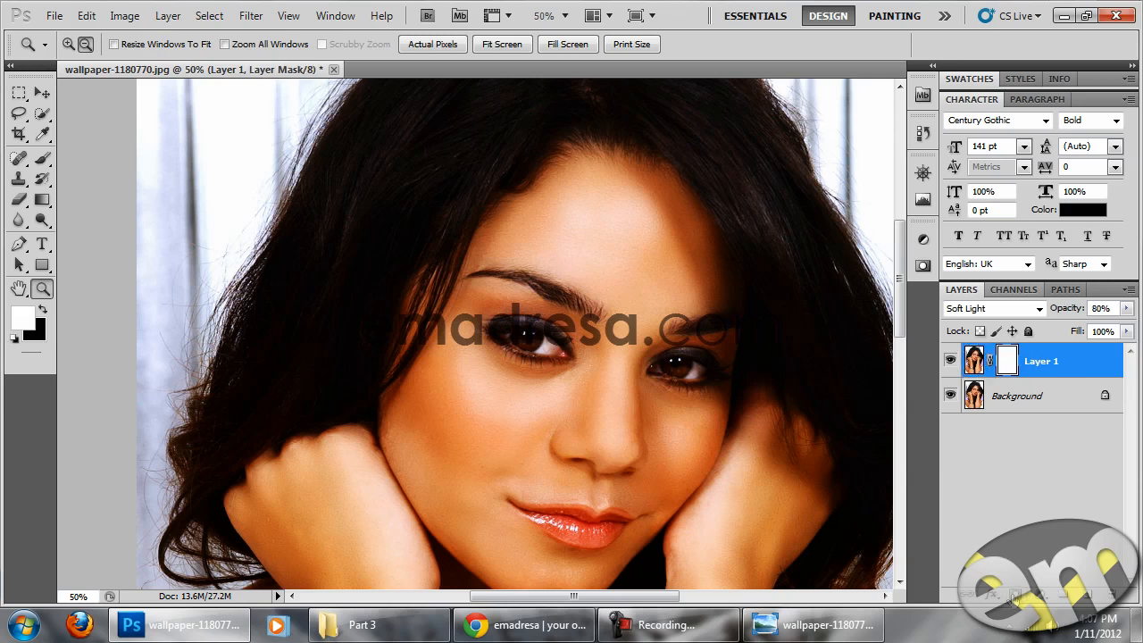
{"action": "key", "text": "ctrl+i"}
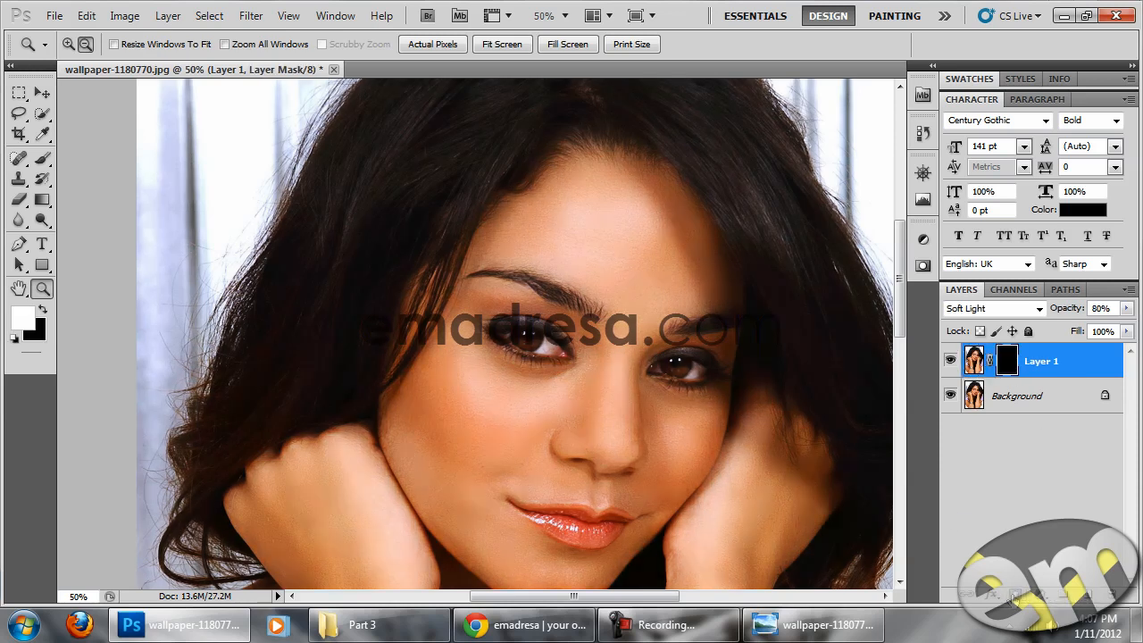
Step: Set the brush size to 85 px and paint white on the mask over the hair at the crown
{"action": "left_click", "coordinate": [49, 162]}
{"action": "right_click", "coordinate": [350, 219]}
{"action": "left_click_drag", "start_coordinate": [431, 246], "coordinate": [444, 246]}
{"action": "mouse_move", "coordinate": [427, 128]}
{"action": "left_mouse_down"}
{"action": "mouse_move", "coordinate": [401, 211]}
{"action": "mouse_move", "coordinate": [512, 138]}
{"action": "mouse_move", "coordinate": [522, 221]}
{"action": "mouse_move", "coordinate": [605, 196]}
{"action": "mouse_move", "coordinate": [571, 81]}
{"action": "mouse_move", "coordinate": [510, 97]}
{"action": "mouse_move", "coordinate": [451, 89]}
{"action": "mouse_move", "coordinate": [382, 170]}
{"action": "mouse_move", "coordinate": [482, 133]}
{"action": "mouse_move", "coordinate": [512, 177]}
{"action": "left_mouse_up"}
{"action": "mouse_move", "coordinate": [442, 302]}
{"action": "left_mouse_down"}
{"action": "mouse_move", "coordinate": [542, 272]}
{"action": "mouse_move", "coordinate": [420, 275]}
{"action": "mouse_move", "coordinate": [461, 173]}
{"action": "mouse_move", "coordinate": [553, 139]}
{"action": "left_mouse_up"}
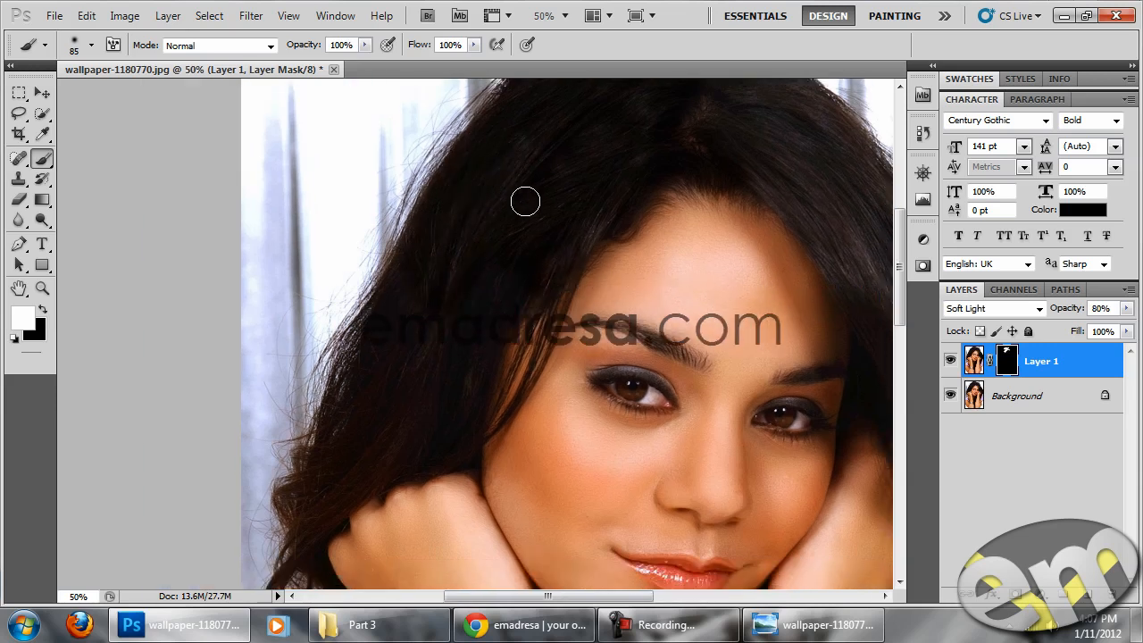
Step: Paint white on the mask down the hair on the left-hand side of the face
{"action": "left_click_drag", "start_coordinate": [481, 265], "coordinate": [515, 228]}
{"action": "mouse_move", "coordinate": [495, 373]}
{"action": "left_mouse_down"}
{"action": "mouse_move", "coordinate": [411, 406]}
{"action": "mouse_move", "coordinate": [372, 337]}
{"action": "mouse_move", "coordinate": [449, 289]}
{"action": "left_mouse_up"}
{"action": "left_click_drag", "start_coordinate": [516, 286], "coordinate": [477, 336]}
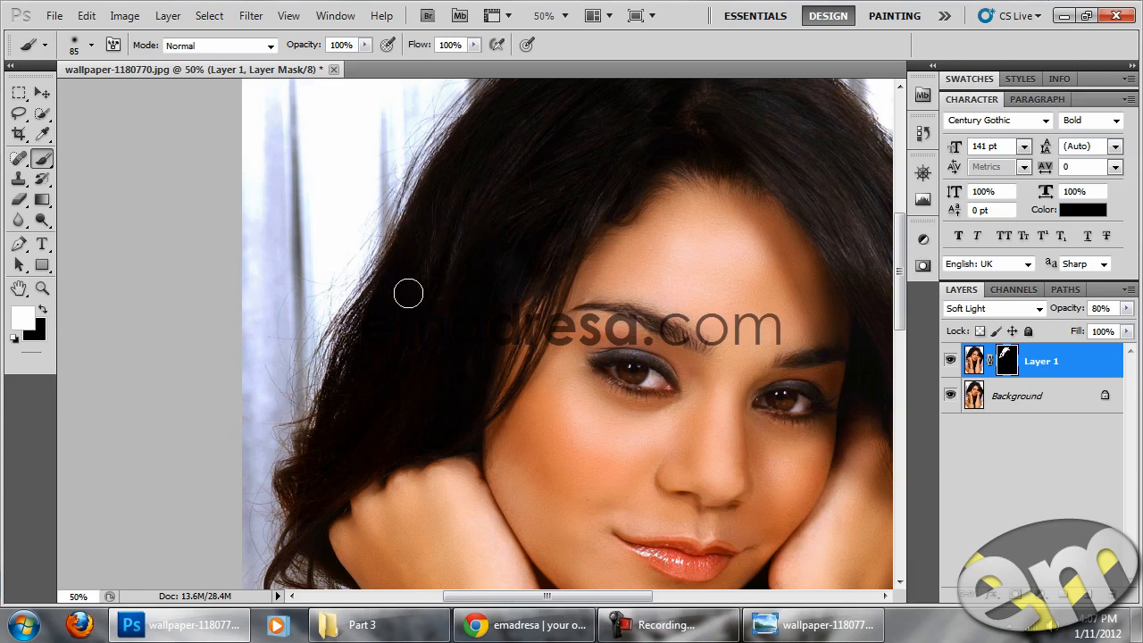
{"action": "left_click_drag", "start_coordinate": [542, 198], "coordinate": [419, 304]}
Step: Paint white on the mask over the top of the head and down the right-hand hair beside the hand
{"action": "mouse_move", "coordinate": [603, 258]}
{"action": "left_mouse_down"}
{"action": "mouse_move", "coordinate": [630, 224]}
{"action": "mouse_move", "coordinate": [581, 125]}
{"action": "mouse_move", "coordinate": [655, 173]}
{"action": "mouse_move", "coordinate": [665, 165]}
{"action": "mouse_move", "coordinate": [699, 258]}
{"action": "mouse_move", "coordinate": [687, 295]}
{"action": "left_mouse_up"}
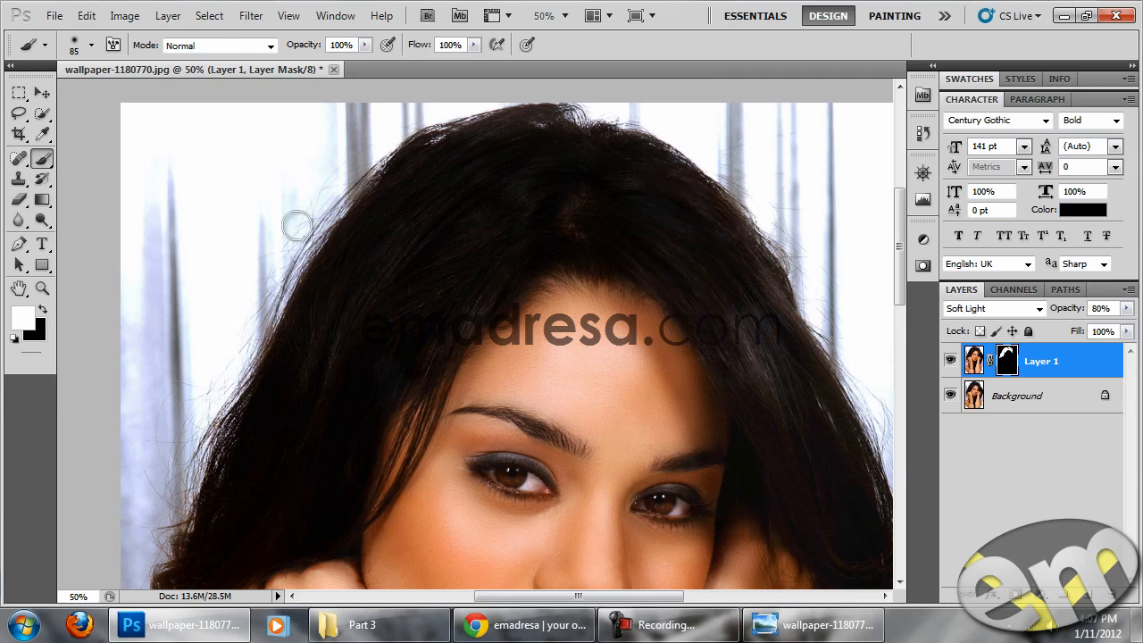
{"action": "mouse_move", "coordinate": [694, 325]}
{"action": "left_mouse_down"}
{"action": "mouse_move", "coordinate": [505, 233]}
{"action": "mouse_move", "coordinate": [551, 316]}
{"action": "mouse_move", "coordinate": [551, 196]}
{"action": "mouse_move", "coordinate": [640, 396]}
{"action": "mouse_move", "coordinate": [602, 398]}
{"action": "mouse_move", "coordinate": [548, 334]}
{"action": "mouse_move", "coordinate": [543, 304]}
{"action": "mouse_move", "coordinate": [604, 403]}
{"action": "mouse_move", "coordinate": [567, 357]}
{"action": "mouse_move", "coordinate": [490, 317]}
{"action": "mouse_move", "coordinate": [573, 408]}
{"action": "mouse_move", "coordinate": [533, 363]}
{"action": "mouse_move", "coordinate": [635, 416]}
{"action": "left_mouse_up"}
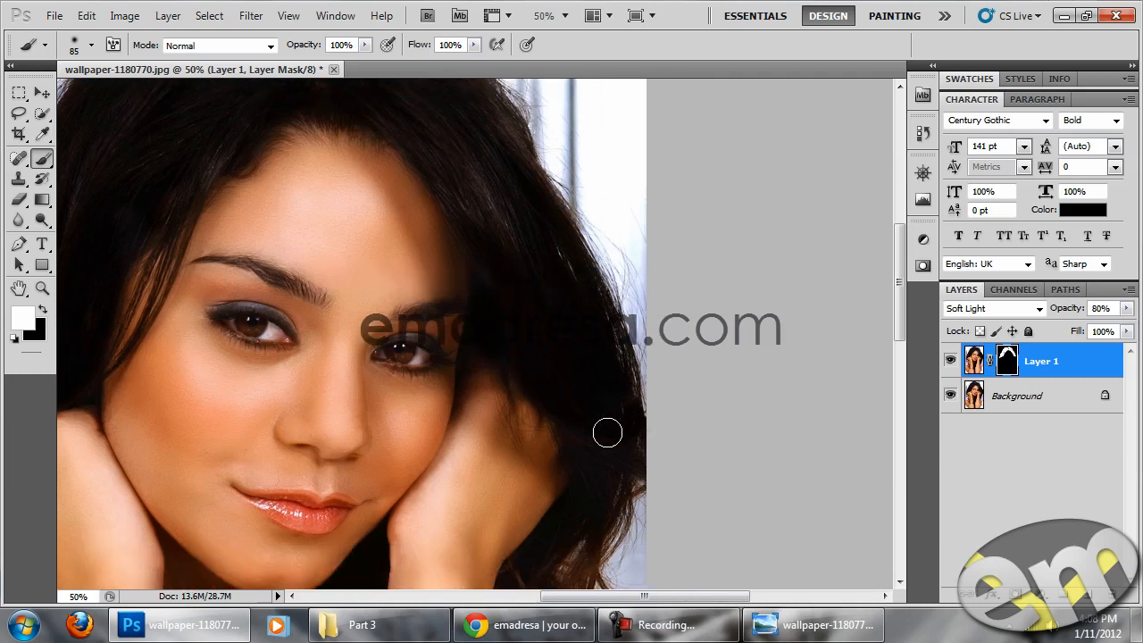
{"action": "mouse_move", "coordinate": [607, 462]}
{"action": "left_mouse_down"}
{"action": "mouse_move", "coordinate": [581, 408]}
{"action": "mouse_move", "coordinate": [624, 408]}
{"action": "left_mouse_up"}
{"action": "mouse_move", "coordinate": [578, 440]}
{"action": "left_mouse_down"}
{"action": "mouse_move", "coordinate": [618, 383]}
{"action": "mouse_move", "coordinate": [590, 439]}
{"action": "mouse_move", "coordinate": [611, 407]}
{"action": "mouse_move", "coordinate": [603, 461]}
{"action": "mouse_move", "coordinate": [544, 496]}
{"action": "mouse_move", "coordinate": [567, 512]}
{"action": "left_mouse_up"}
Step: Paint white on the mask over the hair hanging below the chin between the two forearms
{"action": "left_click_drag", "start_coordinate": [503, 494], "coordinate": [735, 434]}
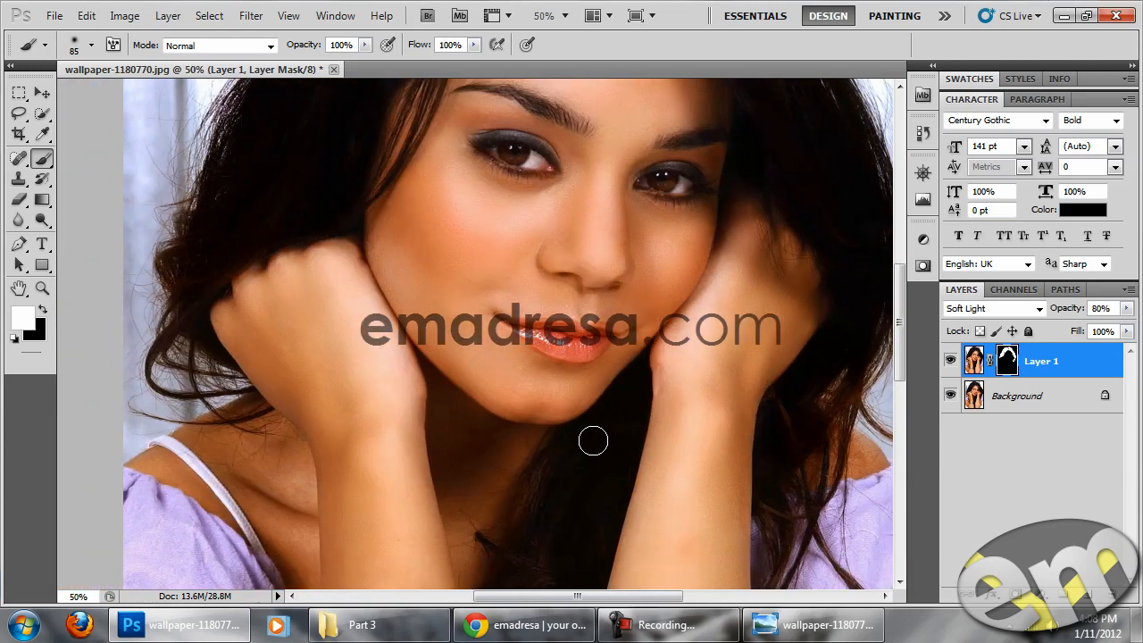
{"action": "left_click_drag", "start_coordinate": [565, 514], "coordinate": [583, 436]}
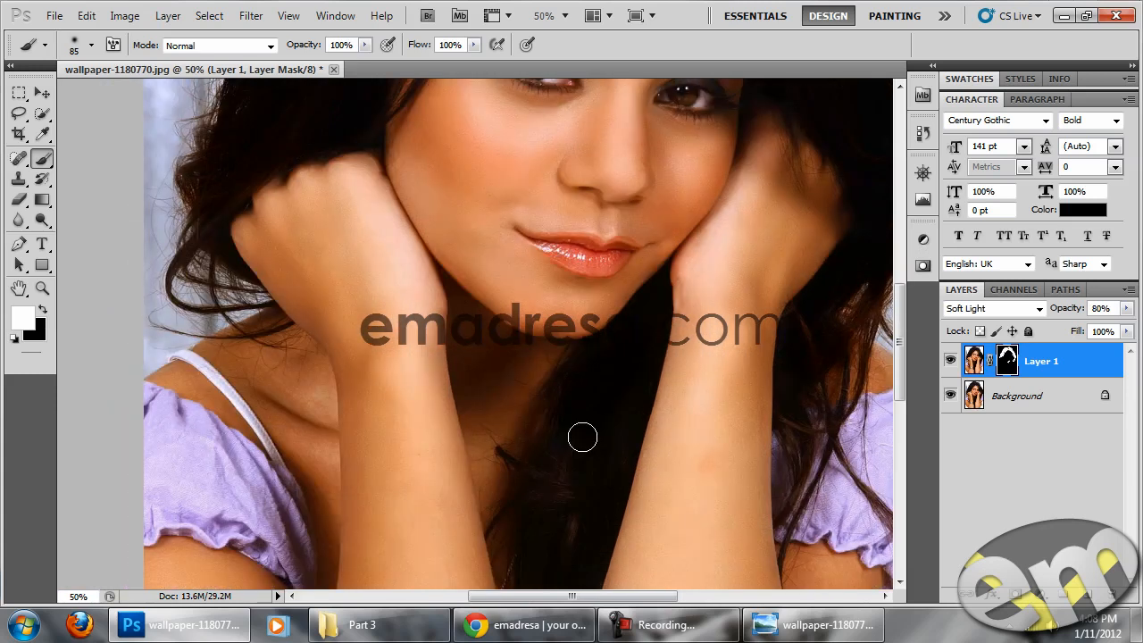
{"action": "left_click_drag", "start_coordinate": [525, 539], "coordinate": [545, 458]}
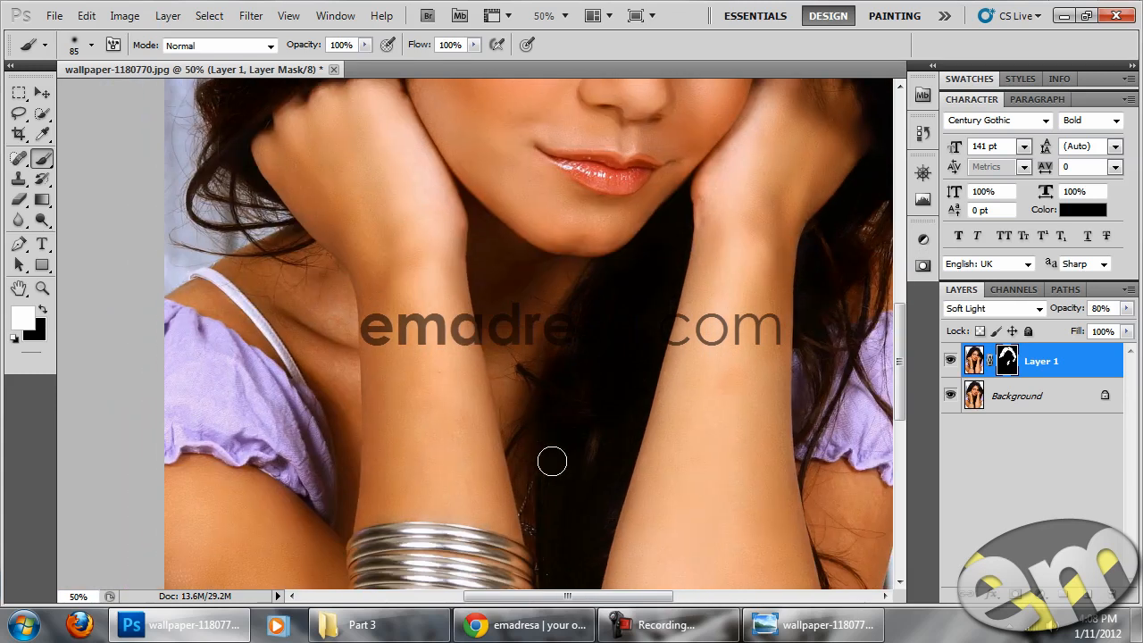
{"action": "mouse_move", "coordinate": [567, 549]}
{"action": "left_mouse_down"}
{"action": "mouse_move", "coordinate": [592, 563]}
{"action": "mouse_move", "coordinate": [572, 467]}
{"action": "left_mouse_up"}
Step: Paint white on the mask over the curled hair ends around the left-hand fist
{"action": "mouse_move", "coordinate": [568, 386]}
{"action": "left_mouse_down"}
{"action": "mouse_move", "coordinate": [625, 494]}
{"action": "mouse_move", "coordinate": [718, 571]}
{"action": "left_mouse_up"}
{"action": "left_click_drag", "start_coordinate": [381, 285], "coordinate": [366, 325]}
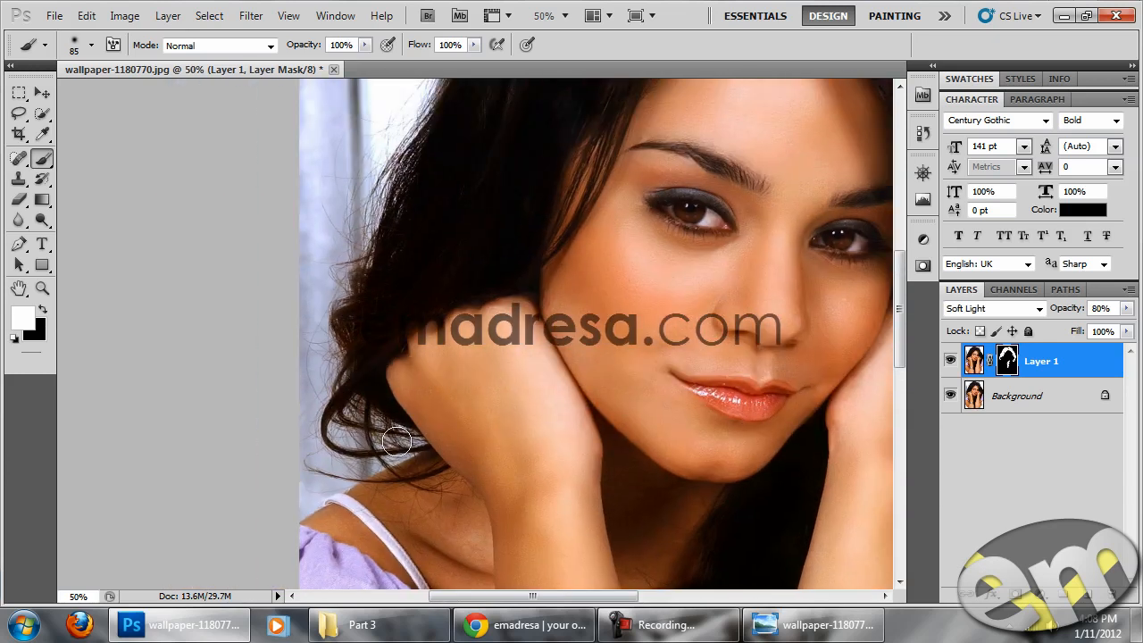
{"action": "left_click_drag", "start_coordinate": [378, 352], "coordinate": [351, 358]}
{"action": "left_click_drag", "start_coordinate": [551, 299], "coordinate": [528, 365]}
Step: Set the Soft Light layer's opacity to 69% and compare the hair with the layer hidden and shown
{"action": "left_click_drag", "start_coordinate": [1074, 315], "coordinate": [1061, 315]}
{"action": "left_click", "coordinate": [950, 360]}
{"action": "left_click", "coordinate": [950, 360]}
{"action": "left_click", "coordinate": [950, 360]}
{"action": "left_click", "coordinate": [950, 361]}
{"action": "scroll", "coordinate": [625, 362], "scroll_direction": "down", "scroll_amount": 4}
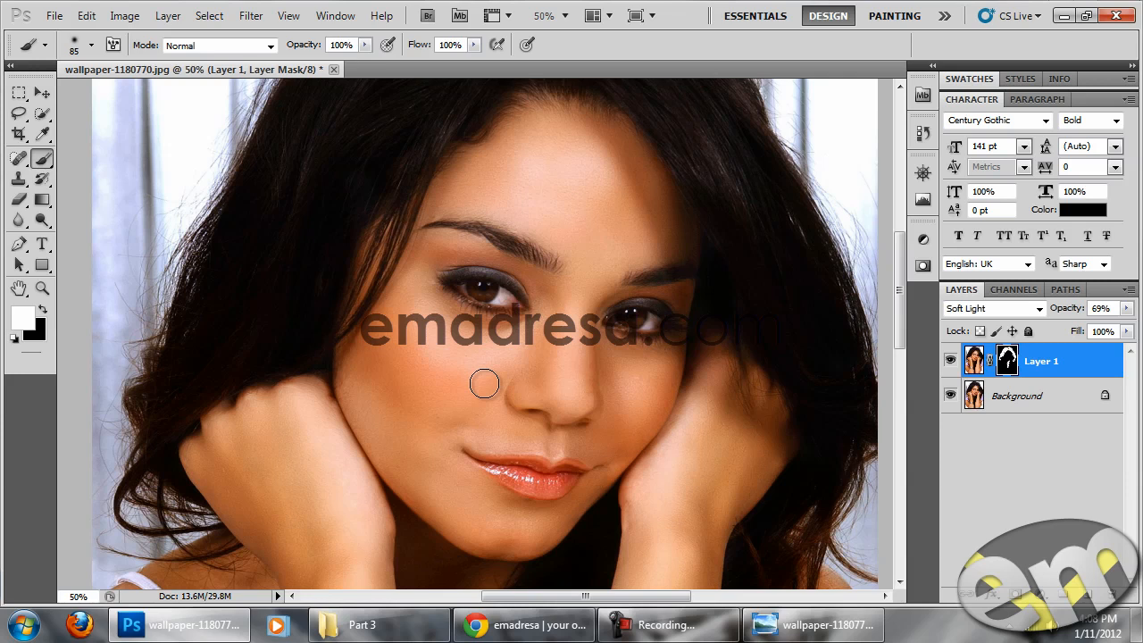
Step: Switch to Chrome to view the emadresa.com contact and social links, and return to Photoshop
{"action": "left_click", "coordinate": [523, 625]}
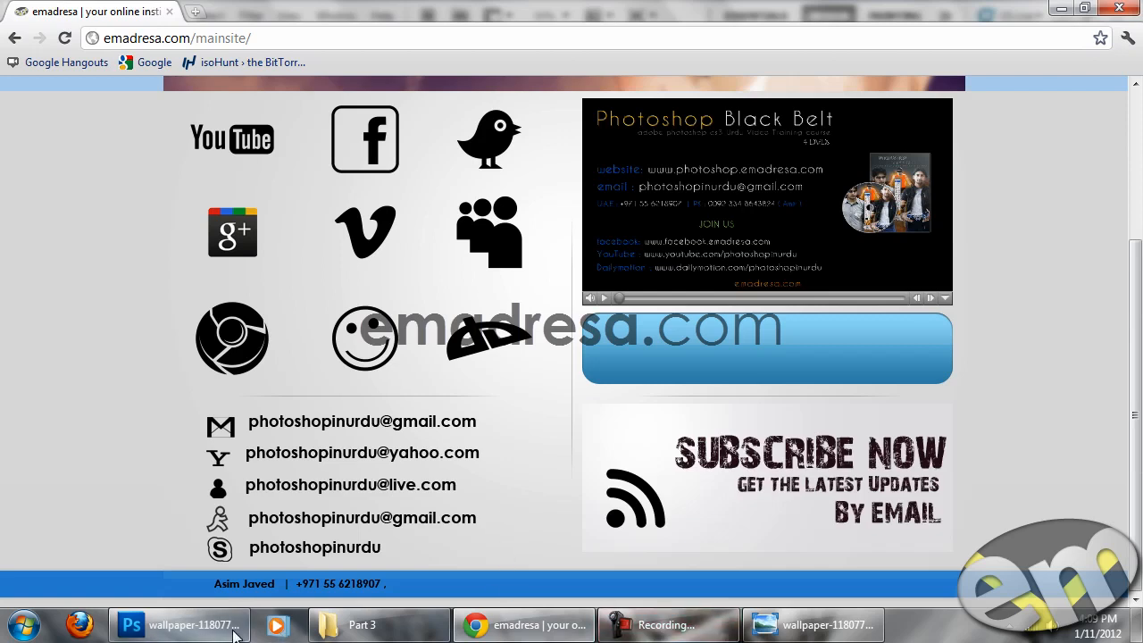
{"action": "left_click", "coordinate": [183, 625]}
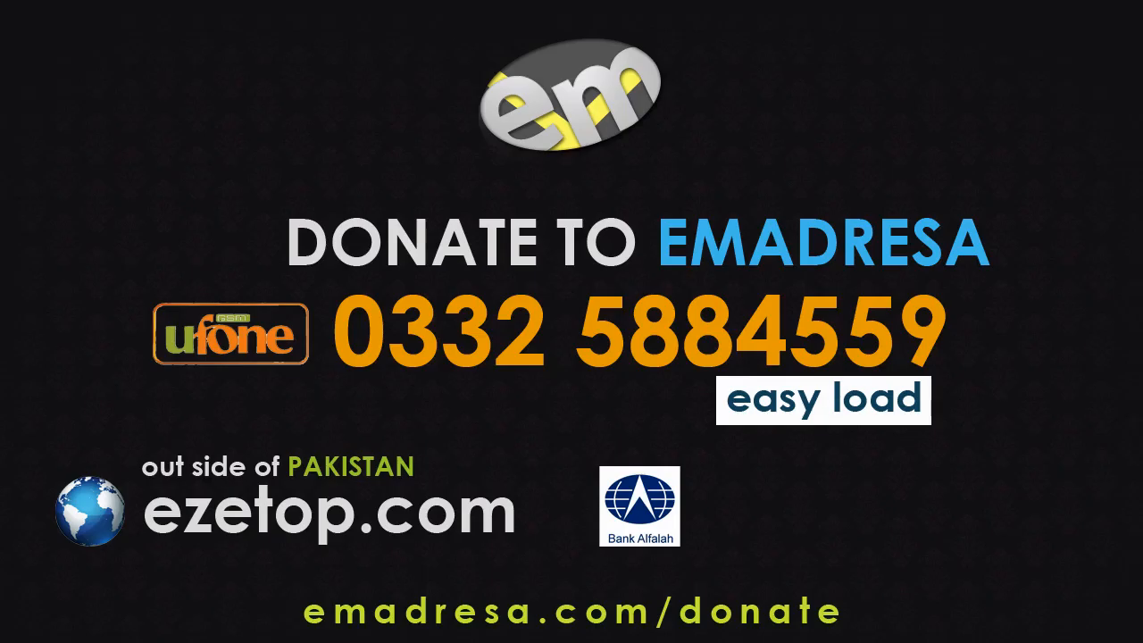